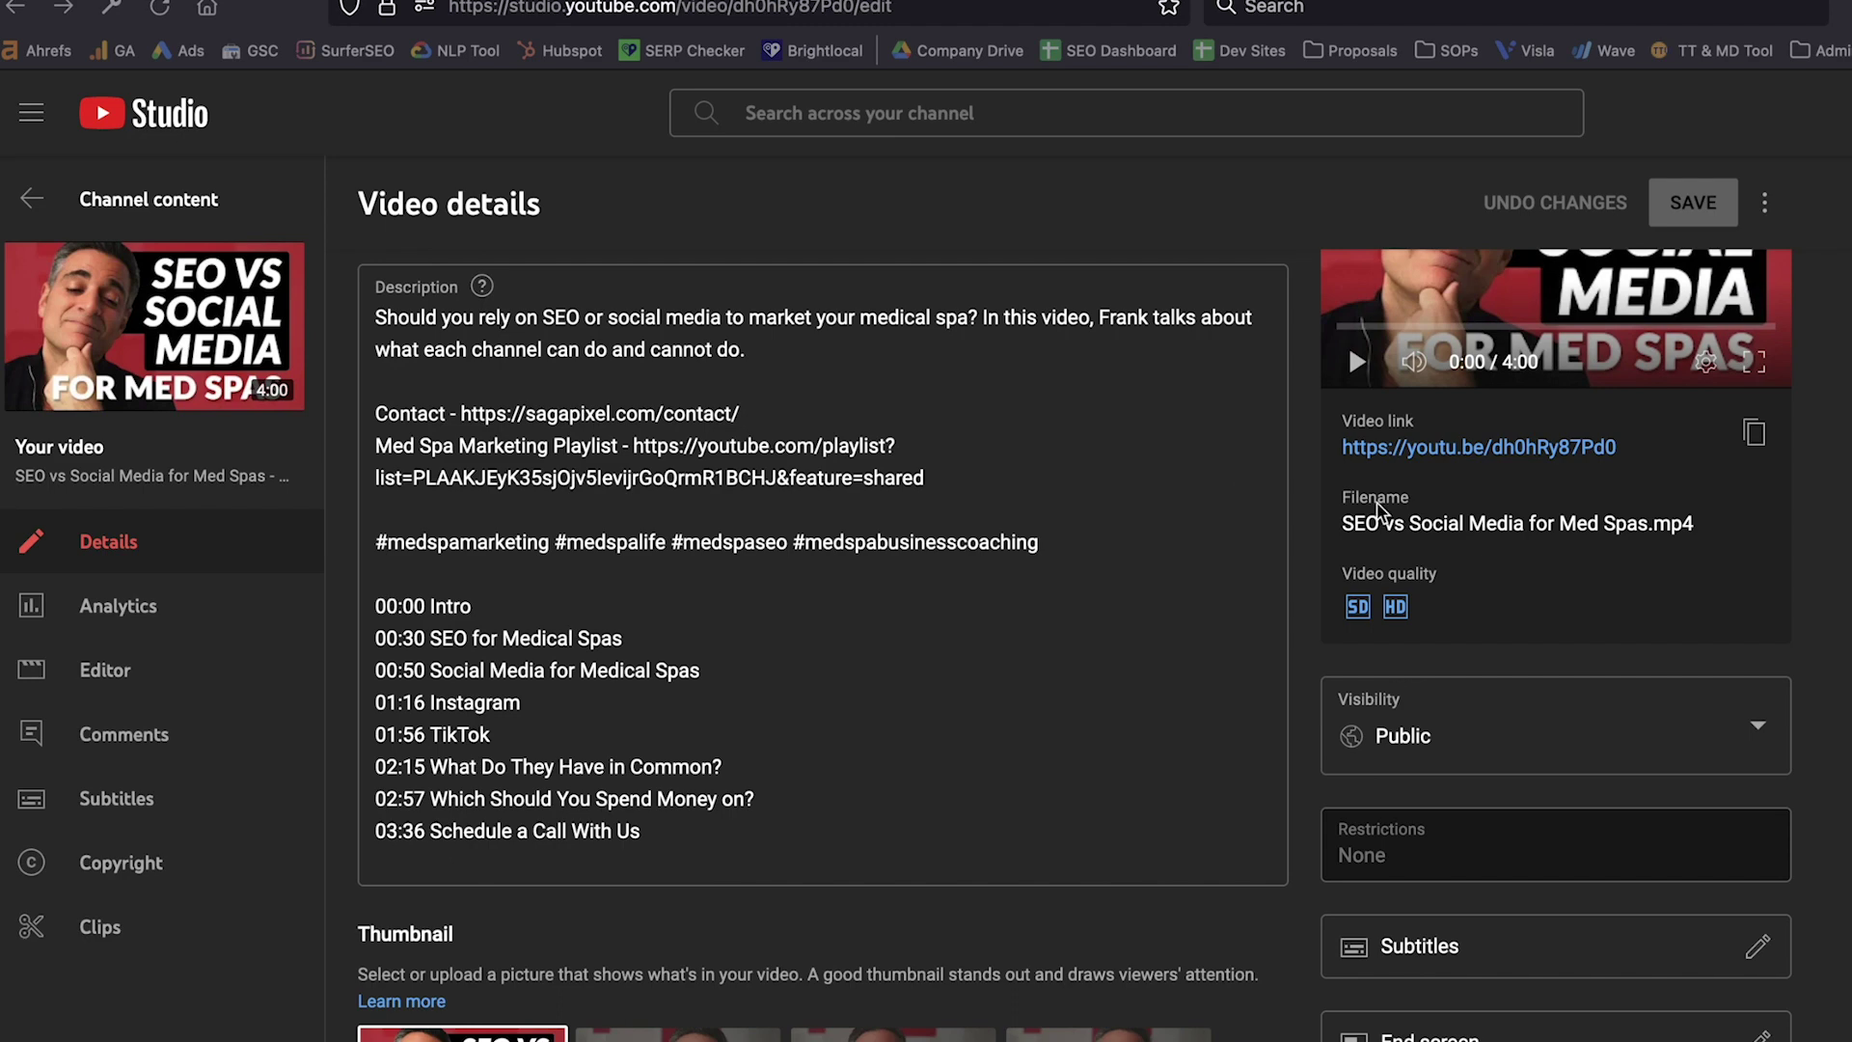
# - Open the English subtitle editor and copy the video's entire transcript
pyautogui.click(1755, 943)
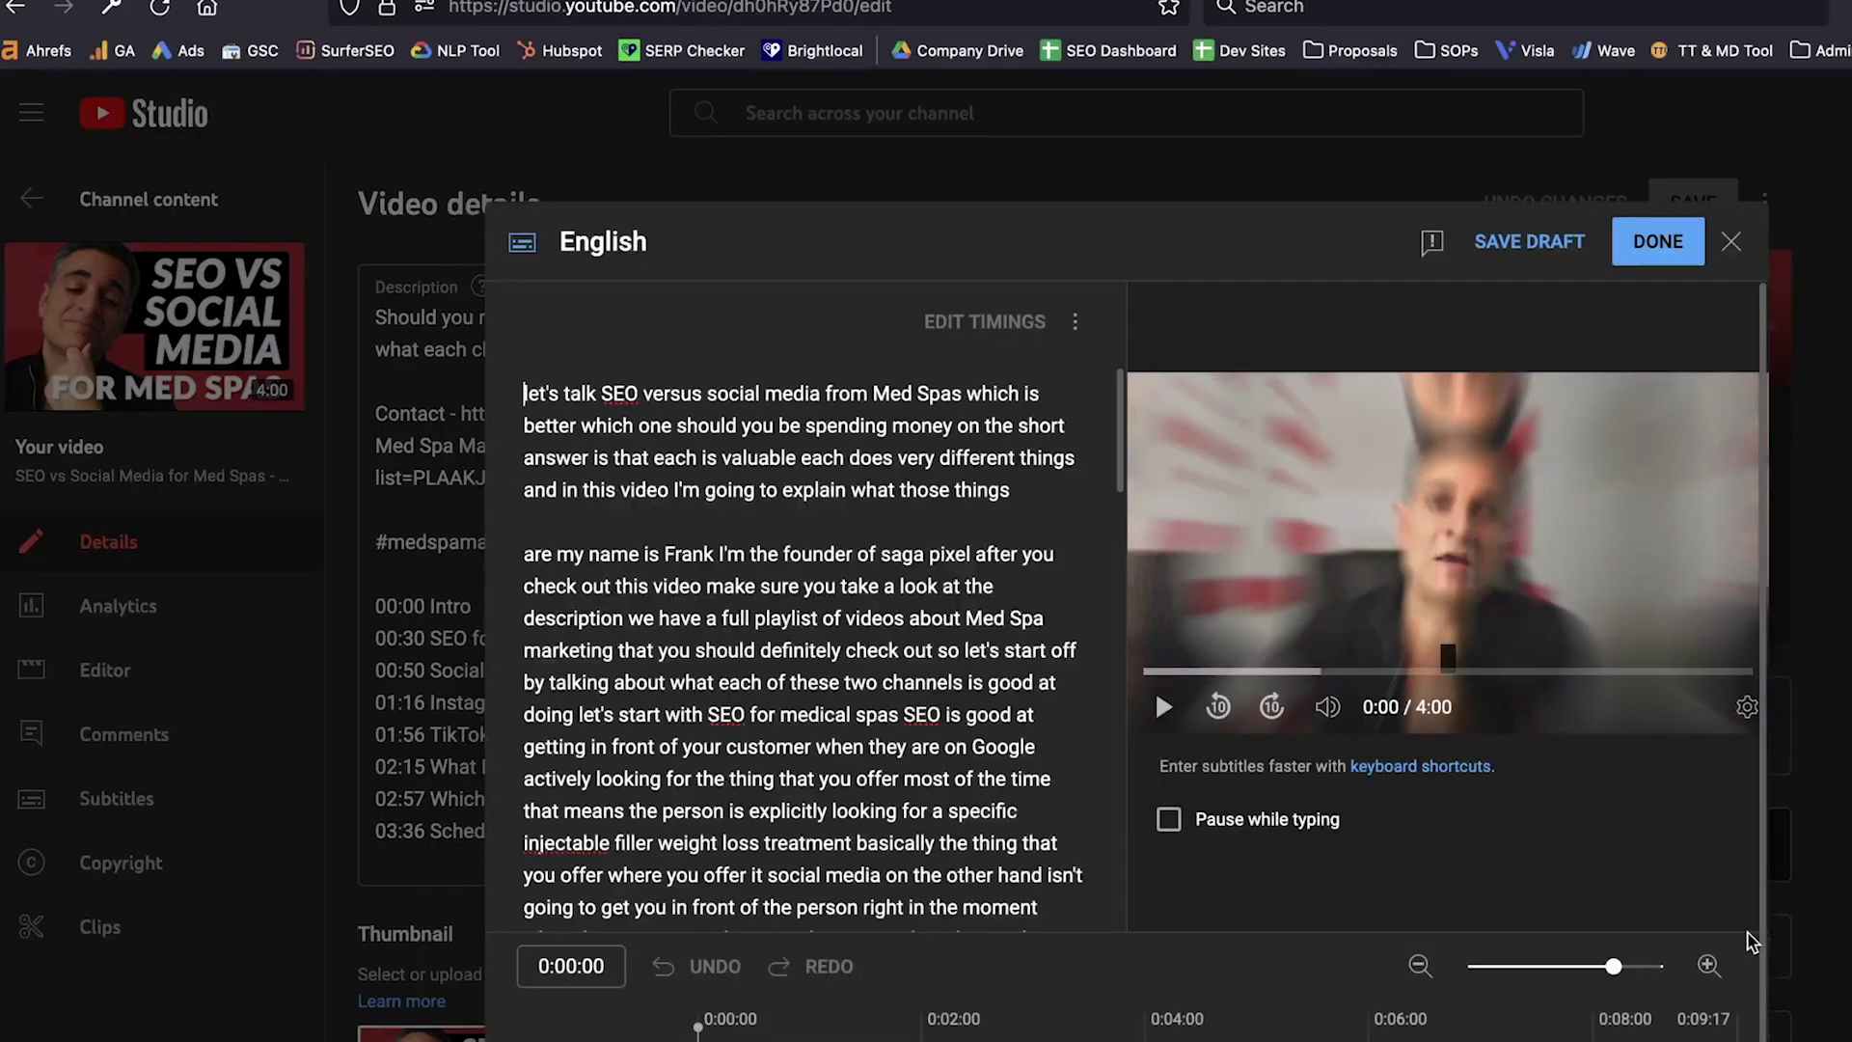
pyautogui.tripleClick(808, 623)
pyautogui.hotkey('ctrl', 'a')
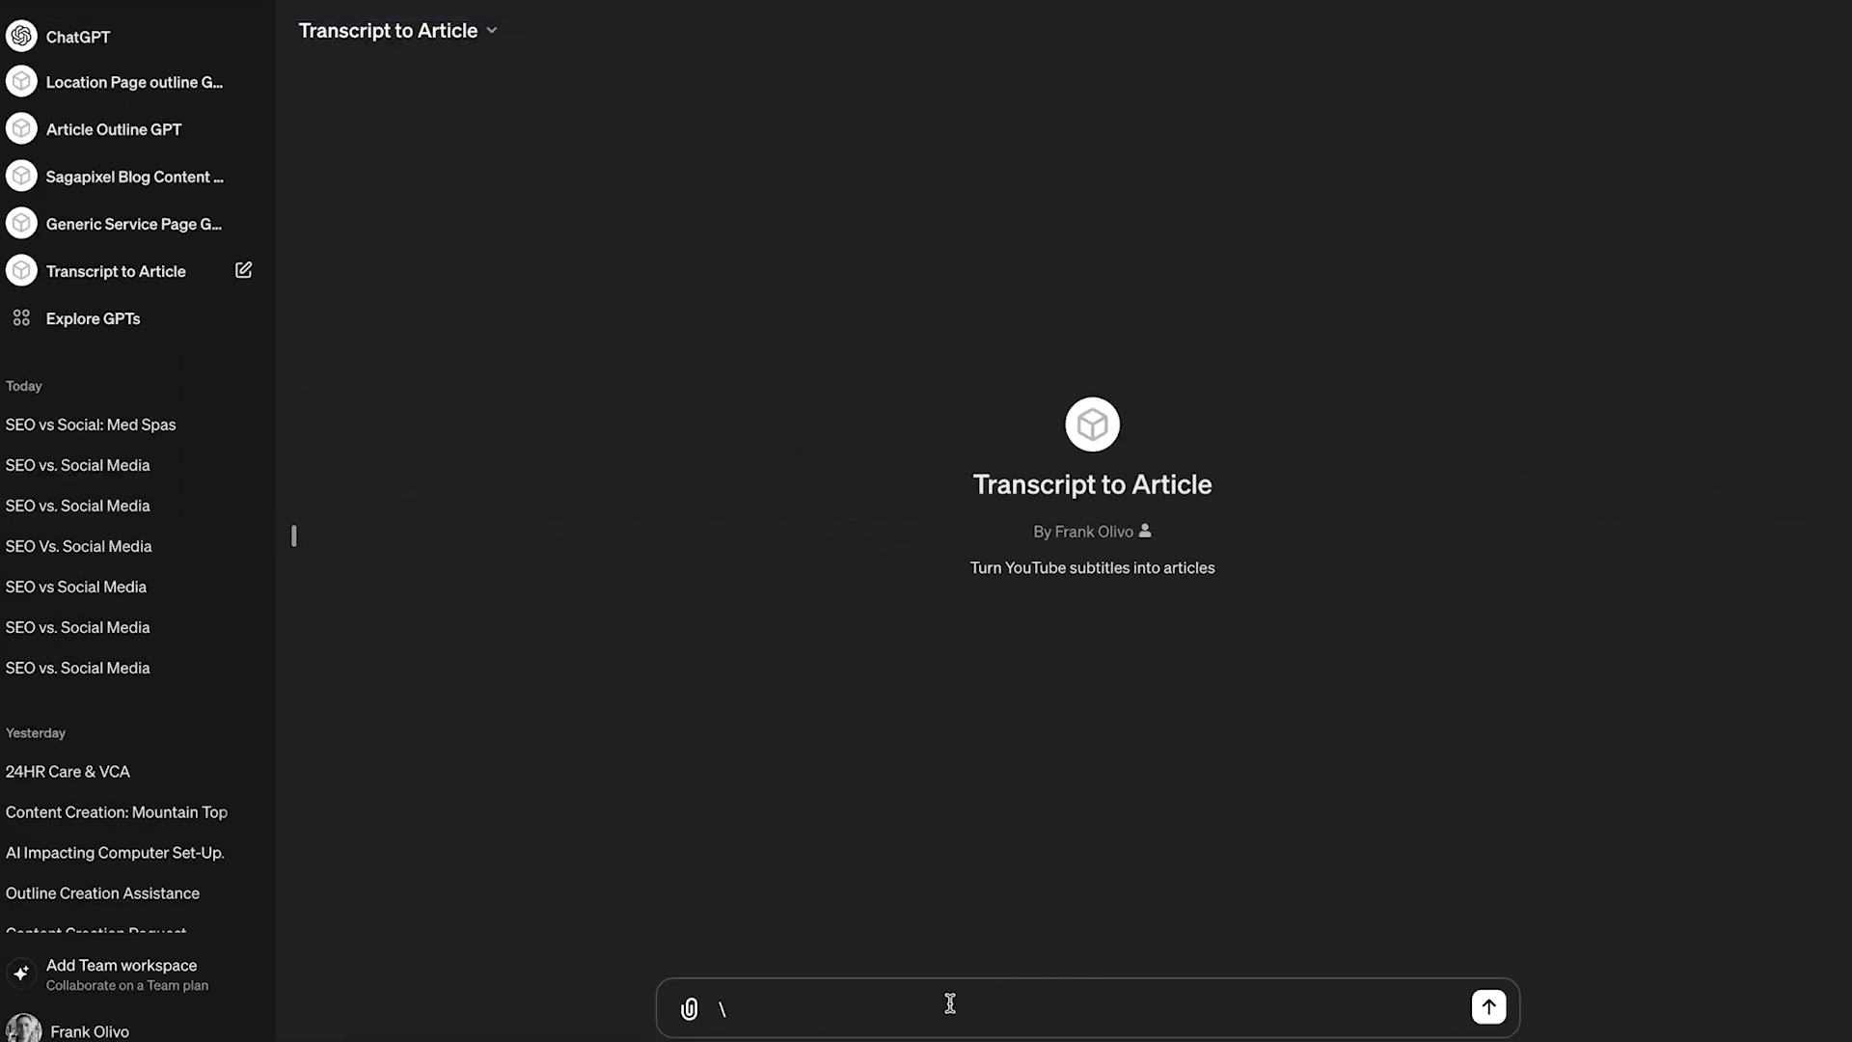
# - Paste the copied transcript into the Transcript to Article GPT and send it for conversion
pyautogui.press('BackSpace')
pyautogui.hotkey('ctrl', 'v')
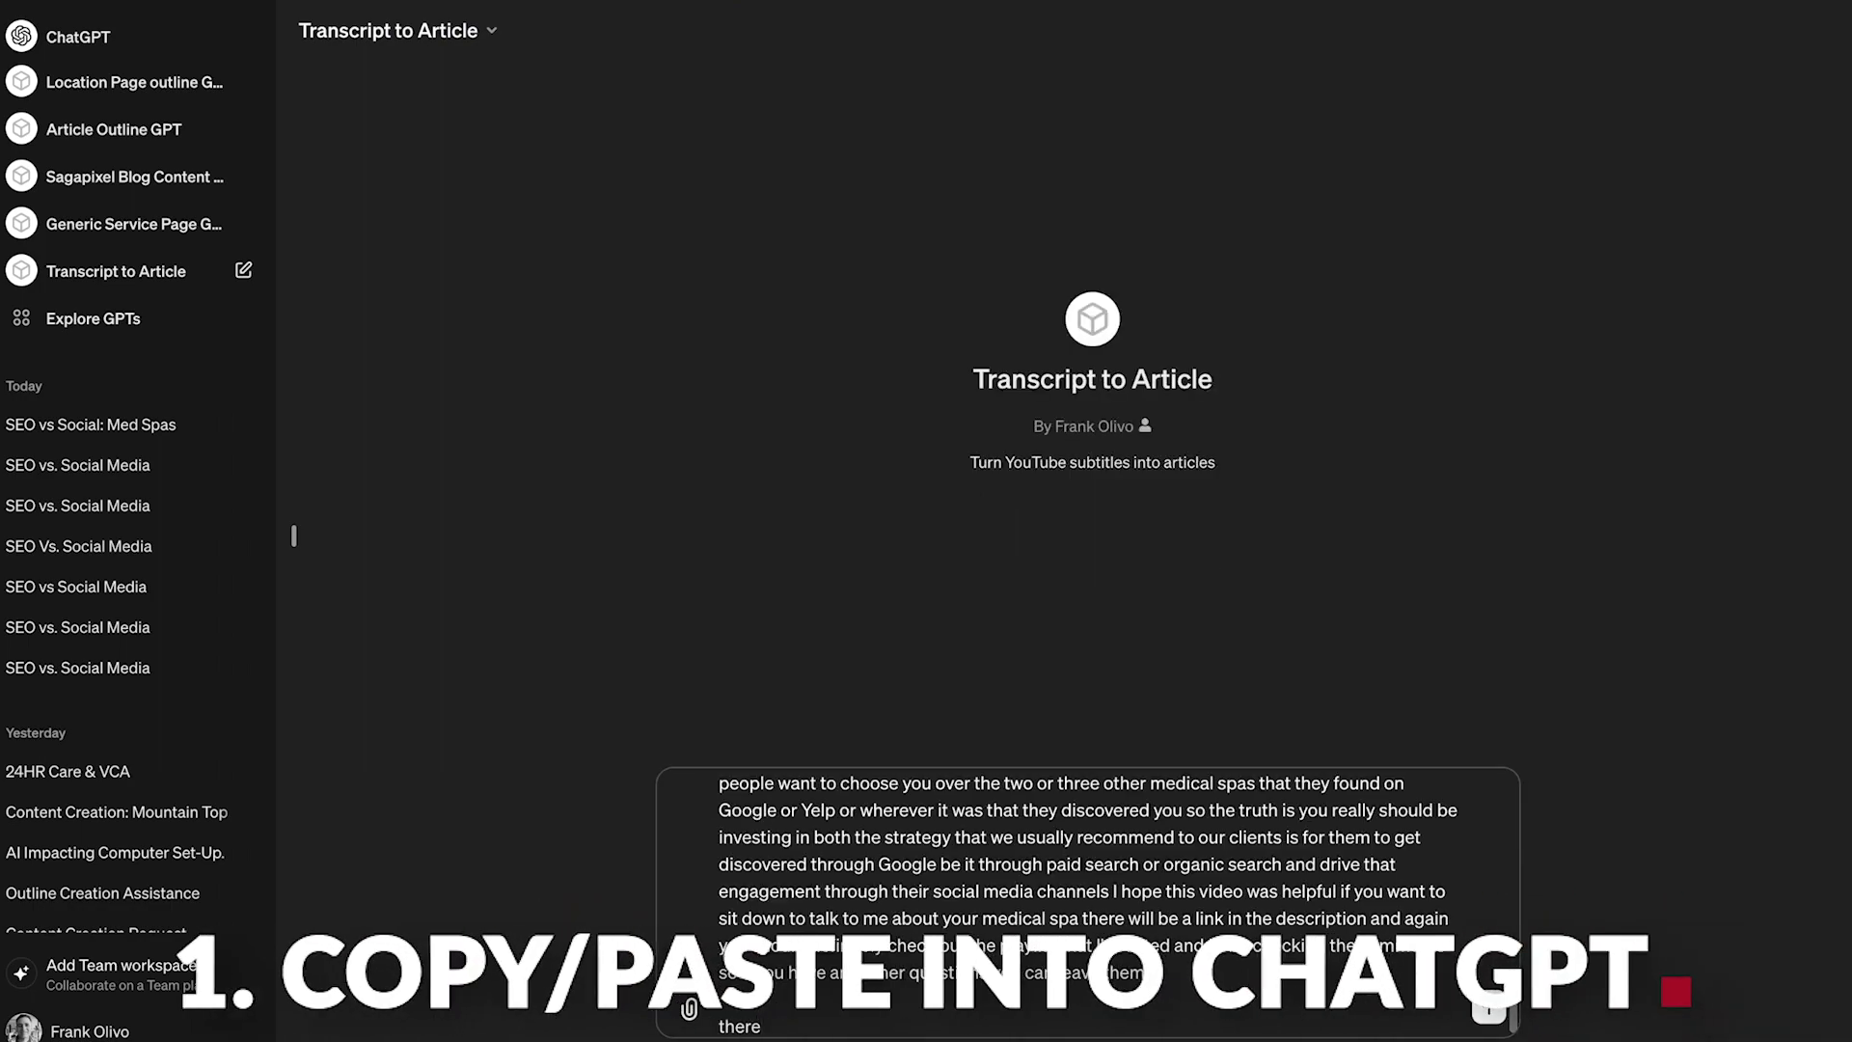
pyautogui.click(1487, 1008)
pyautogui.scroll(5, 1297, 762)
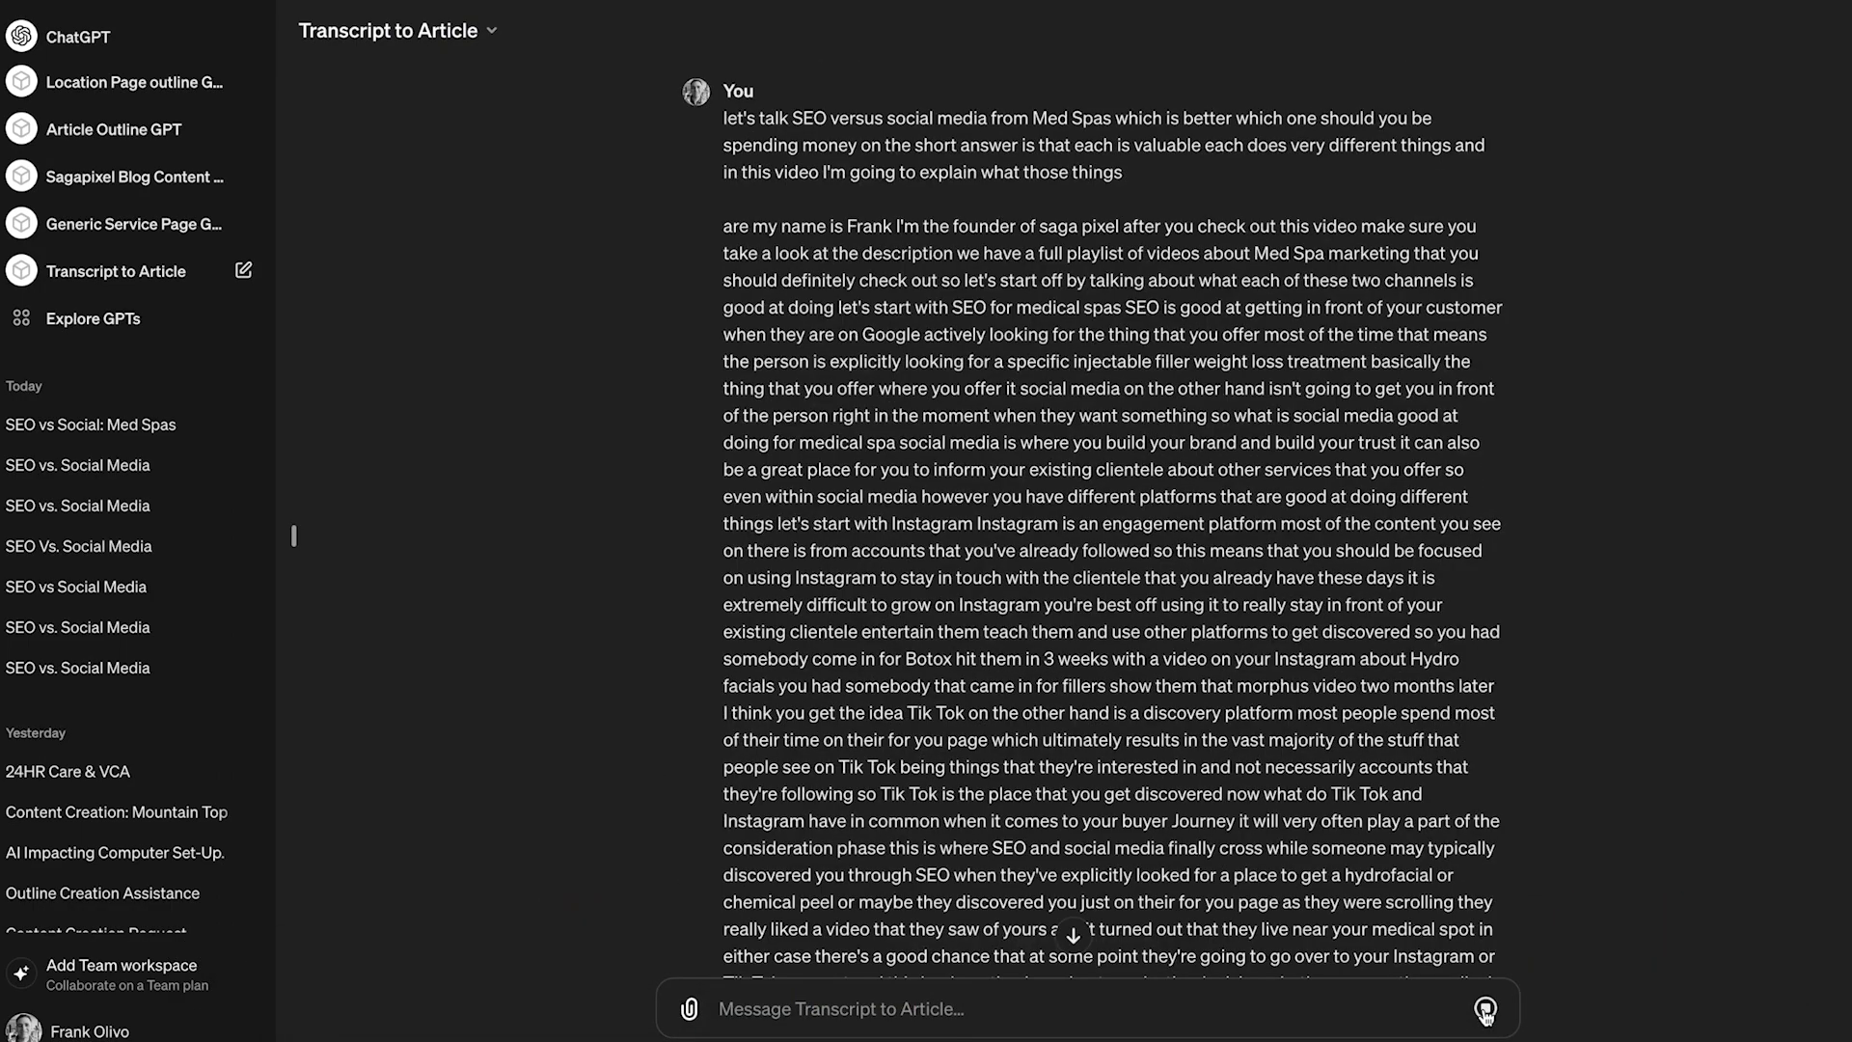
pyautogui.scroll(-15, 1298, 762)
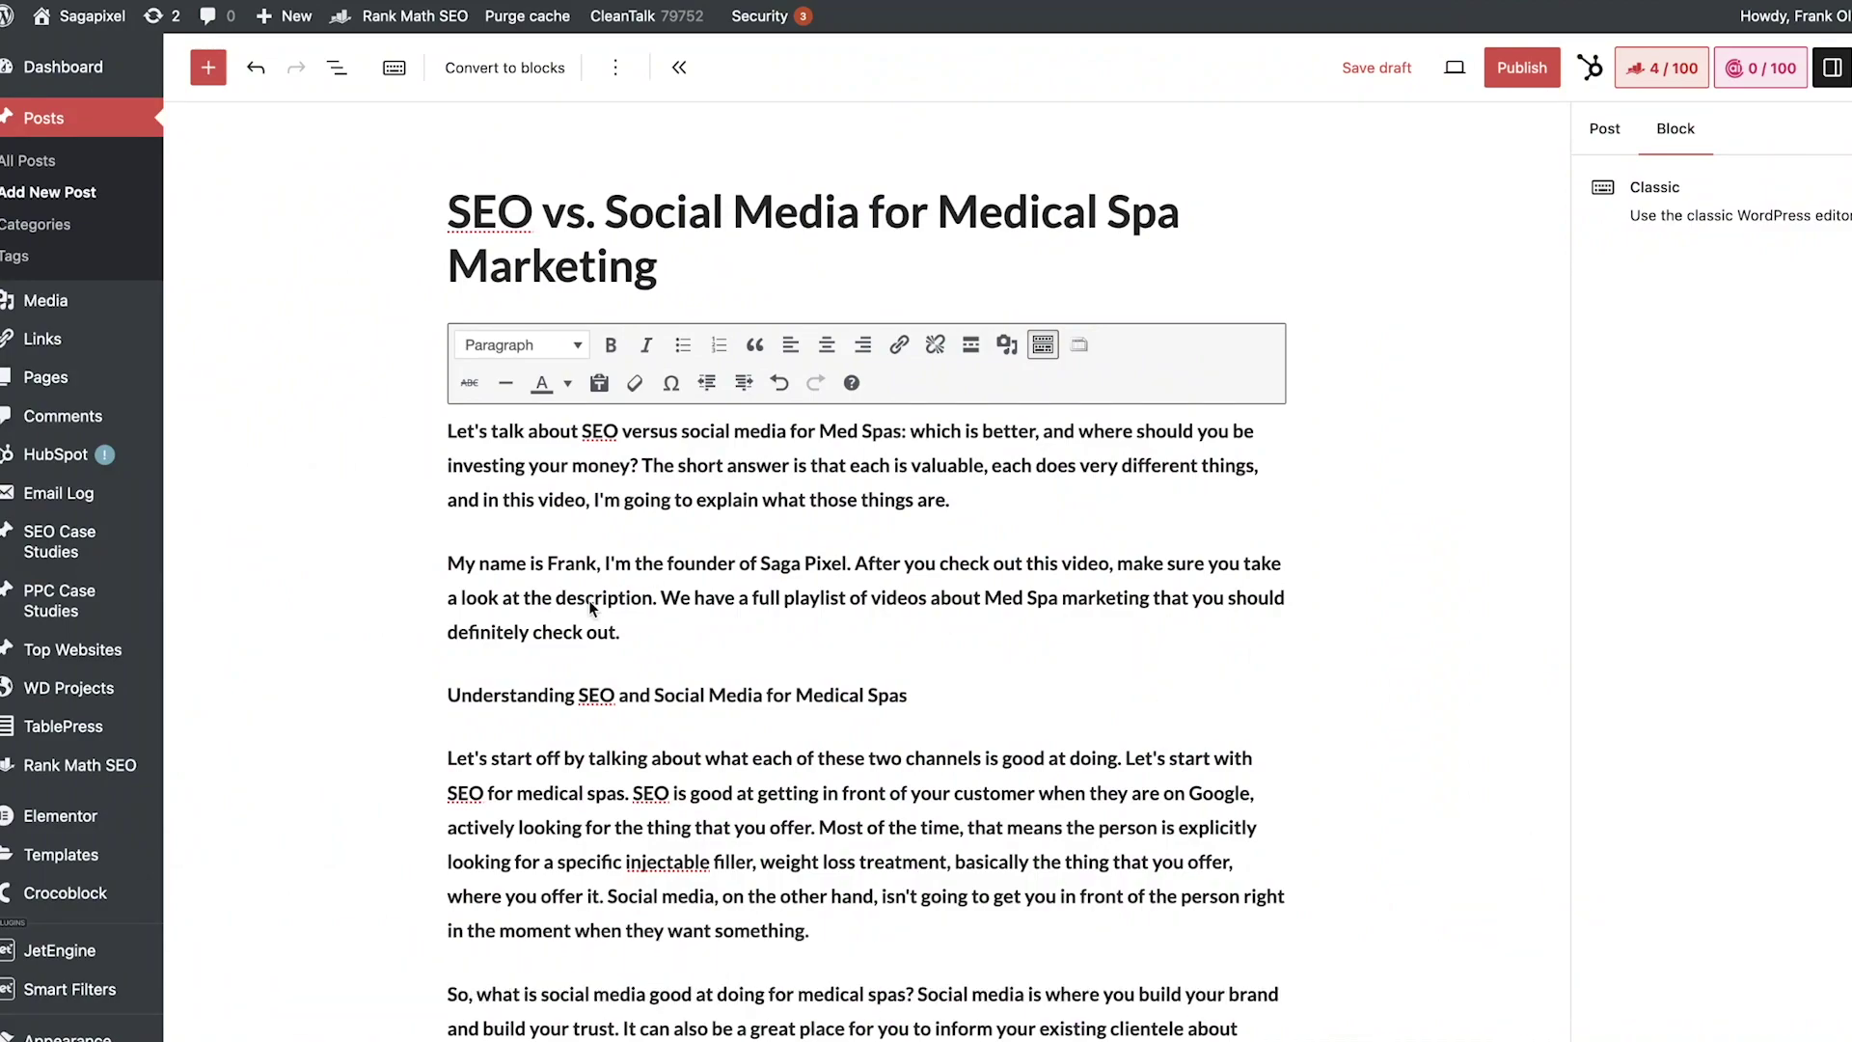
# - Delete the stray ### marks before The Intersection of SEO and Social Media heading
pyautogui.scroll(-15, 621, 737)
pyautogui.scroll(-3, 621, 737)
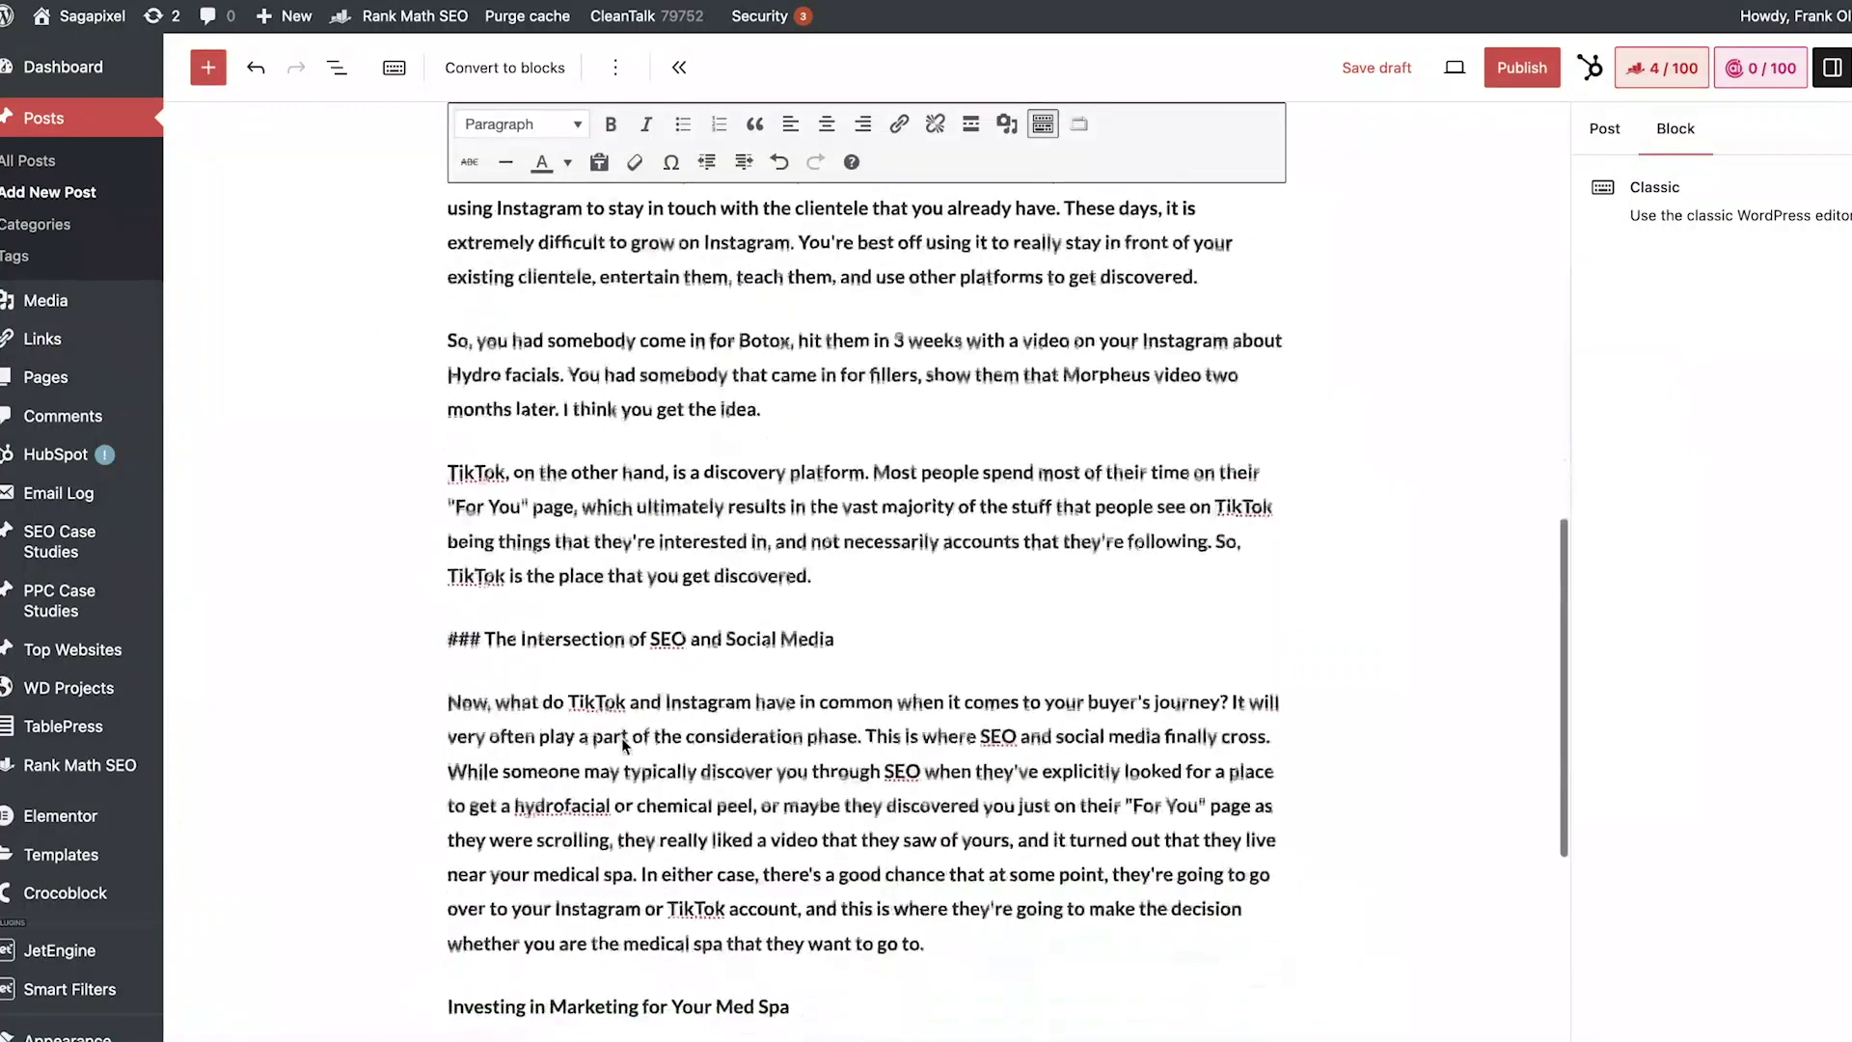
pyautogui.click(486, 636)
pyautogui.press('BackSpace')
pyautogui.press('BackSpace')
pyautogui.press('BackSpace')
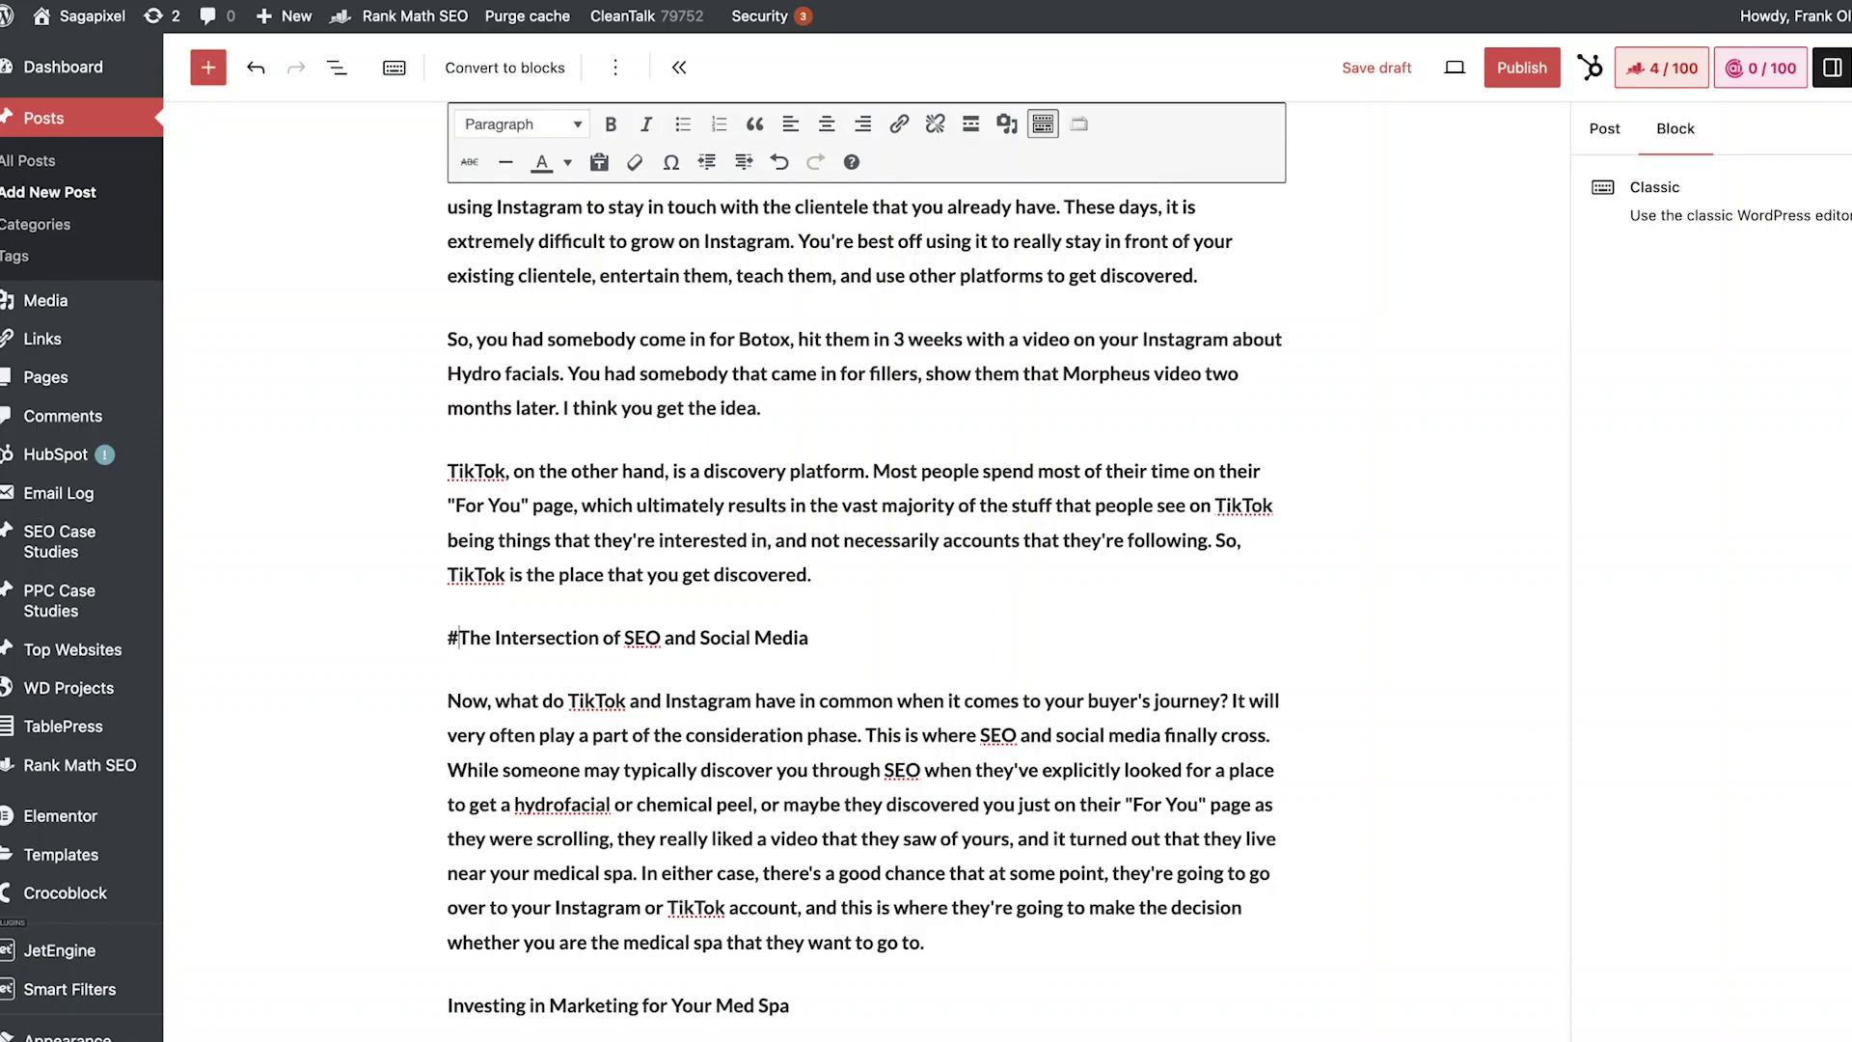
# - Make 'Understanding SEO and Social Media for Medical Spas' a Heading 2 and copy the video link
pyautogui.scroll(-10, 723, 734)
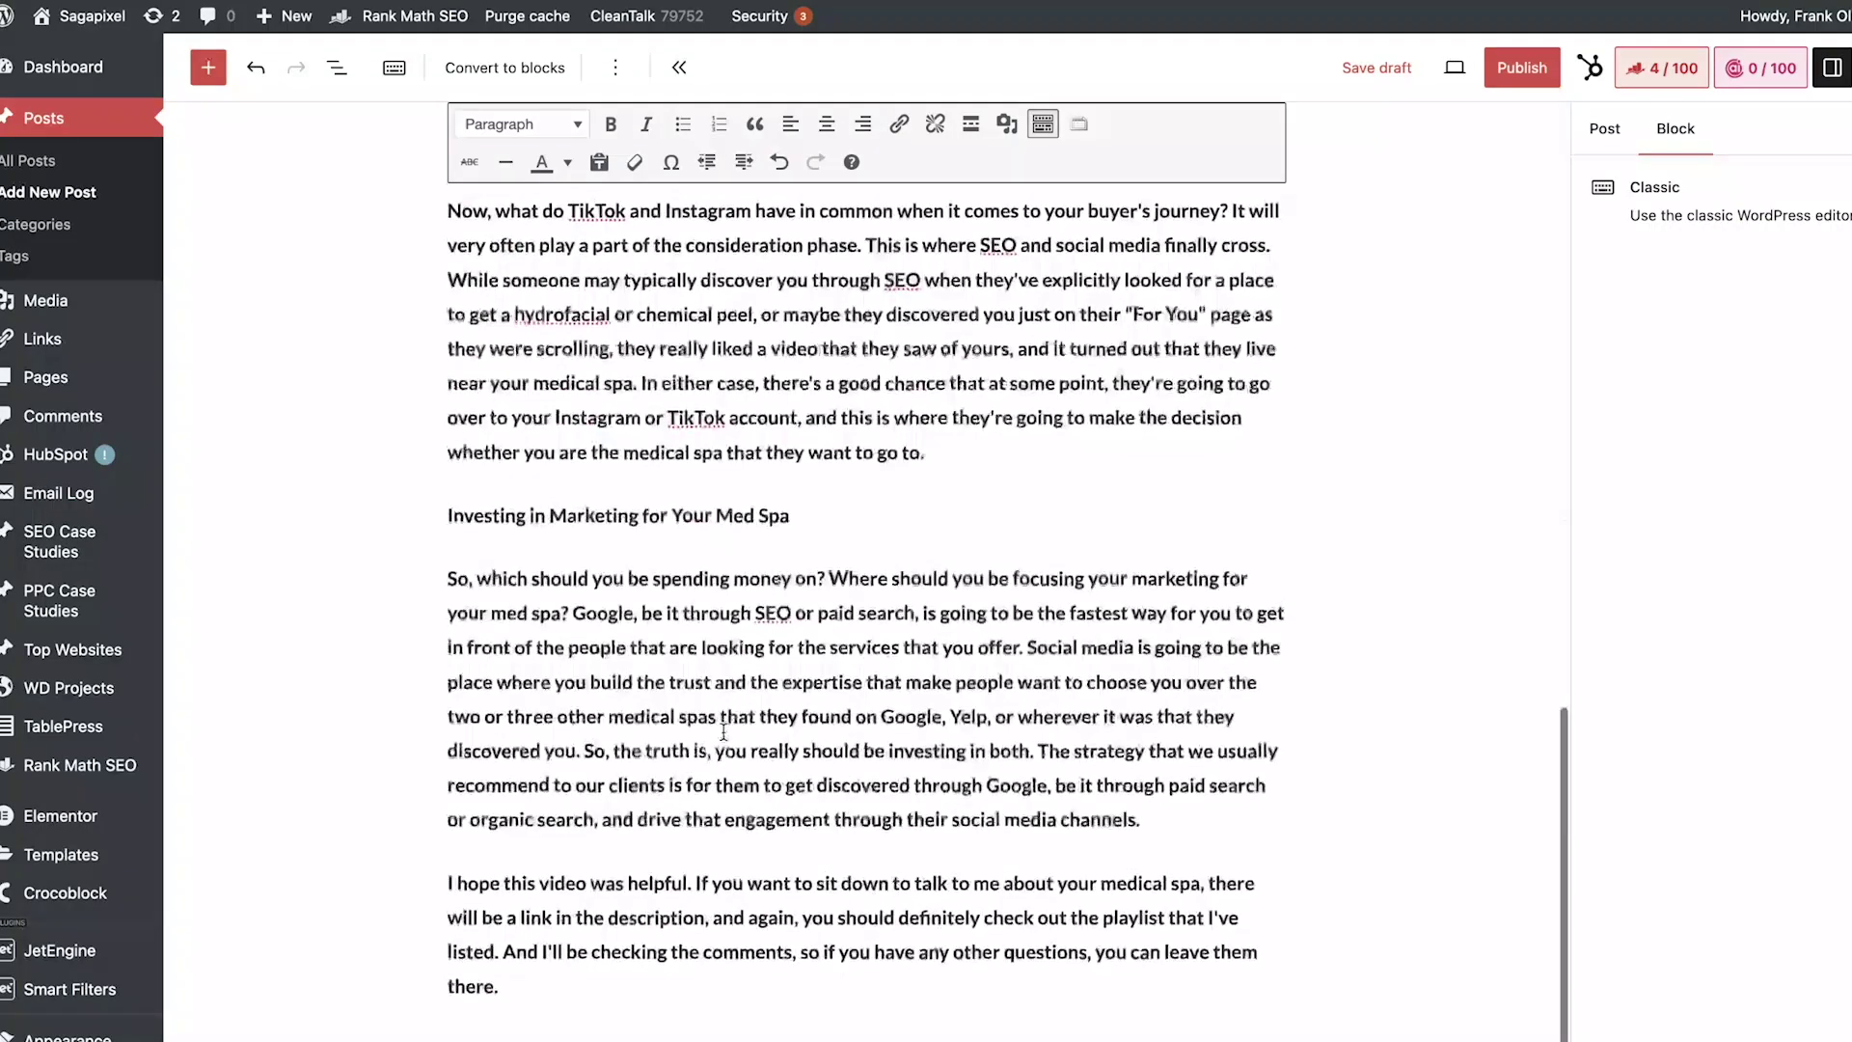
pyautogui.scroll(10, 724, 733)
pyautogui.scroll(-8, 723, 732)
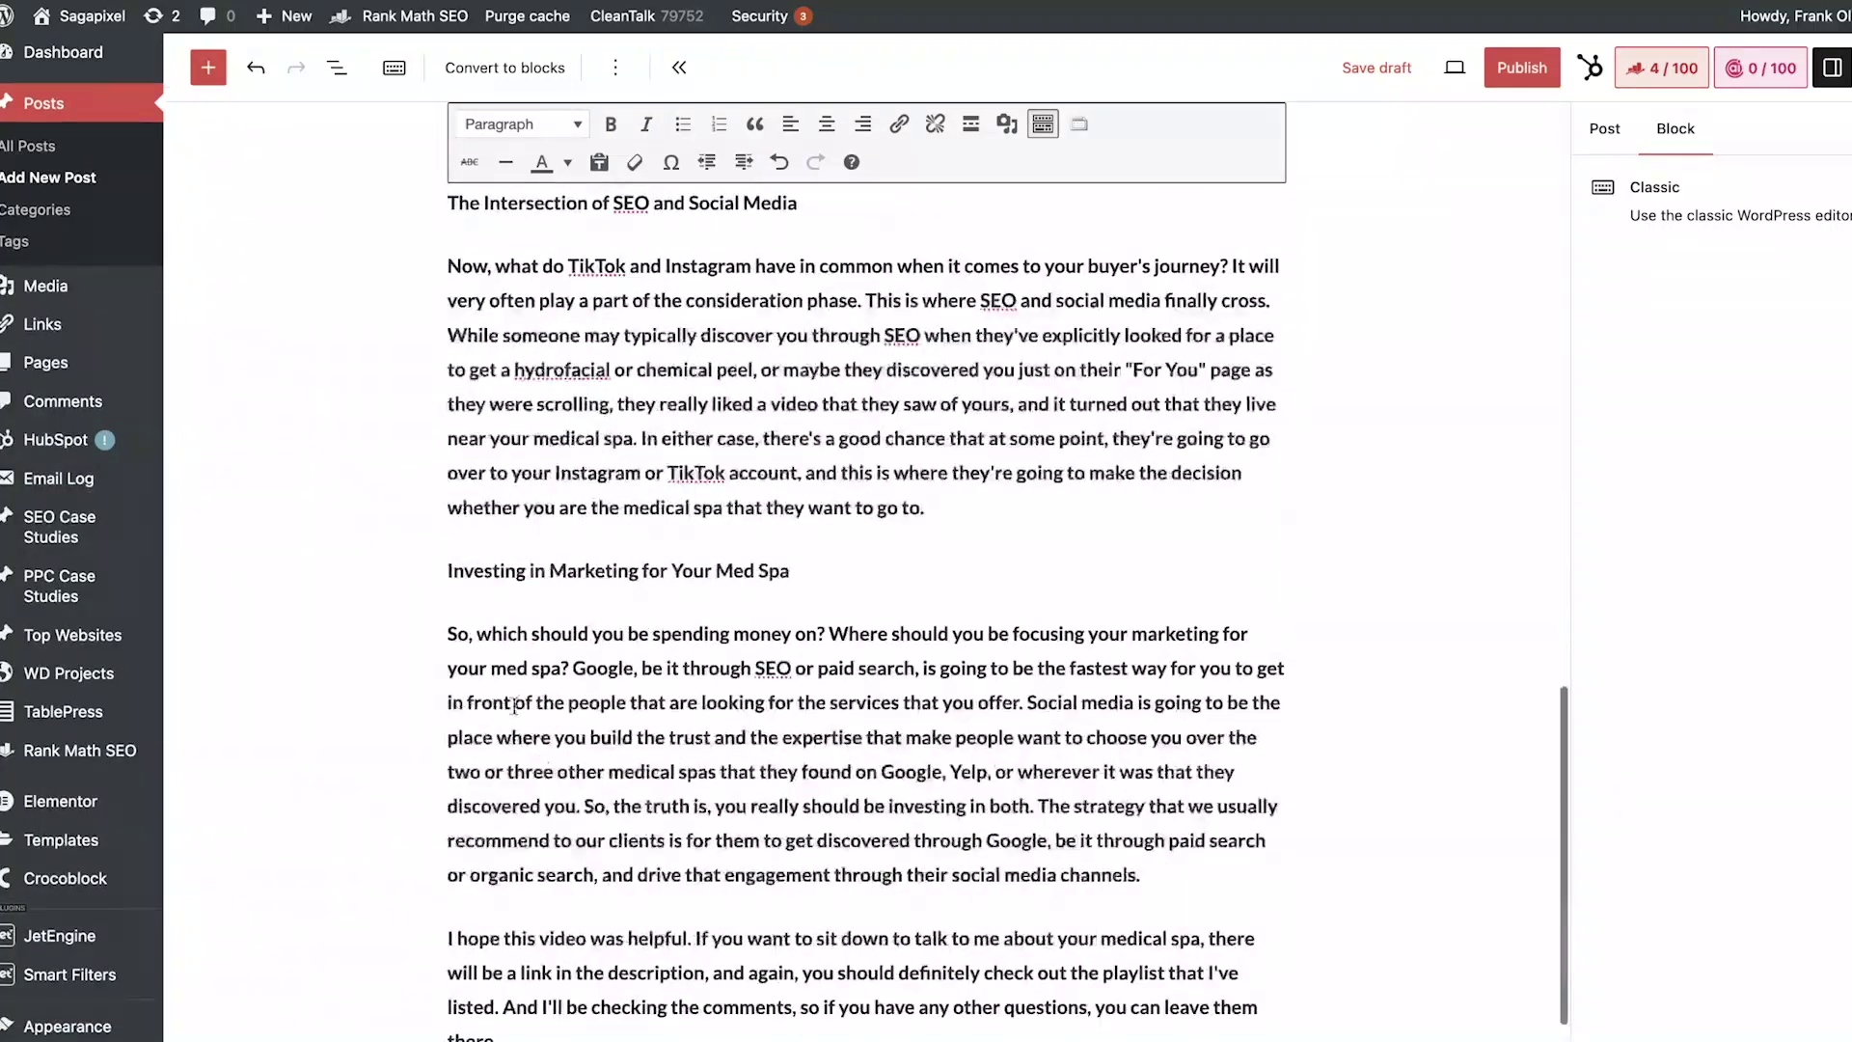
pyautogui.scroll(15, 589, 576)
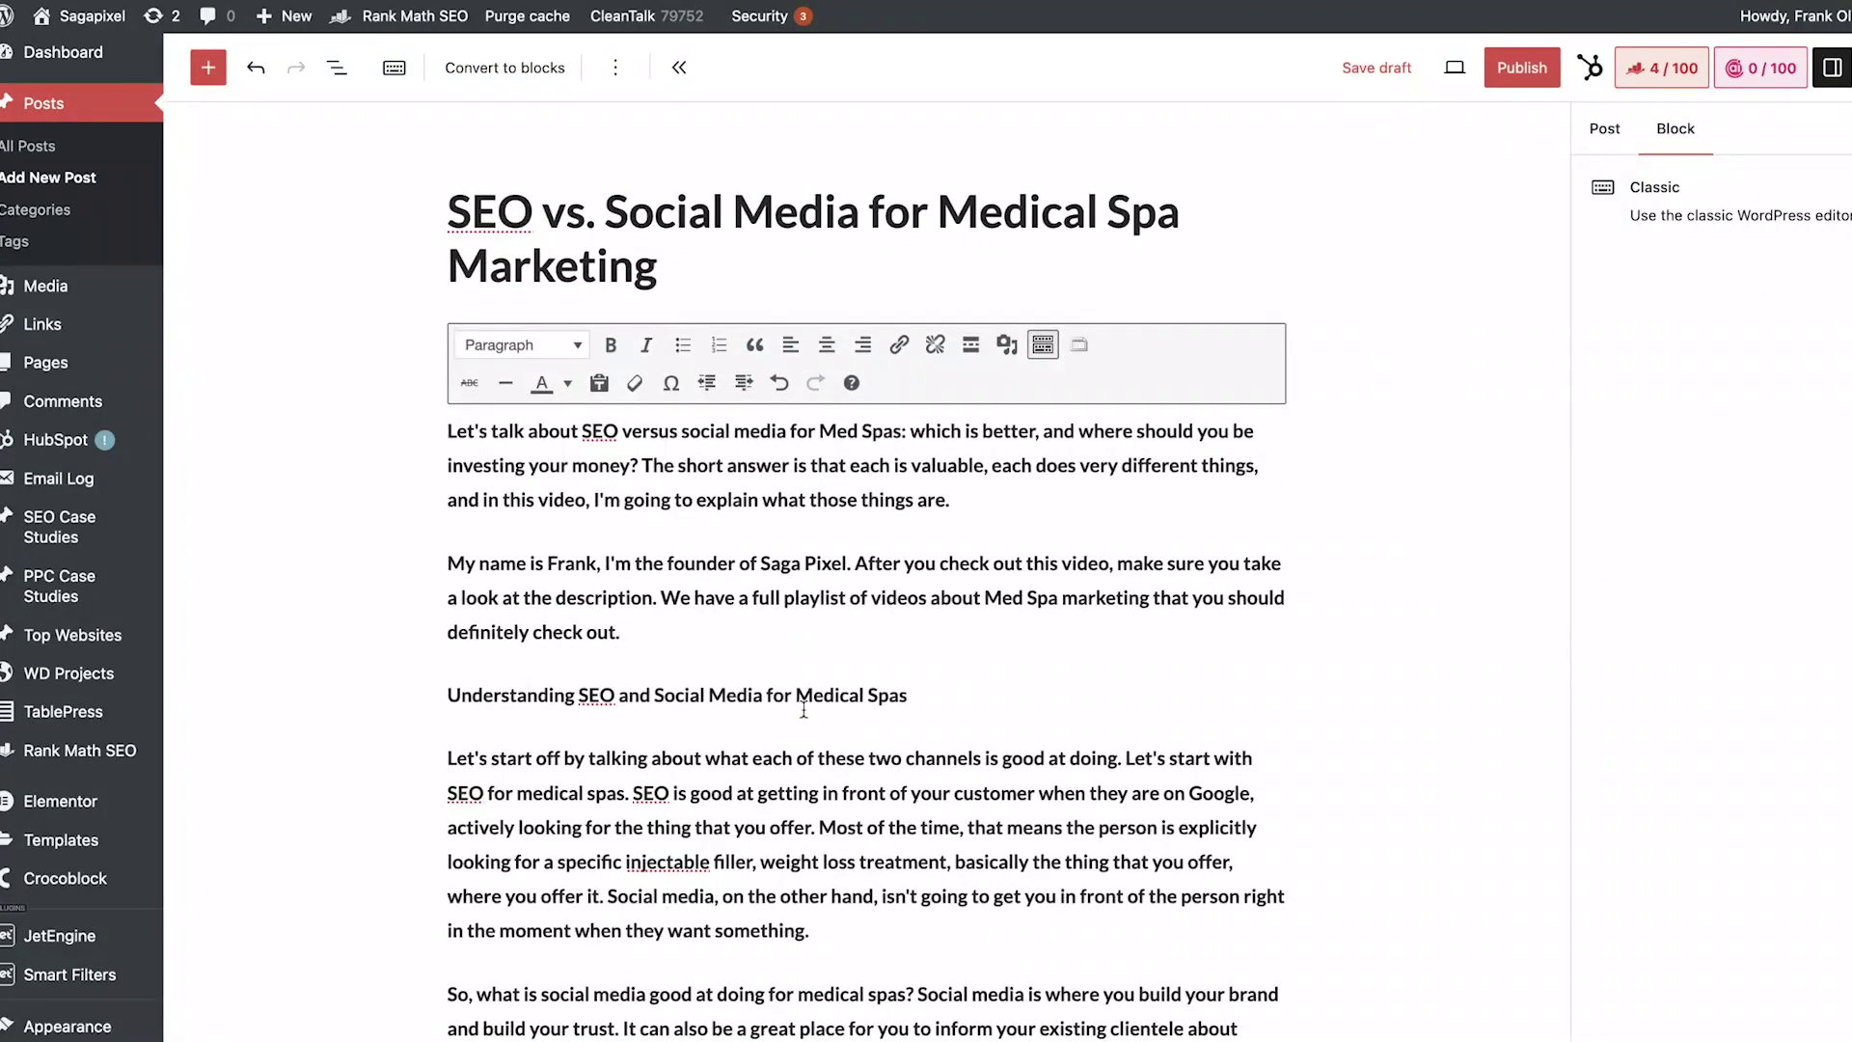
pyautogui.tripleClick(738, 695)
pyautogui.click(521, 345)
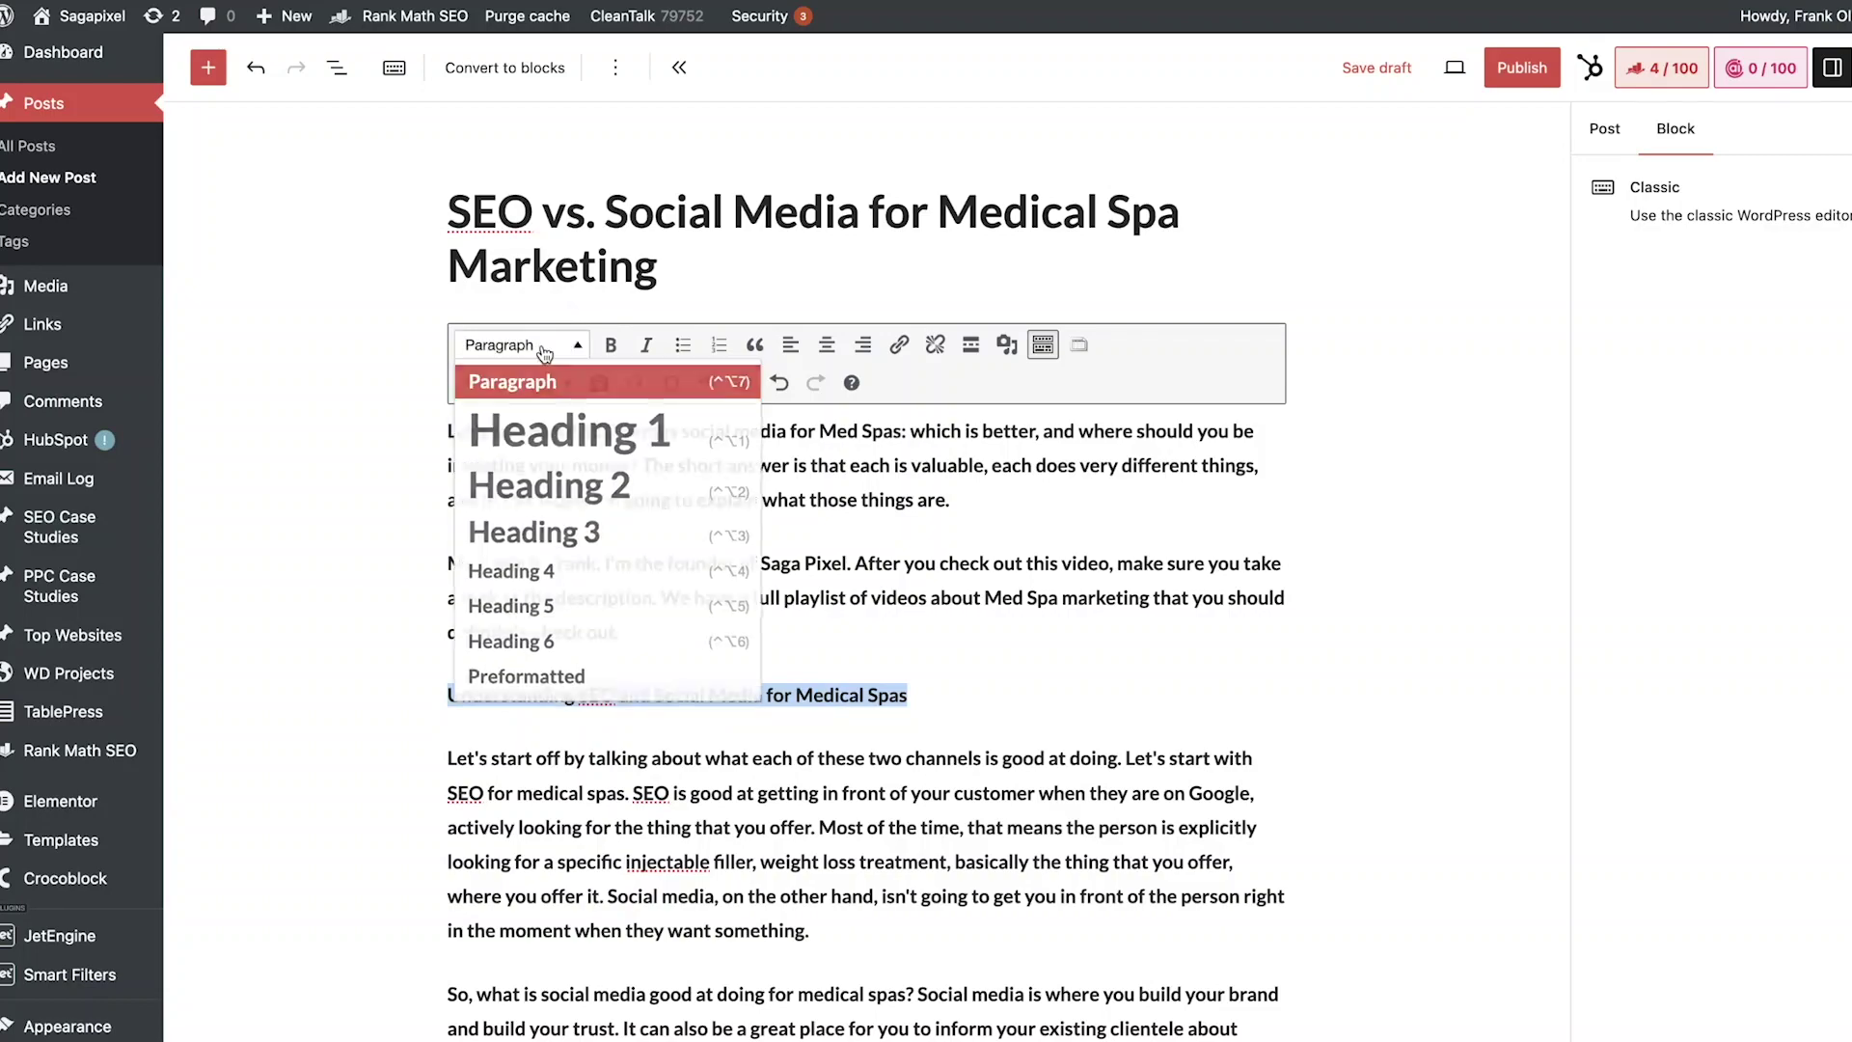
pyautogui.click(584, 476)
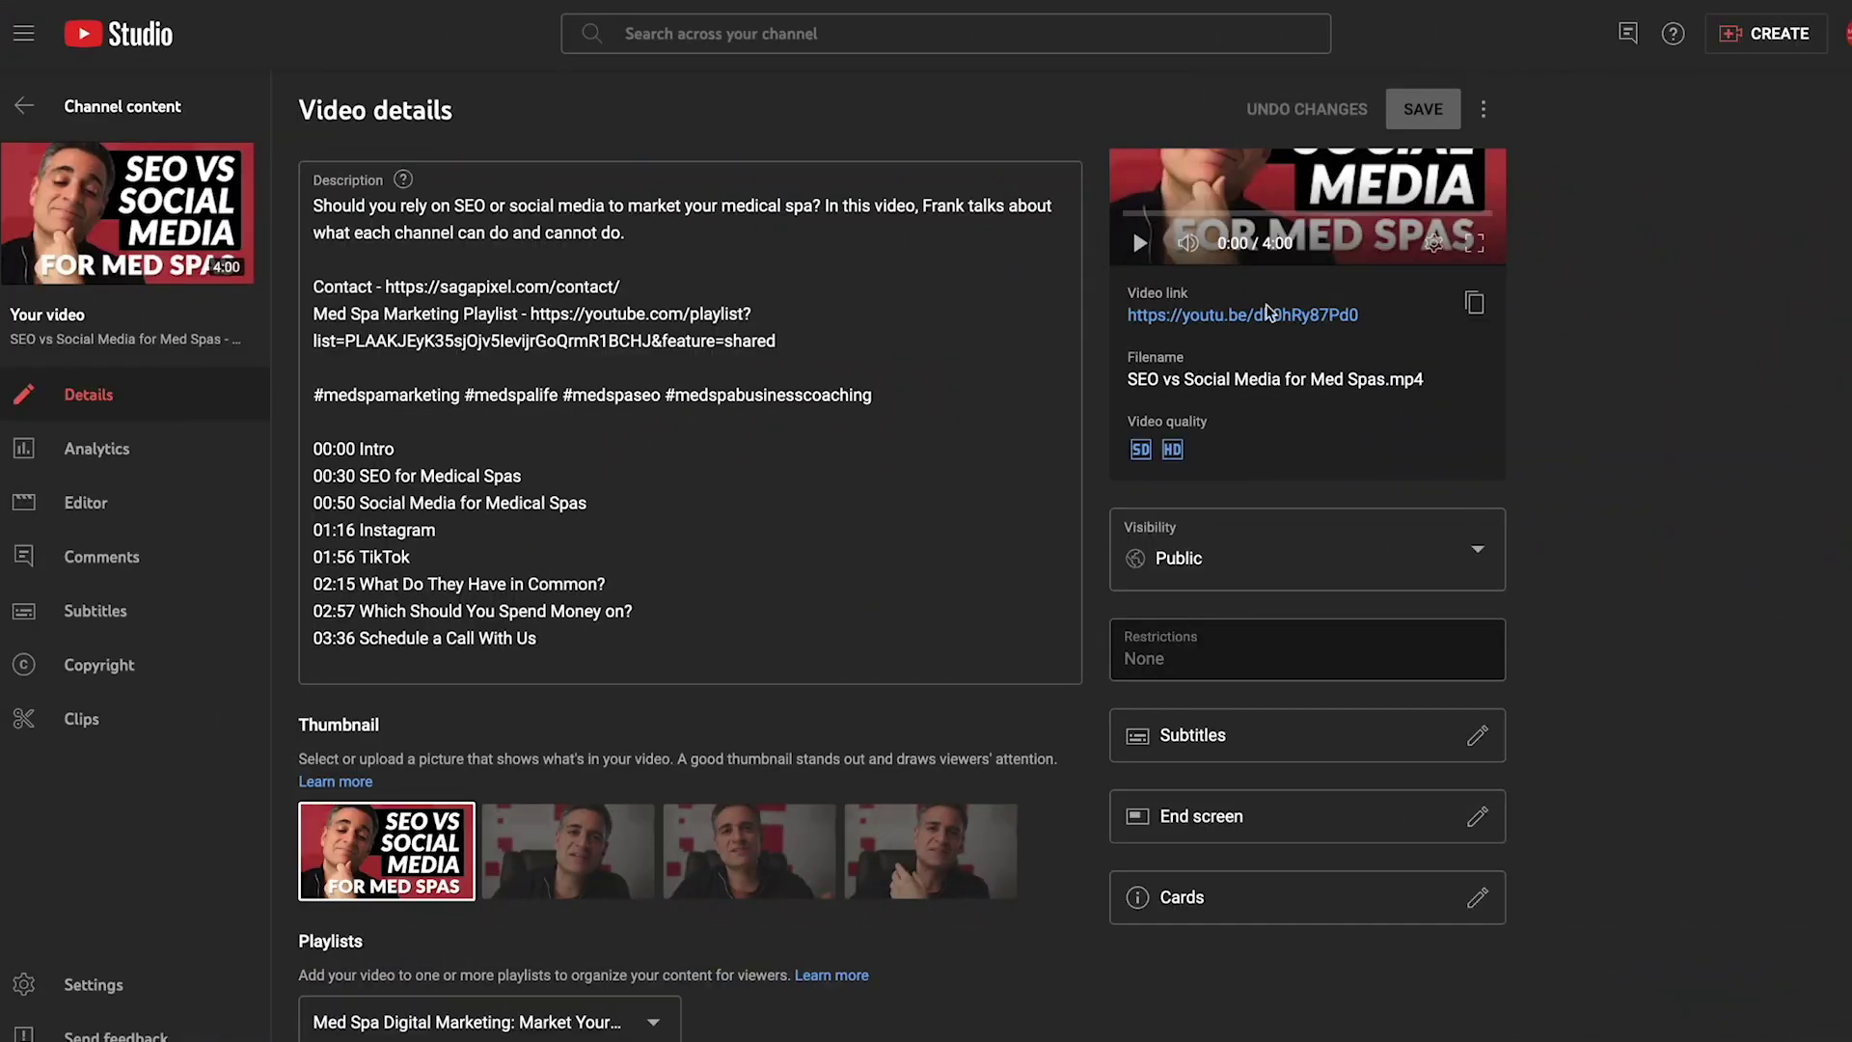
pyautogui.click(1474, 303)
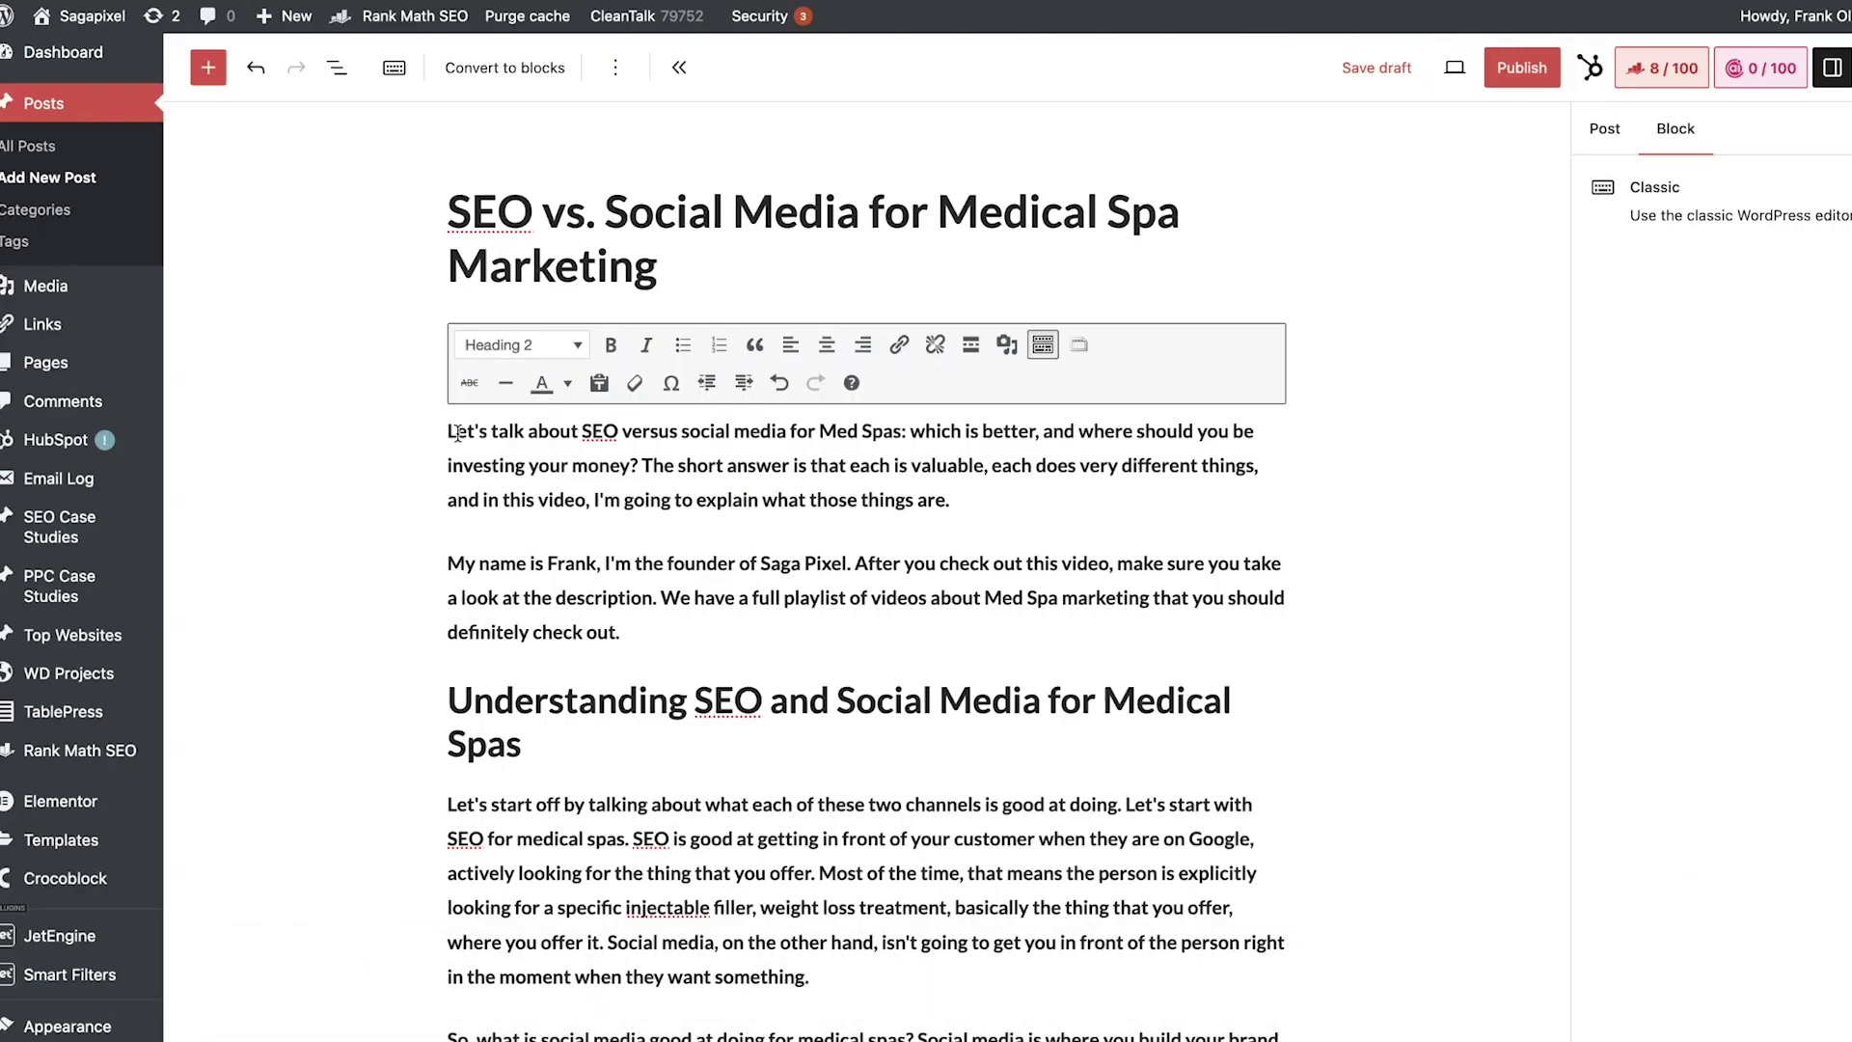
# - Paste the YouTube link above the 'Let's' intro to embed the video, then select the Different Platforms heading
pyautogui.click(457, 434)
pyautogui.press('Return')
pyautogui.press('Up')
pyautogui.write('https://youtu.be/dHhRy07Fd0')
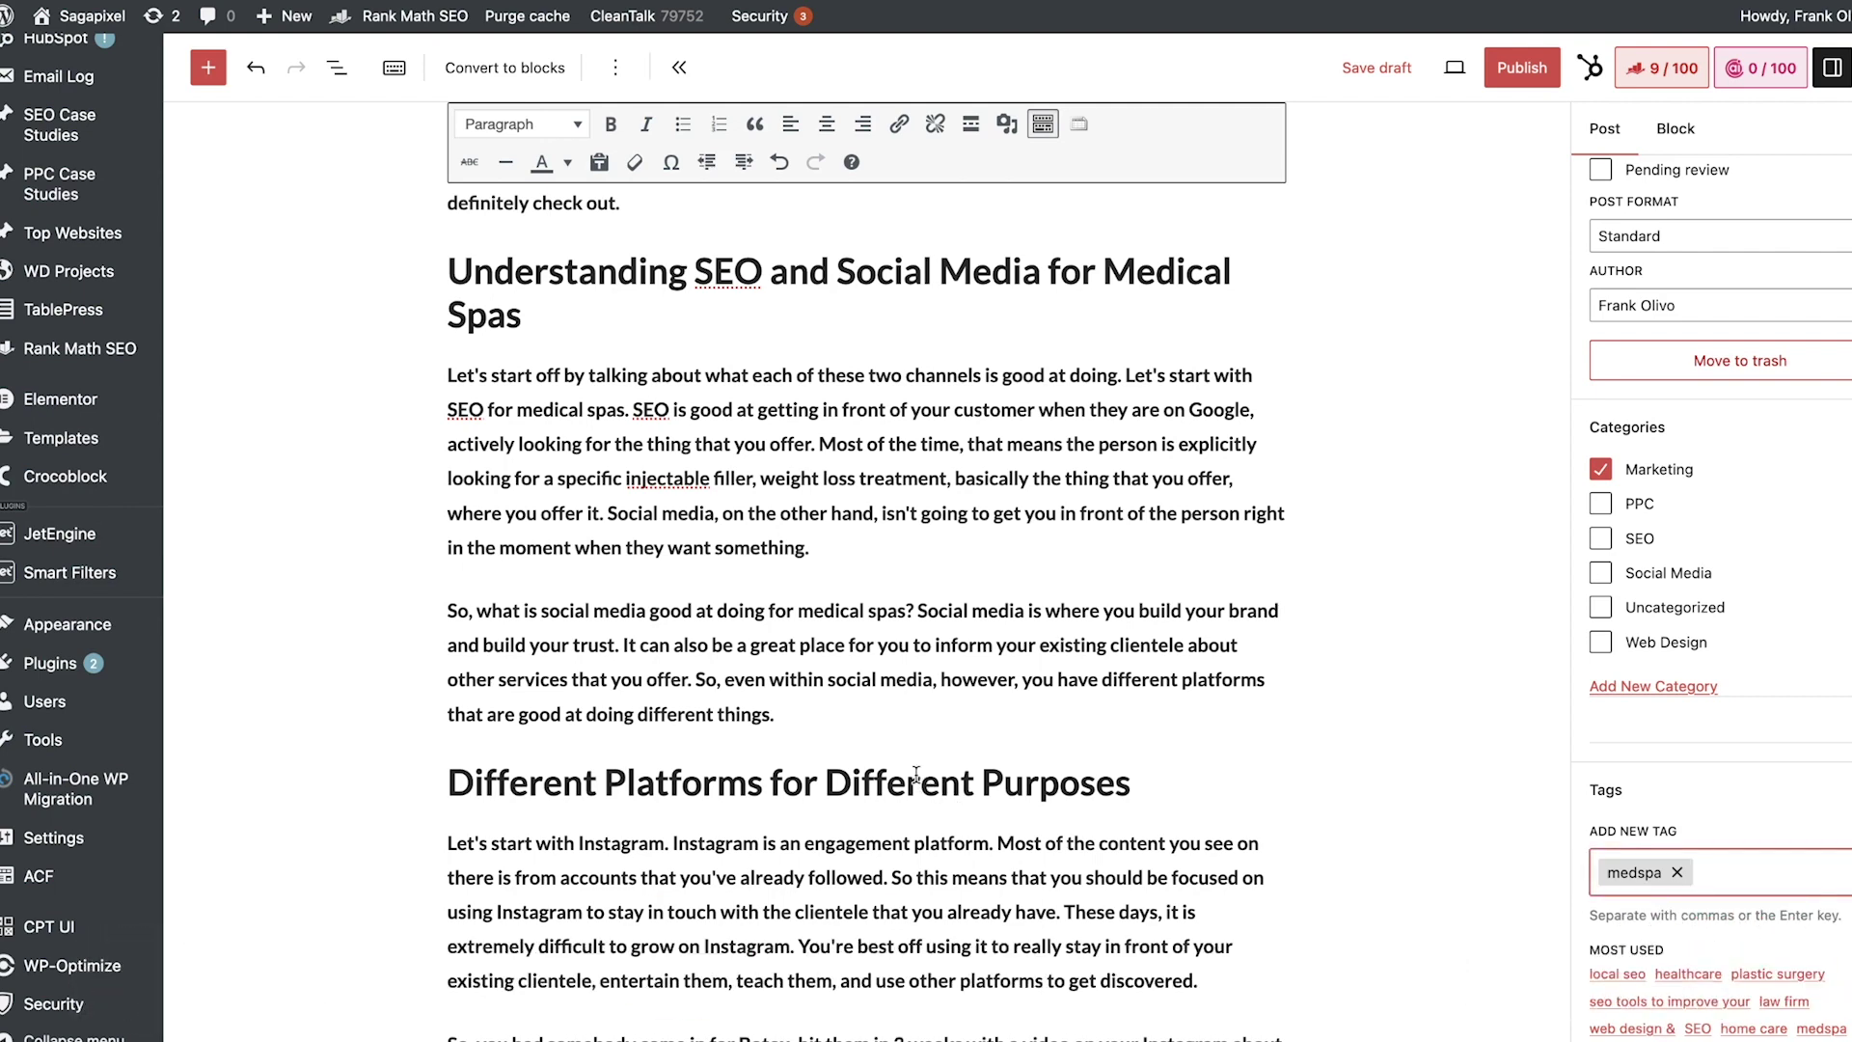
pyautogui.tripleClick(537, 791)
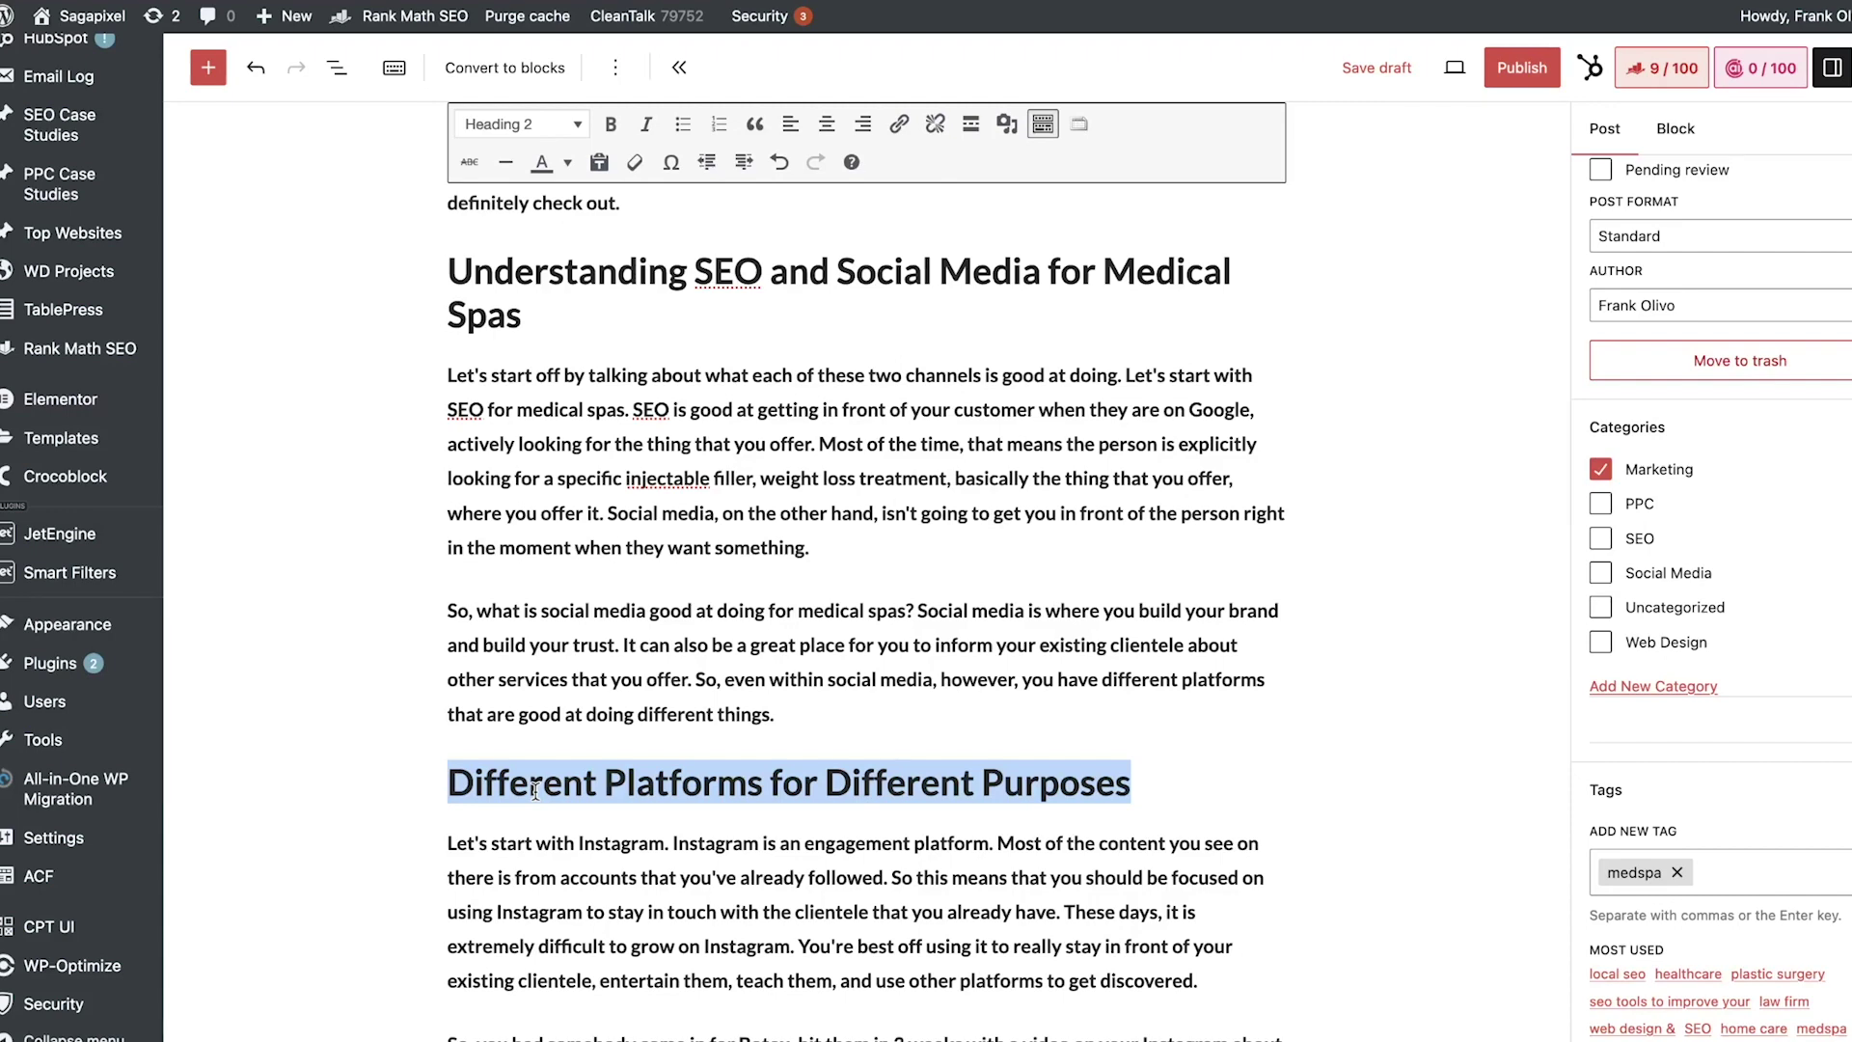
pyautogui.scroll(-3, 537, 792)
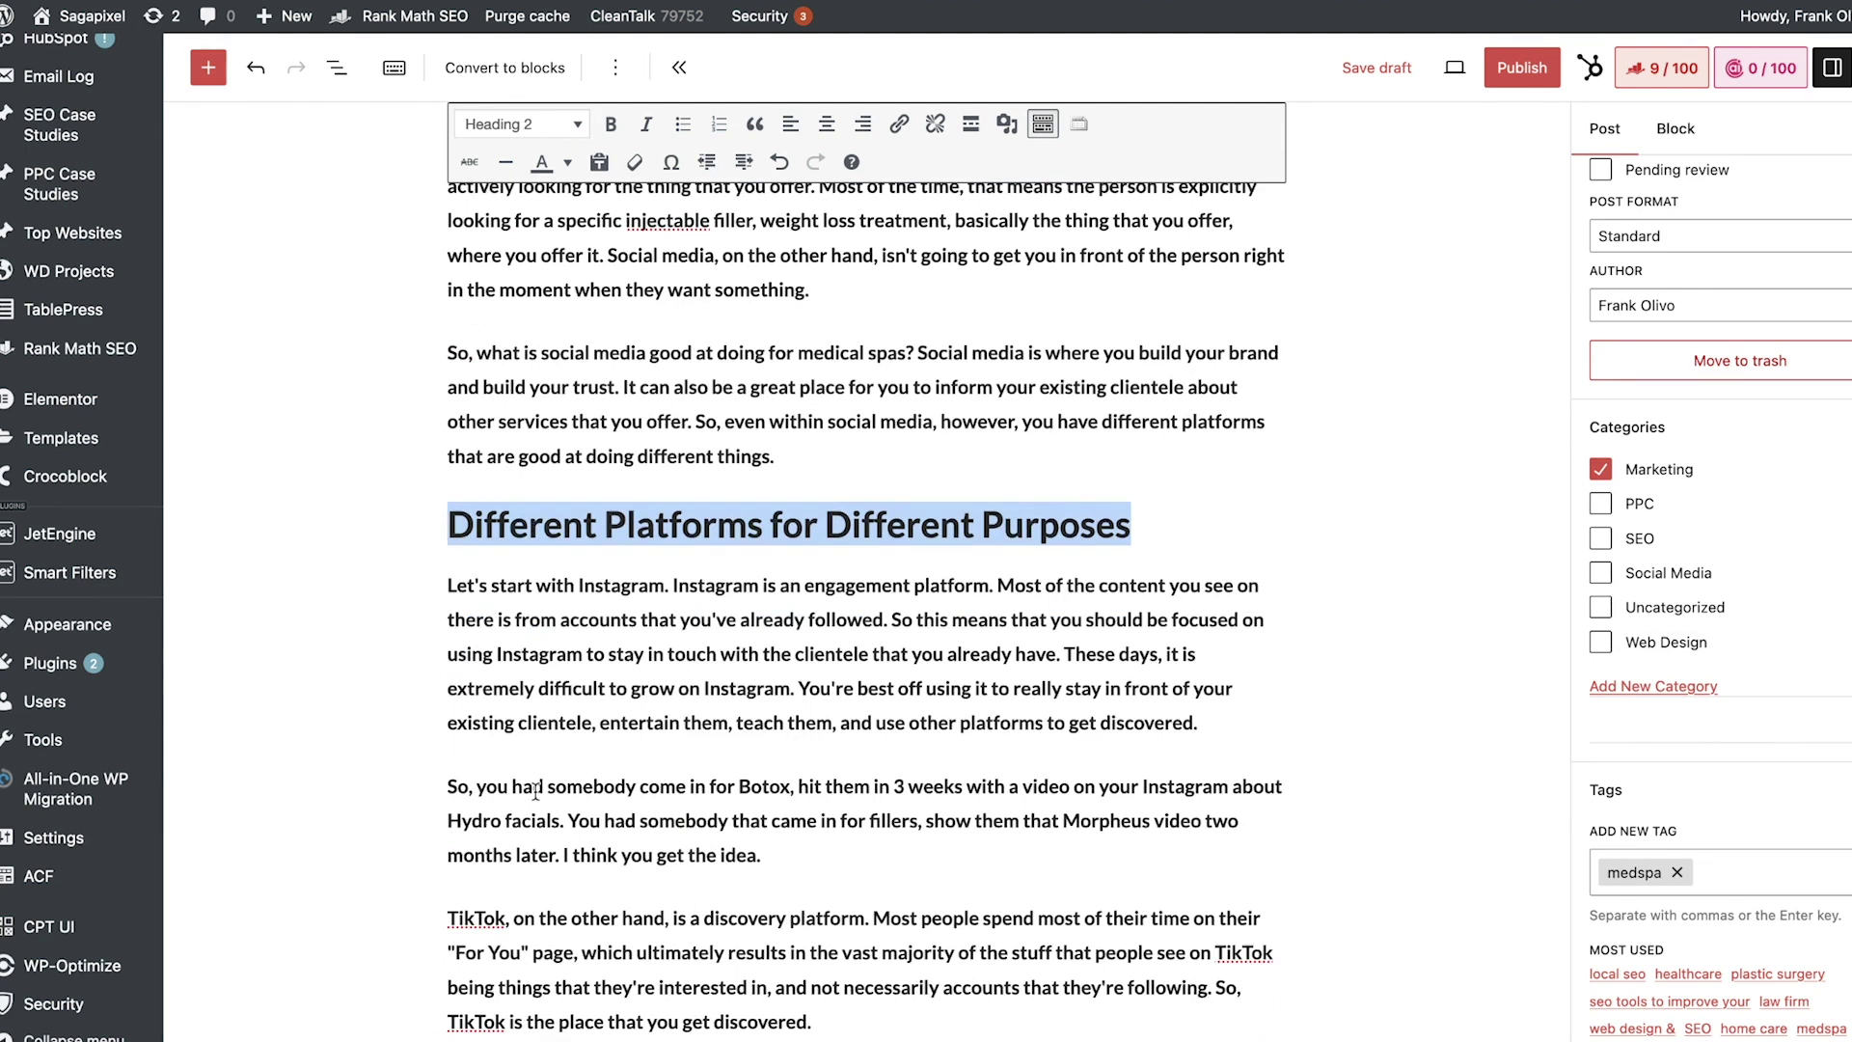
# - Type the heading 'Instagram vs. TikTok for Marketing Your Med Spa' and add 'Instagram for Medical Spas' as Heading 3
pyautogui.write('Instagram')
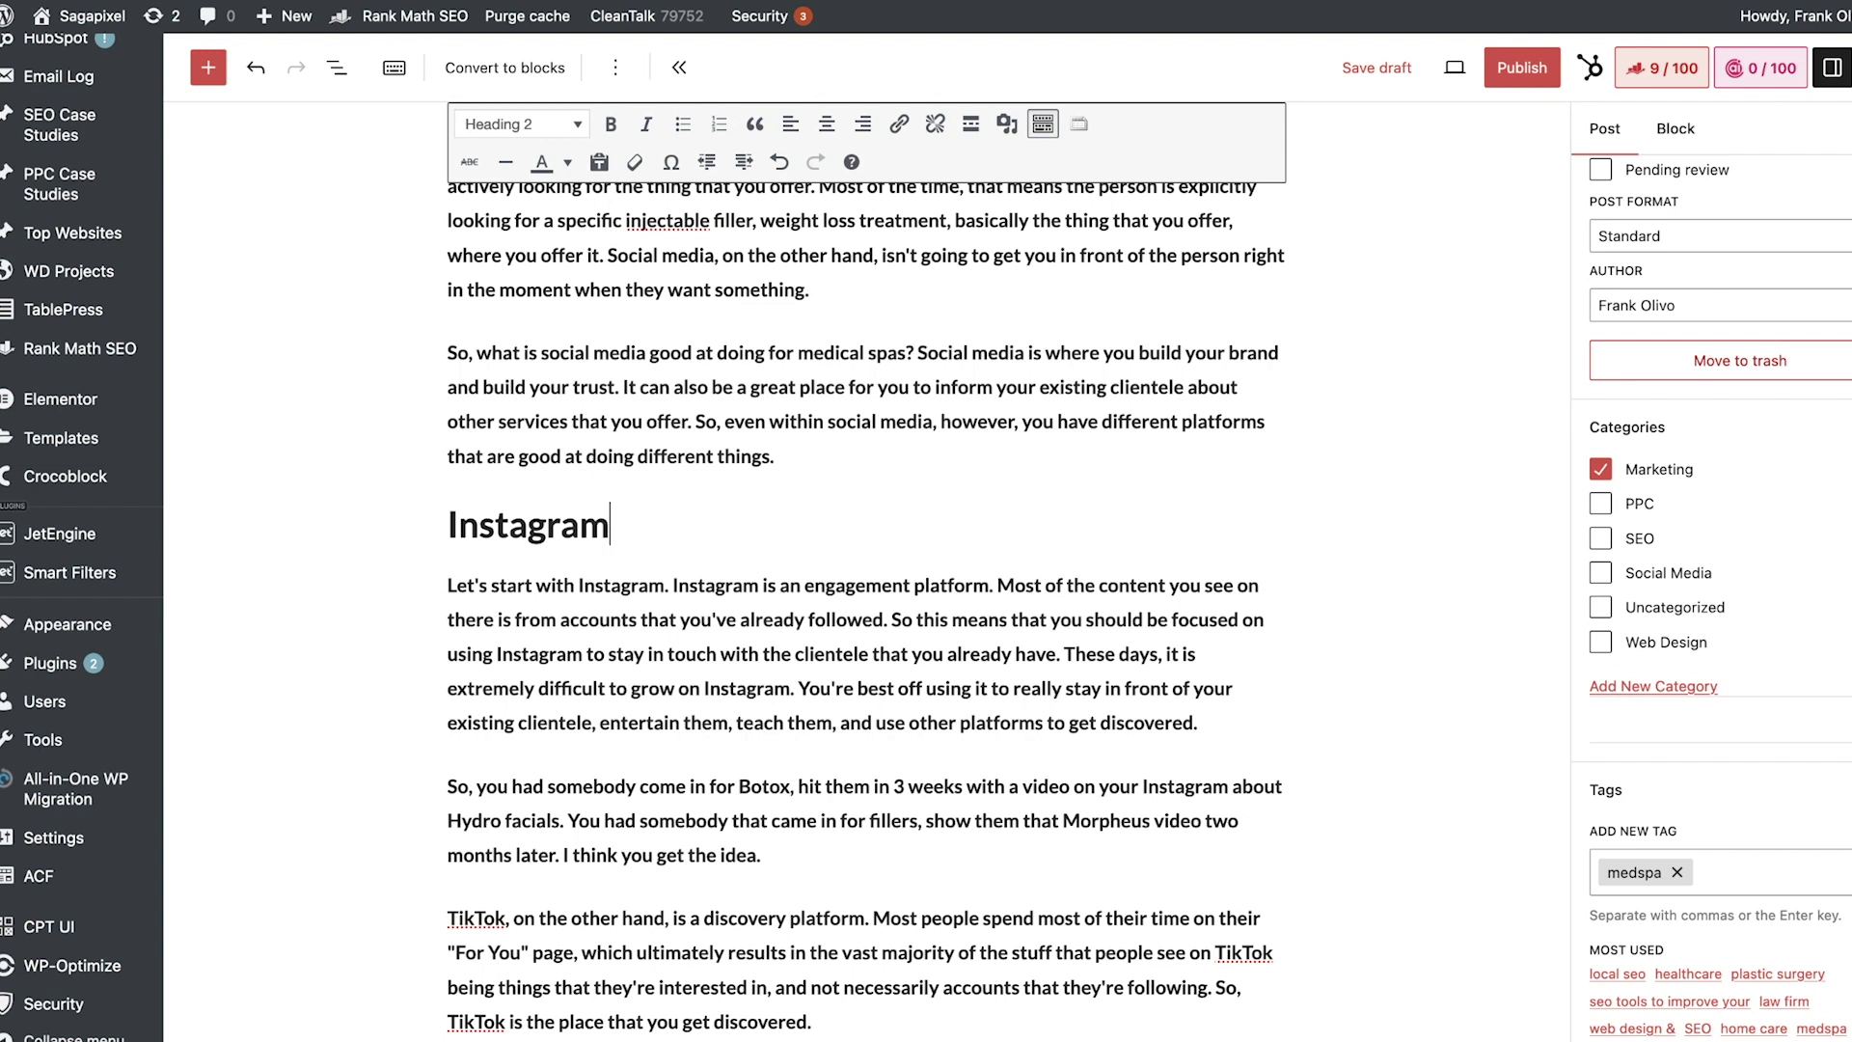
pyautogui.write(' vs. TikTok ')
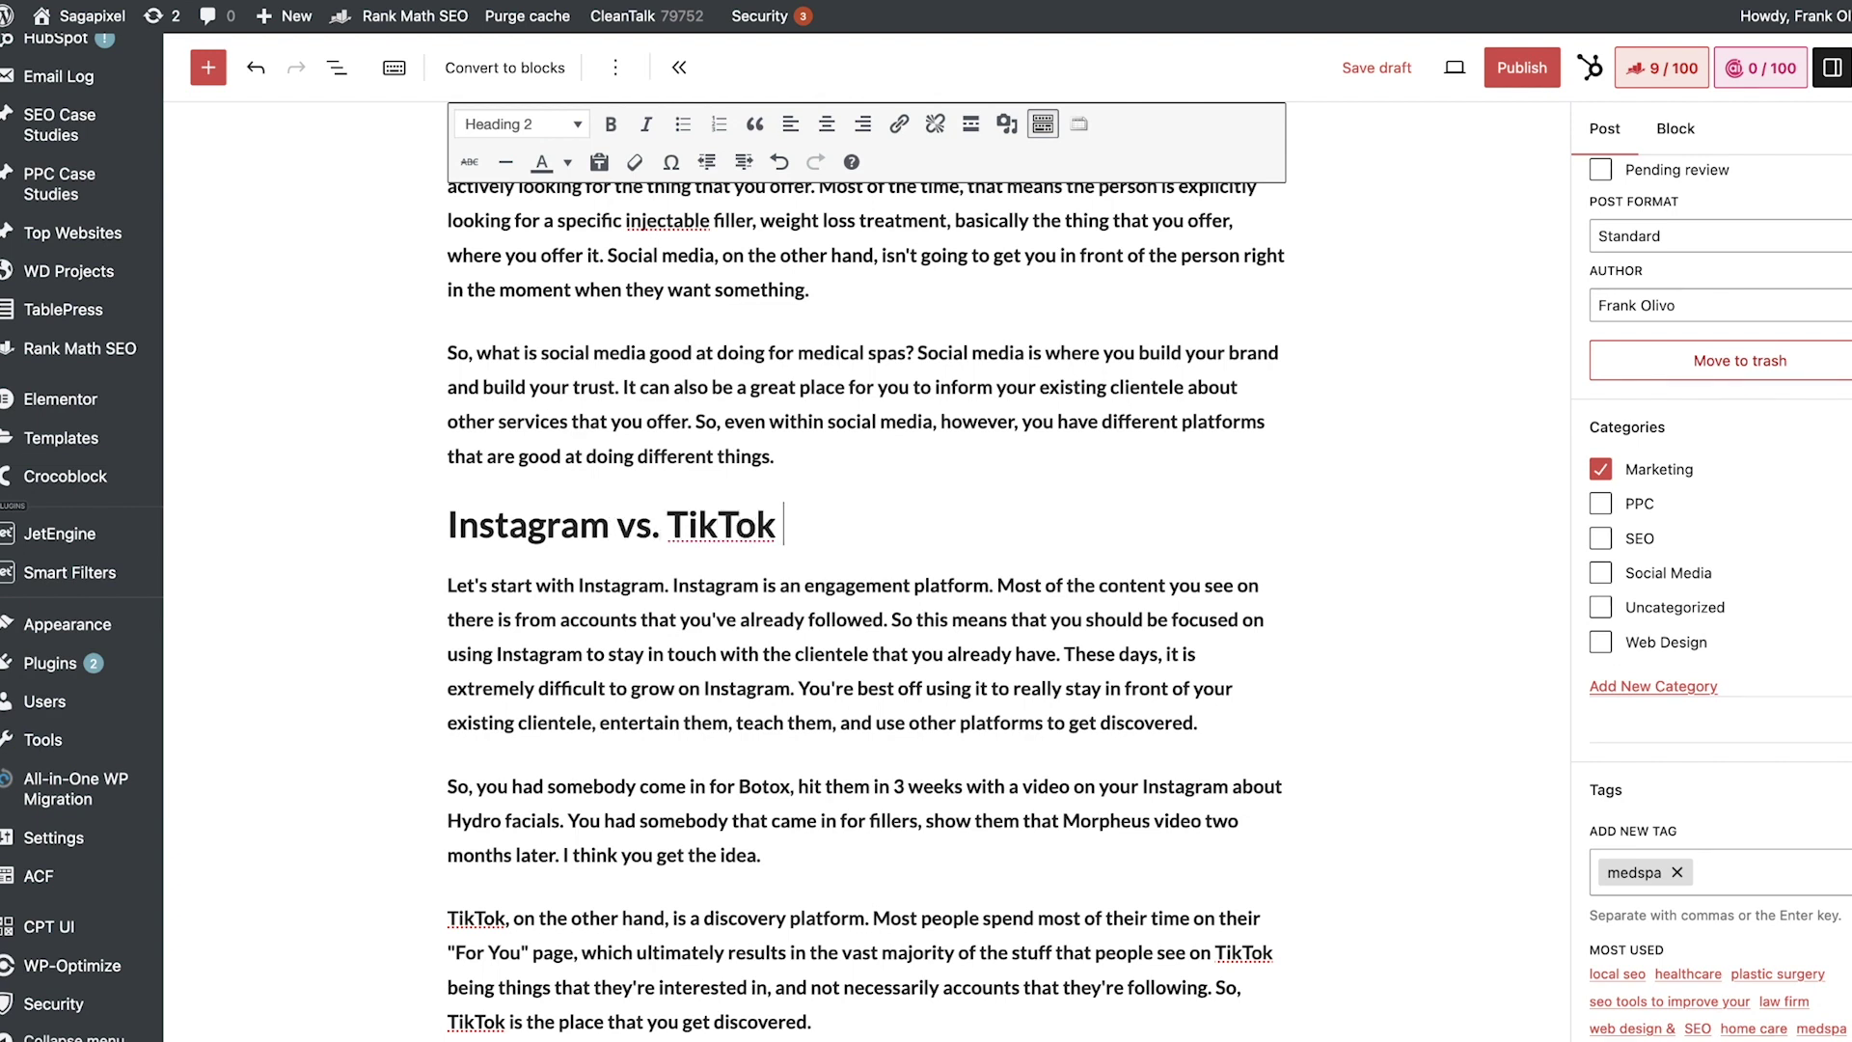
pyautogui.write('for Marketing')
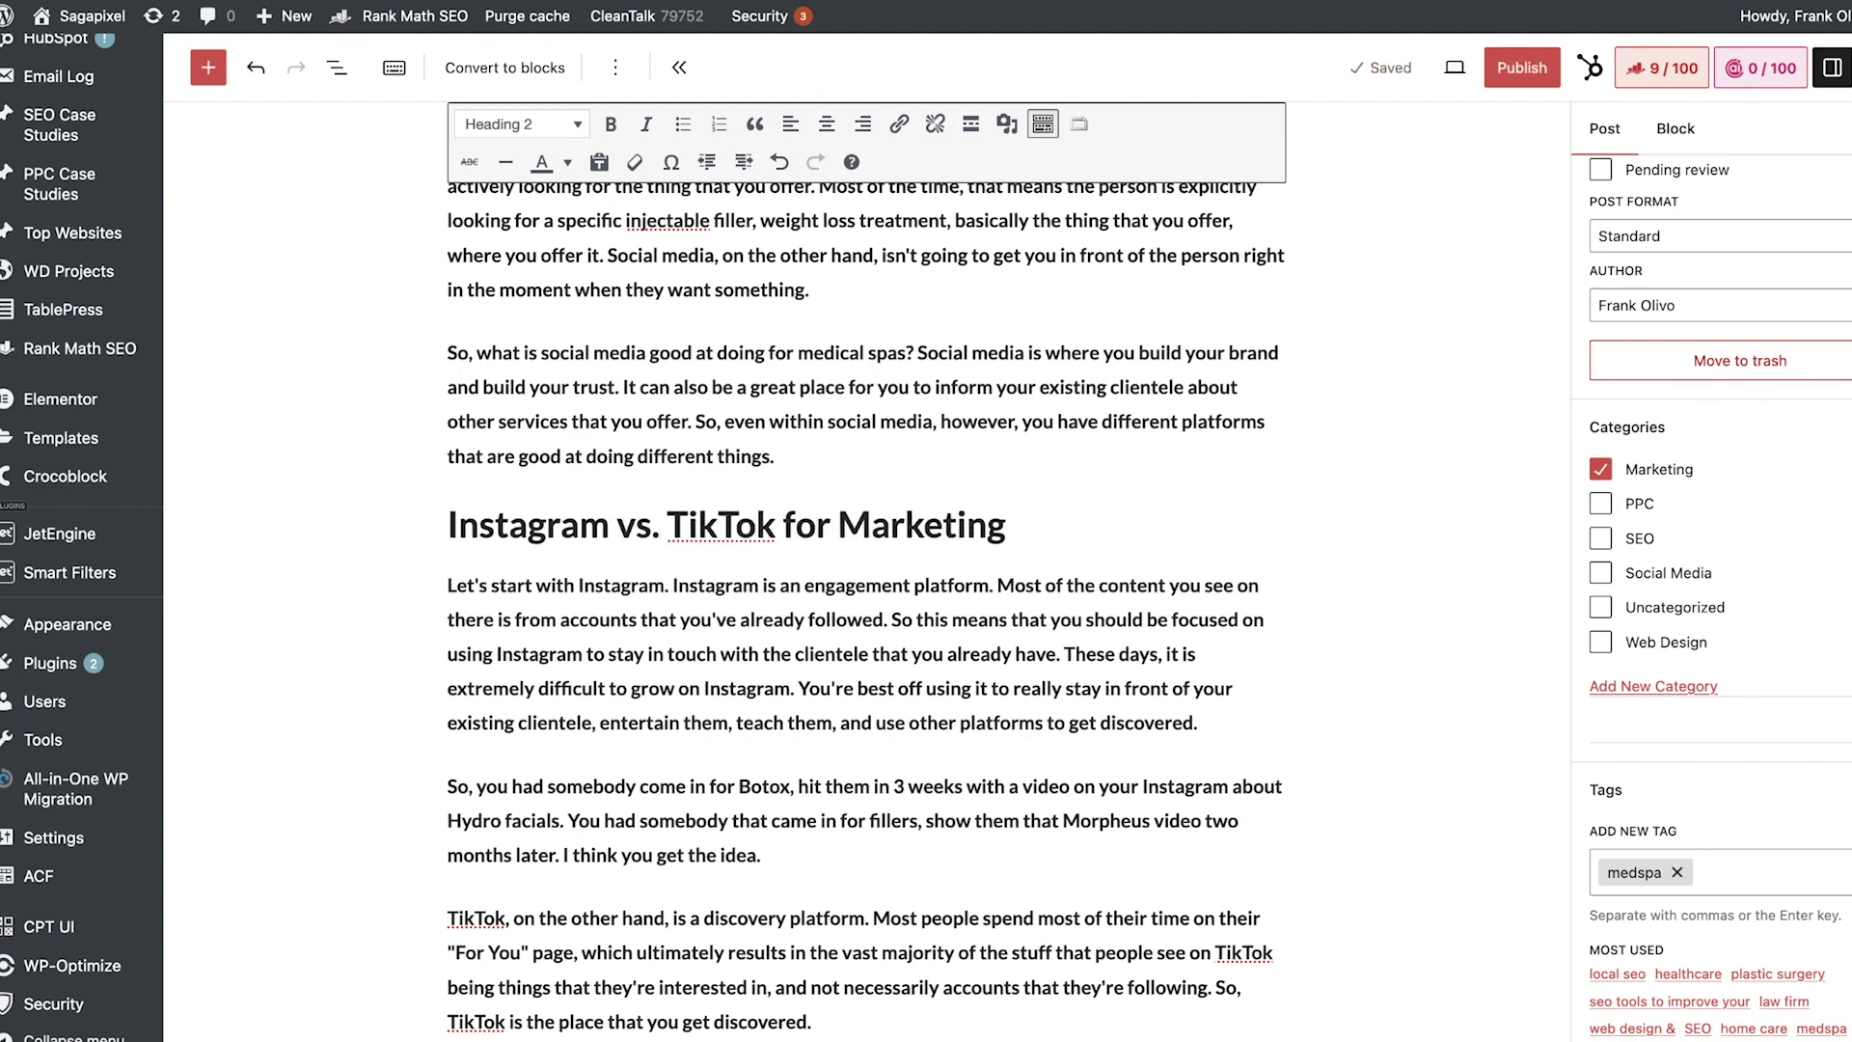
pyautogui.write(' Your Med Spa')
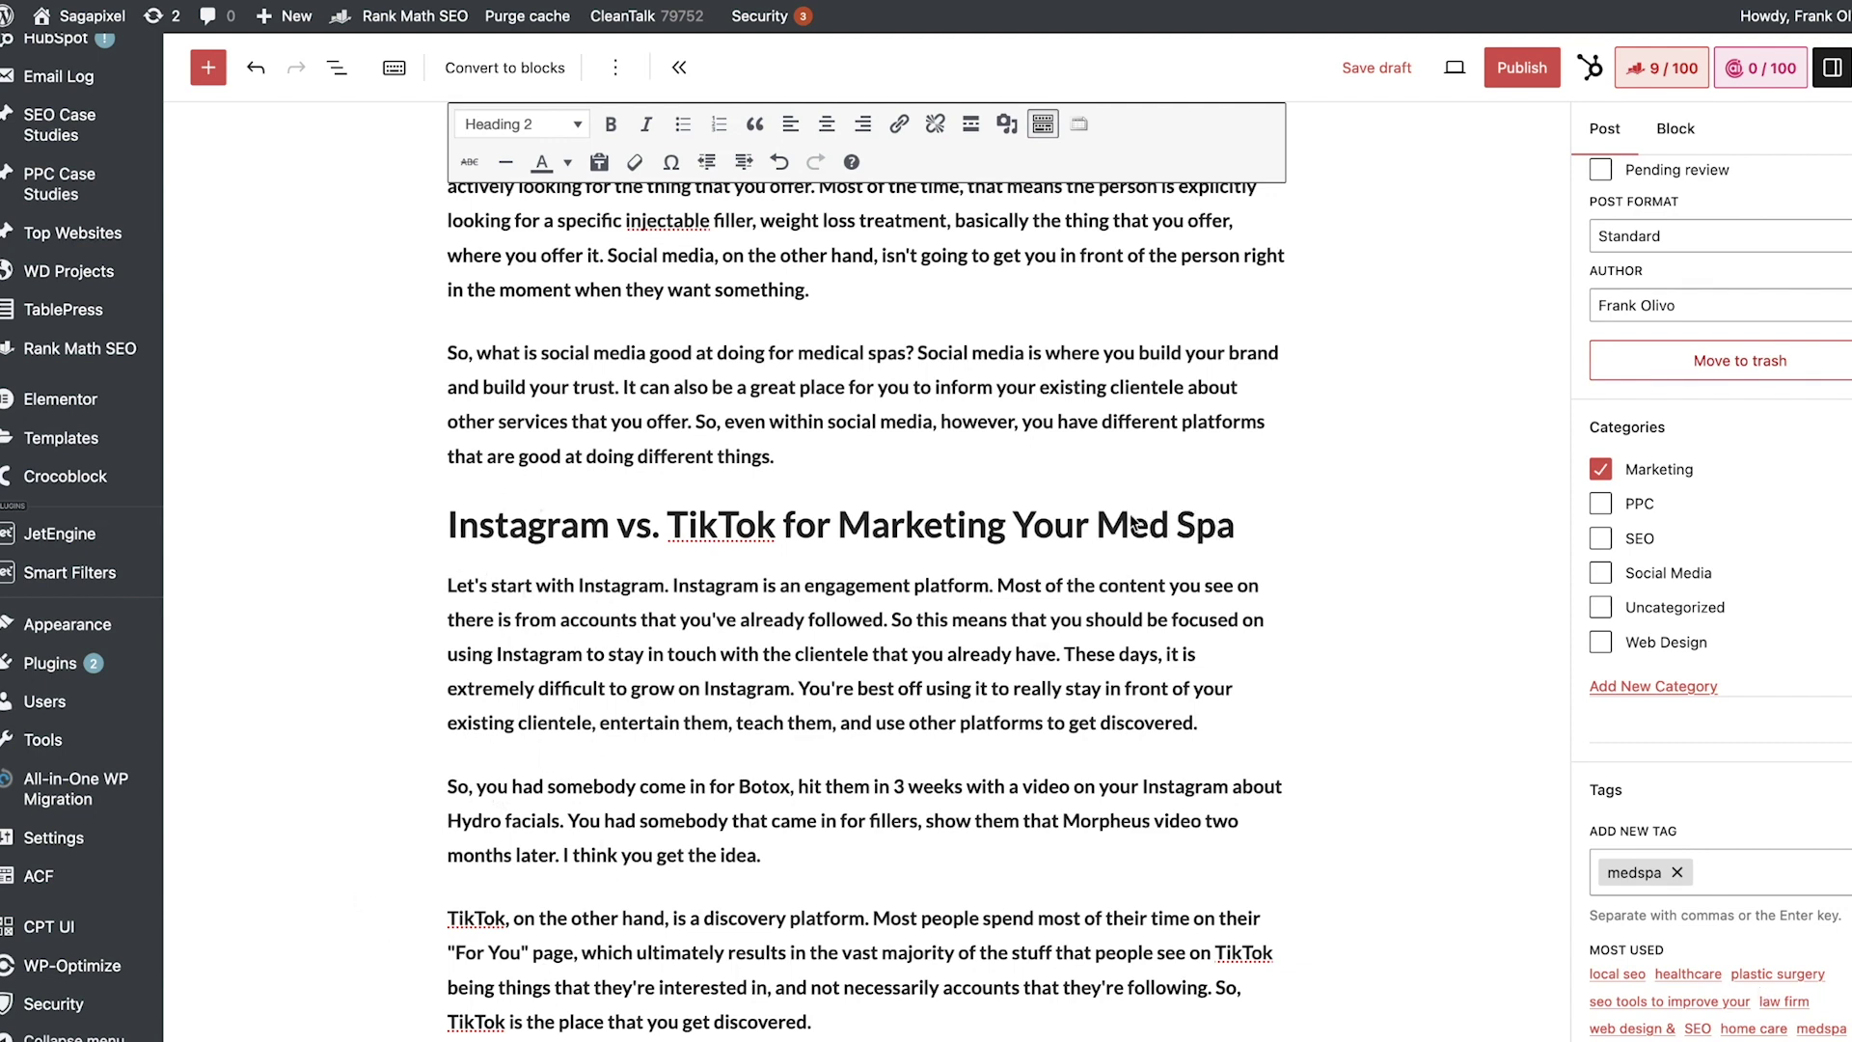
pyautogui.press('Return')
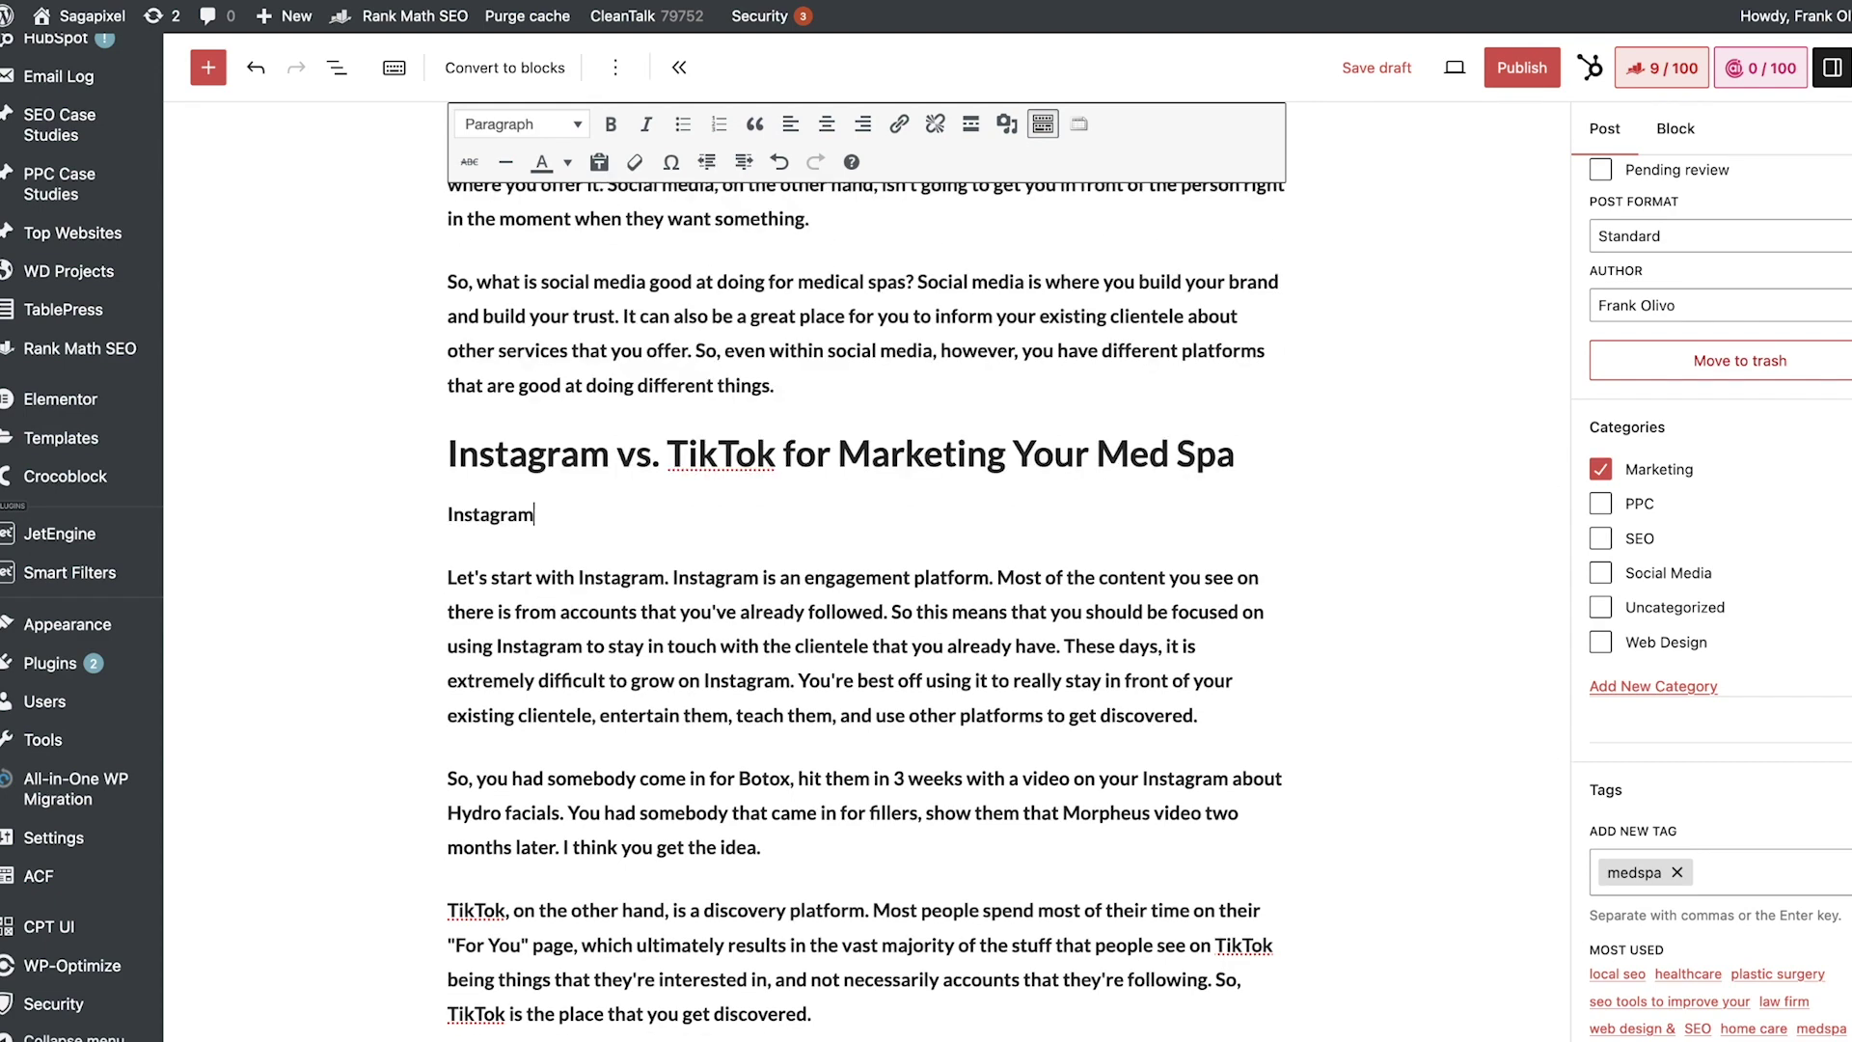
pyautogui.write('Instagram for Medical Spas')
pyautogui.hotkey('shift', 'Home')
pyautogui.click(521, 123)
pyautogui.click(533, 310)
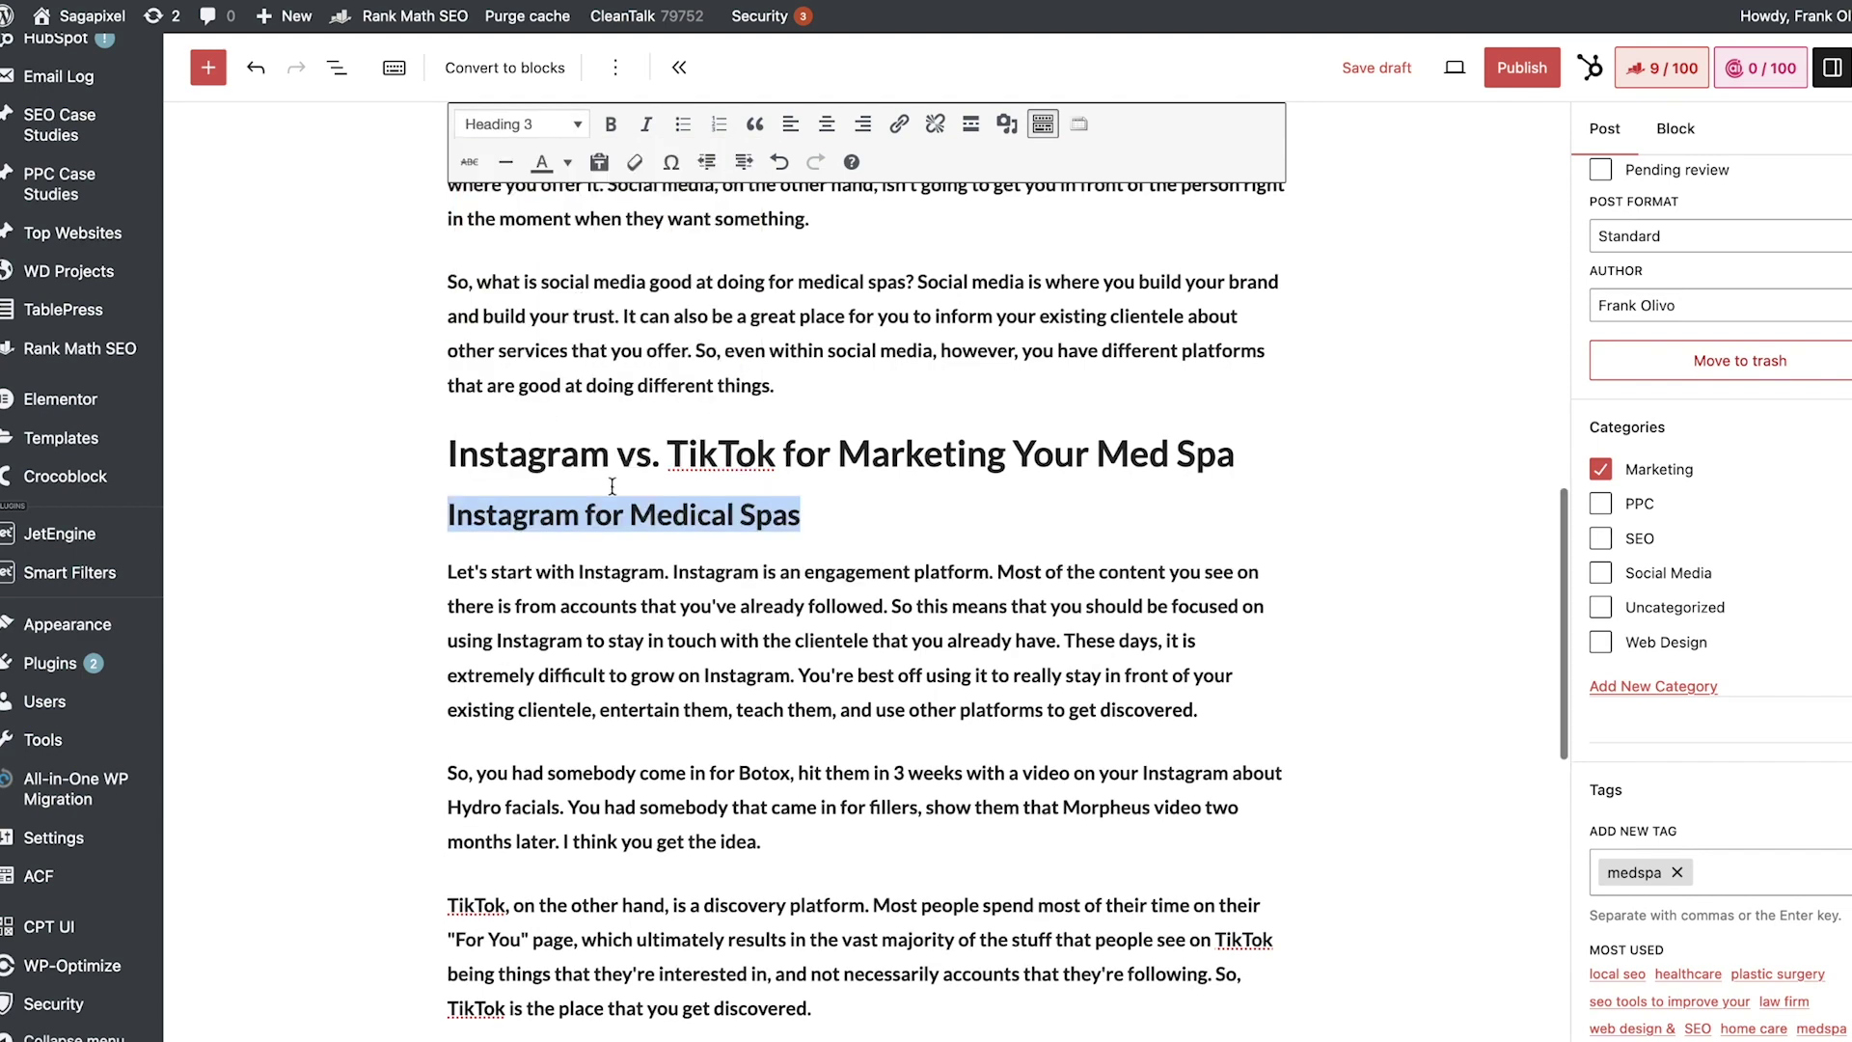
# - Add a TikTok line after the Botox paragraph and reword the Instagram subheading to 'Is Where You Engage with Your Exisiting Clientele'
pyautogui.click(780, 851)
pyautogui.press('Return')
pyautogui.write('Tik')
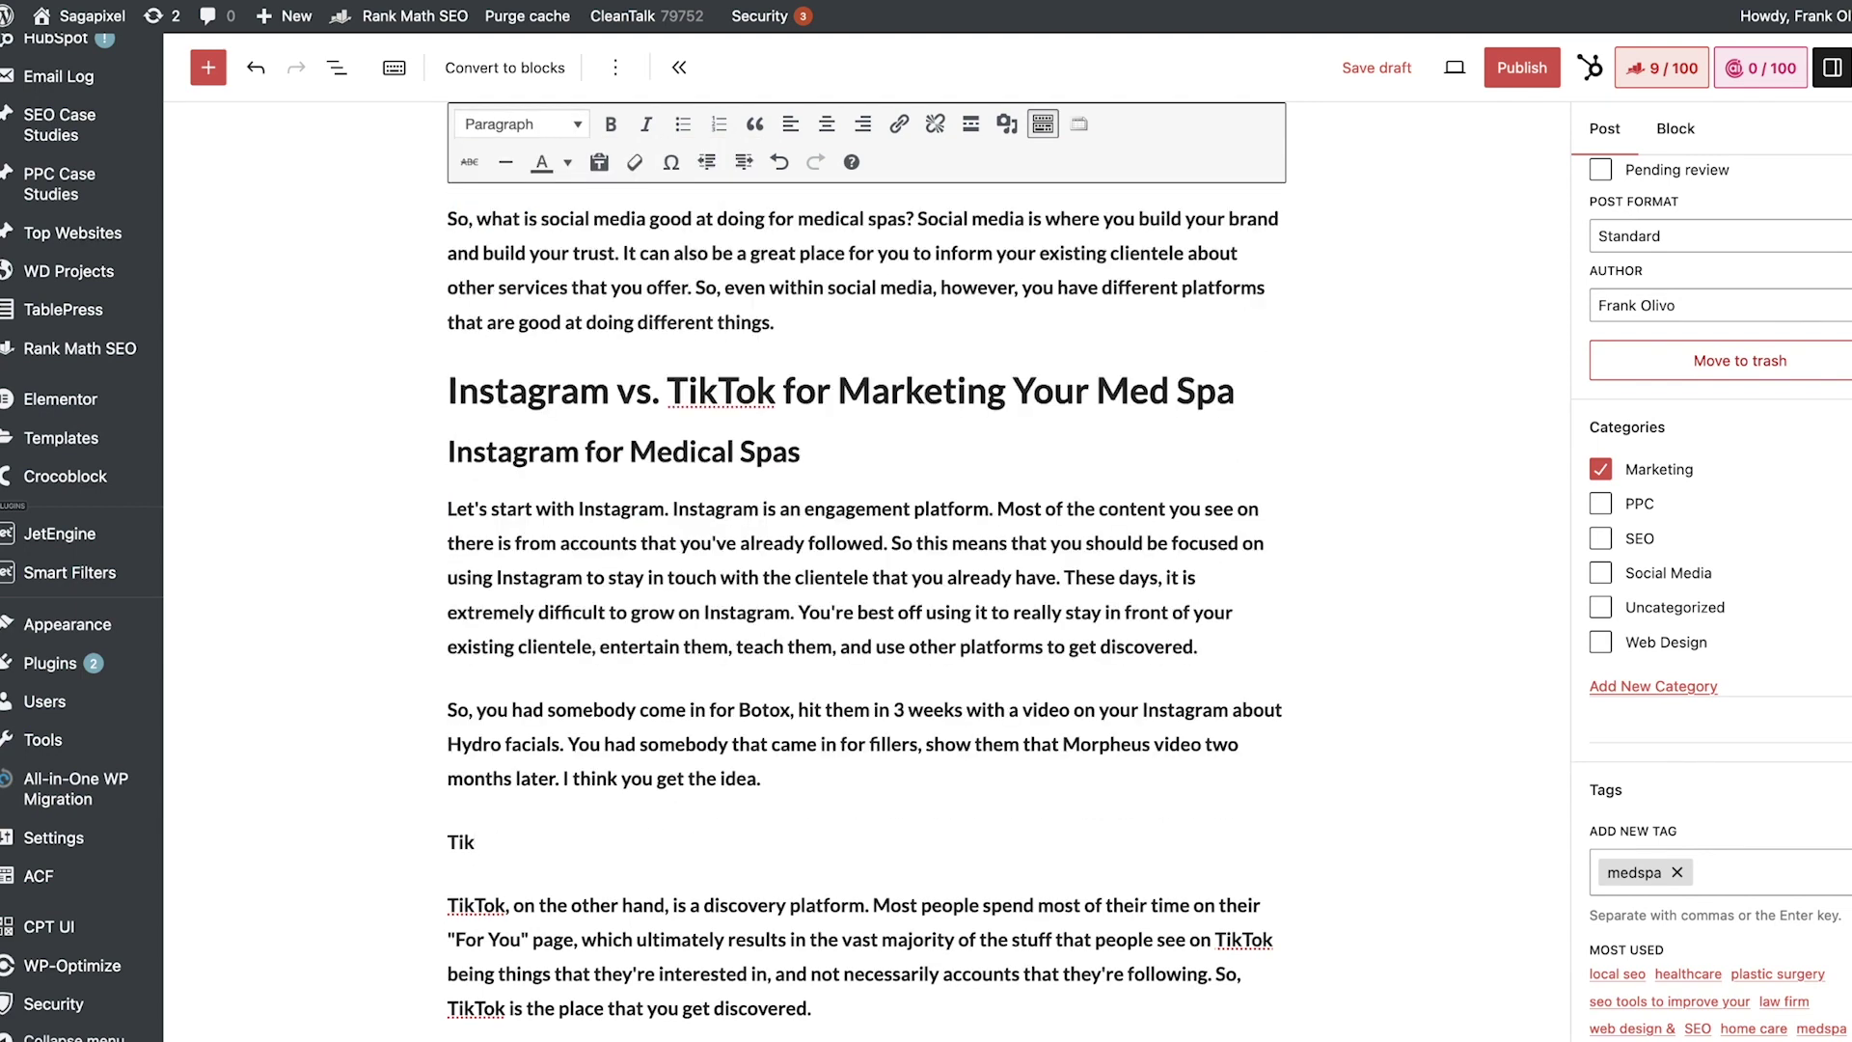
pyautogui.write('Tok')
pyautogui.moveTo(584, 450); pyautogui.dragTo(802, 451)
pyautogui.write('Is Where You Eng')
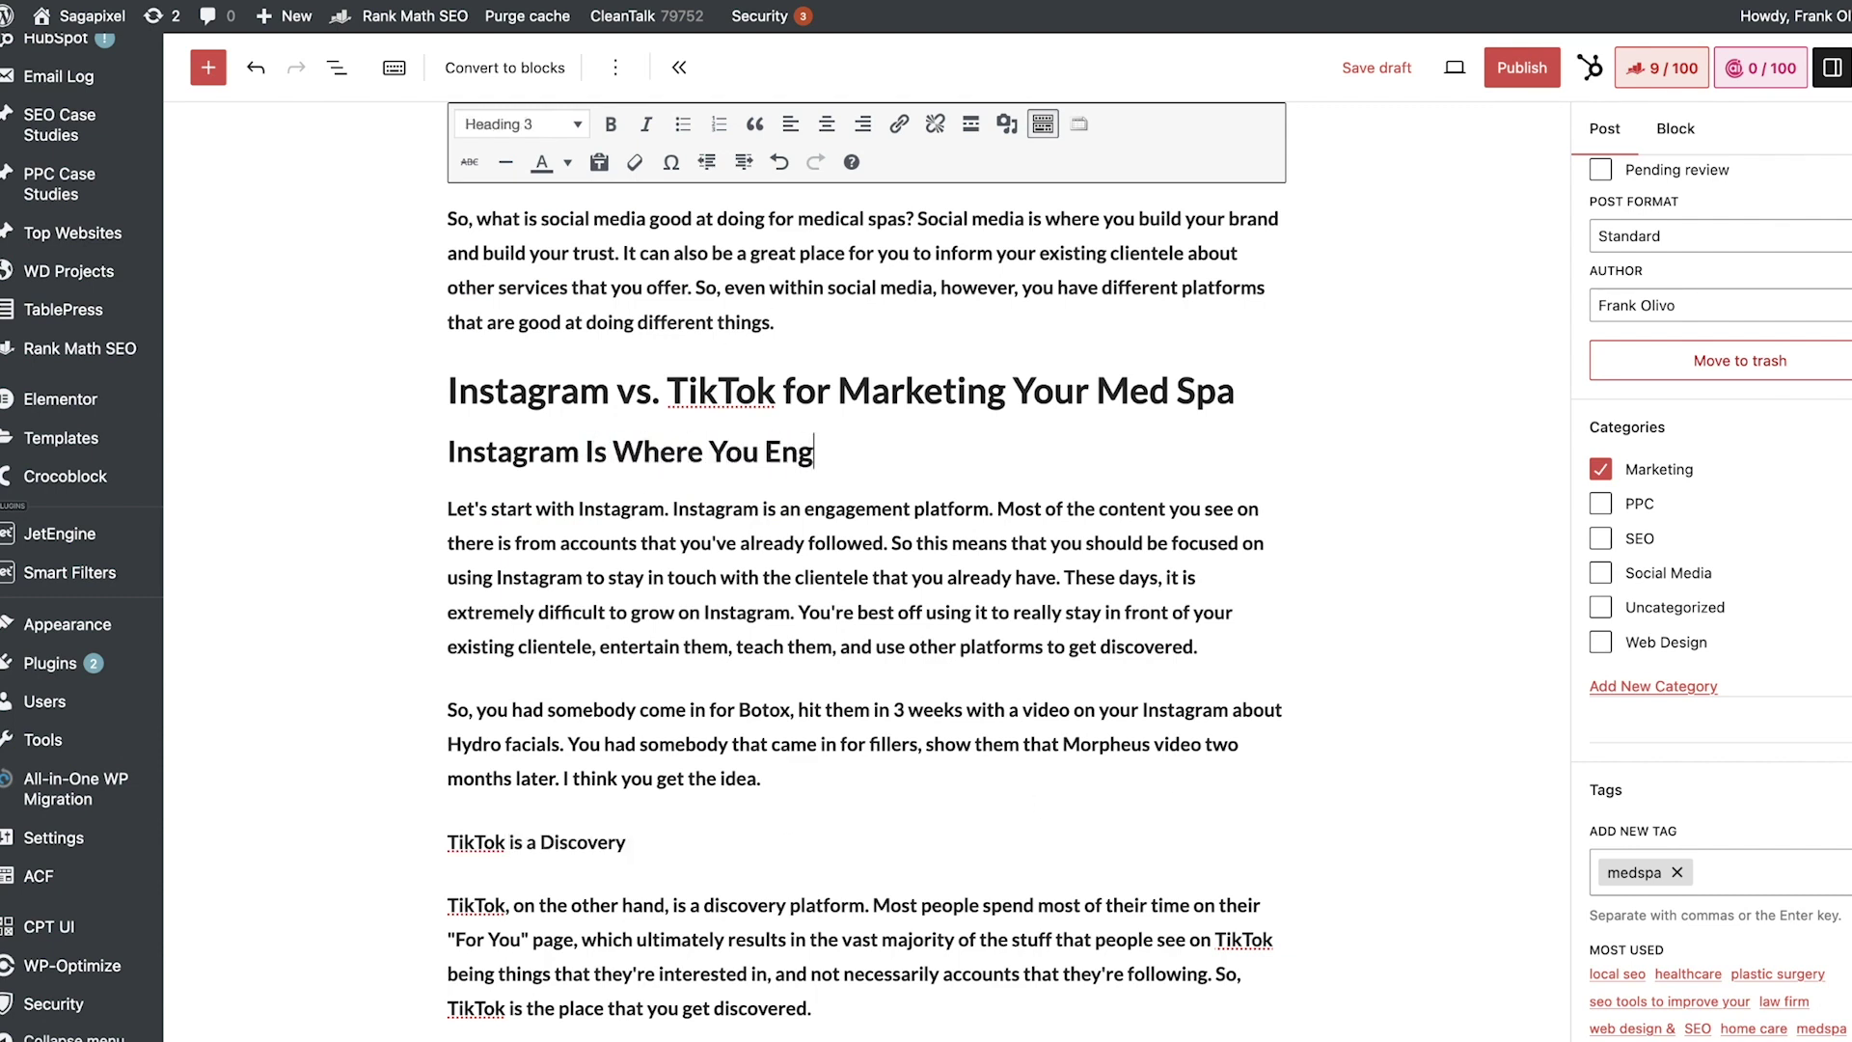
pyautogui.write('age With Y')
pyautogui.press('BackSpace')
pyautogui.press('BackSpace')
pyautogui.press('BackSpace')
pyautogui.press('BackSpace')
pyautogui.press('BackSpace')
pyautogui.press('BackSpace')
pyautogui.press('BackSpace')
pyautogui.write('with Your ')
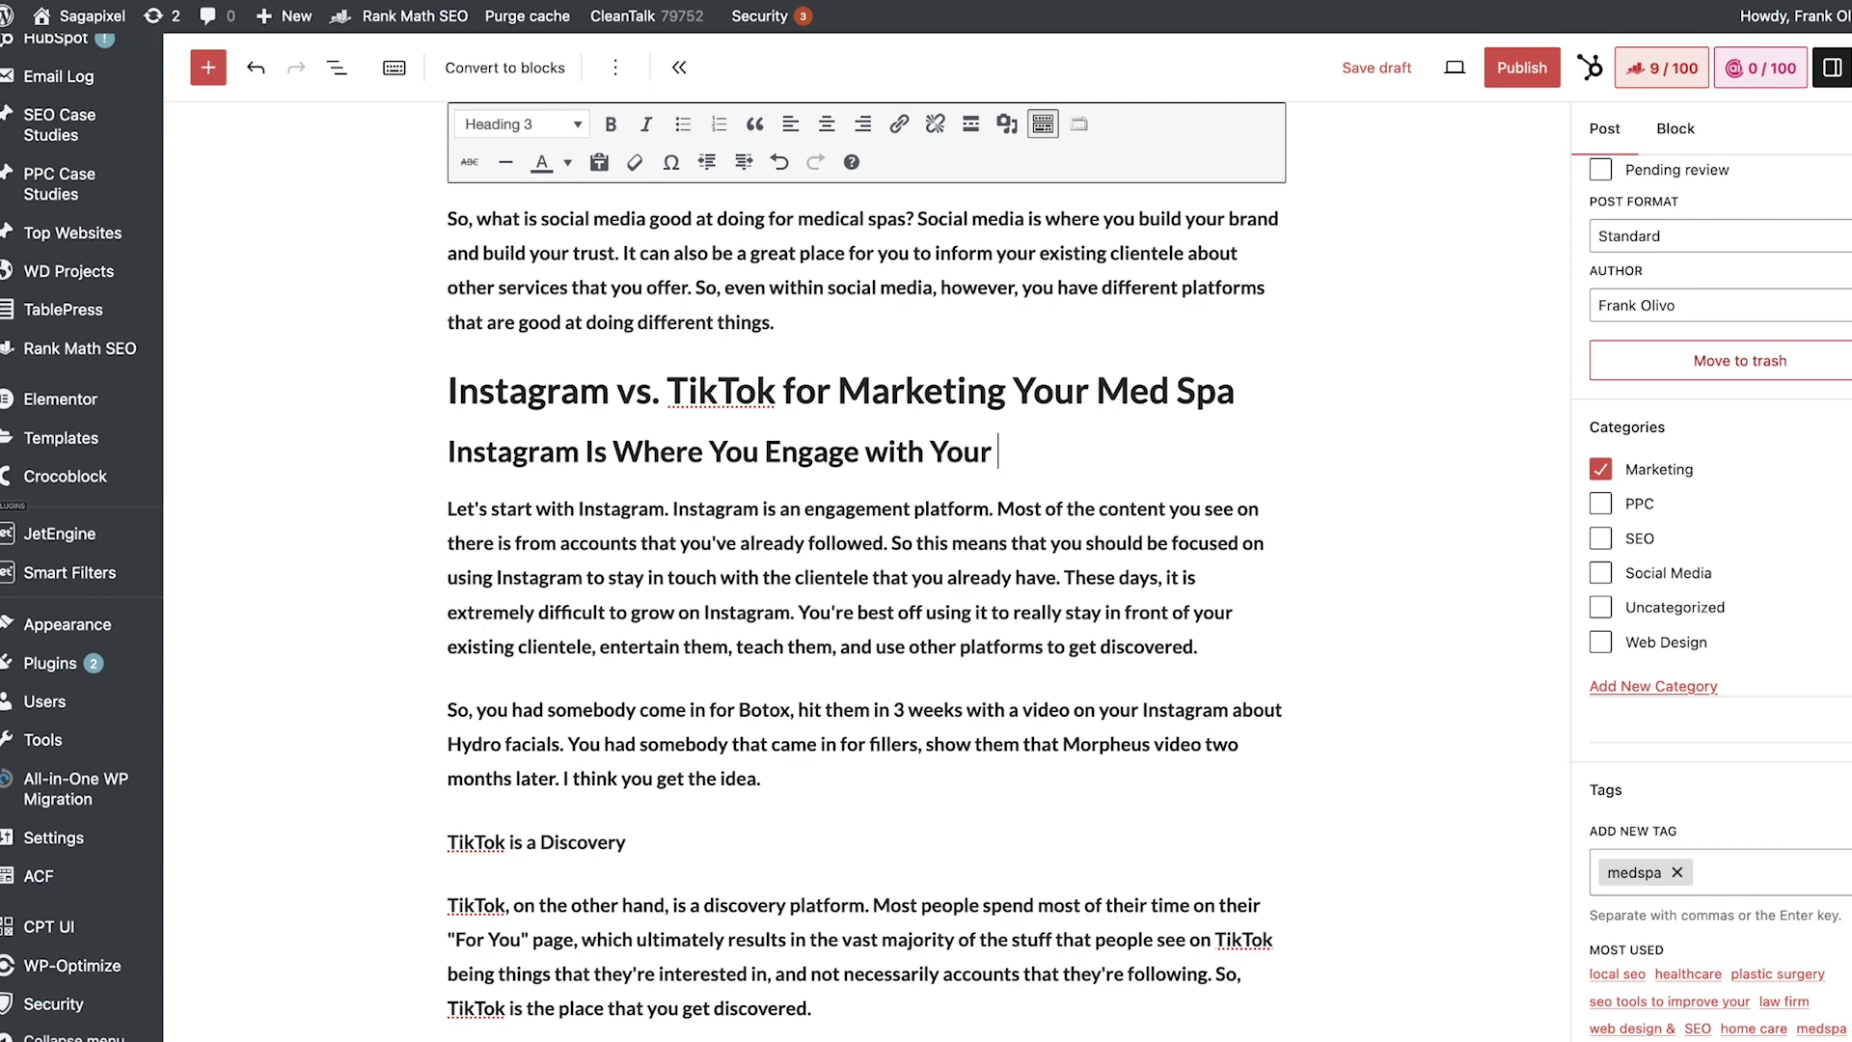
pyautogui.write('Exisiting Clientele')
# - Reword the TikTok line to 'TikTok Is Where You Get Discovered' and make it a Heading 2
pyautogui.click(510, 842)
pyautogui.hotkey('shift', 'End')
pyautogui.press('BackSpace')
pyautogui.write('is Wh')
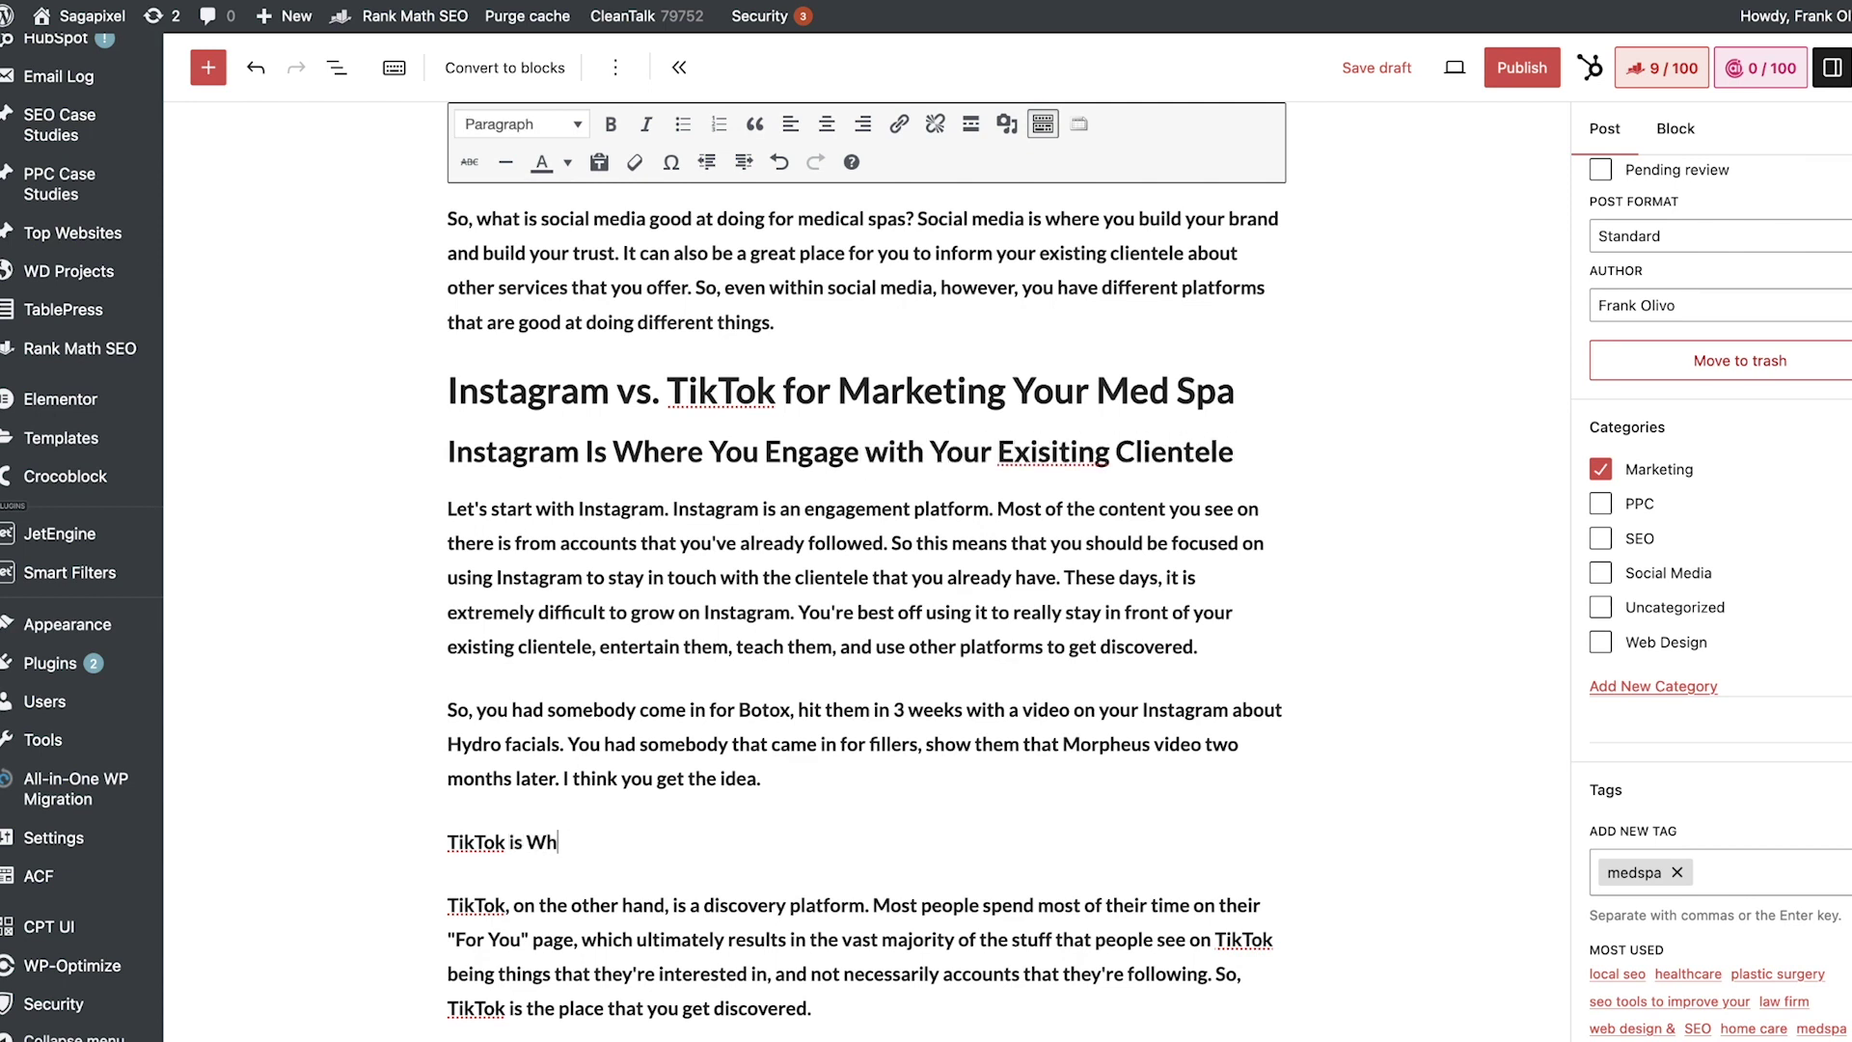
pyautogui.write('ere You Get Discovered')
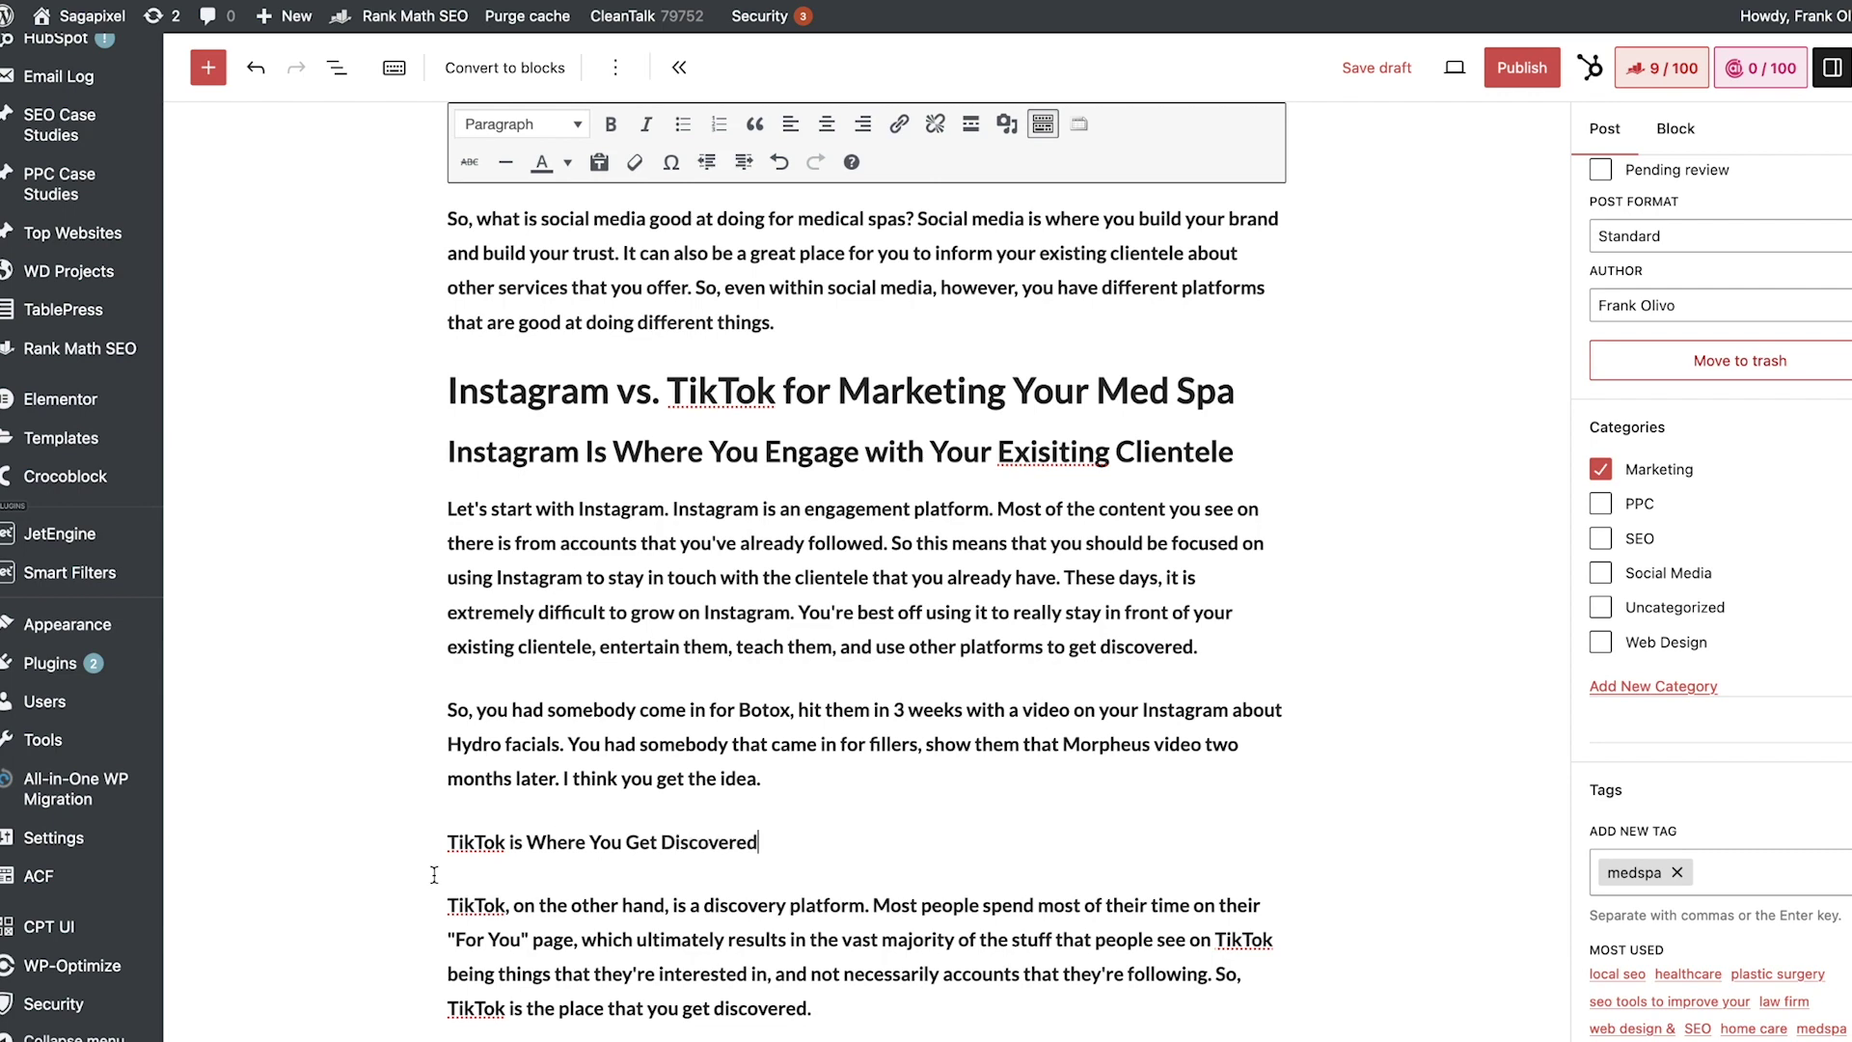
pyautogui.doubleClick(529, 842)
pyautogui.write('Is')
pyautogui.tripleClick(662, 845)
pyautogui.click(576, 126)
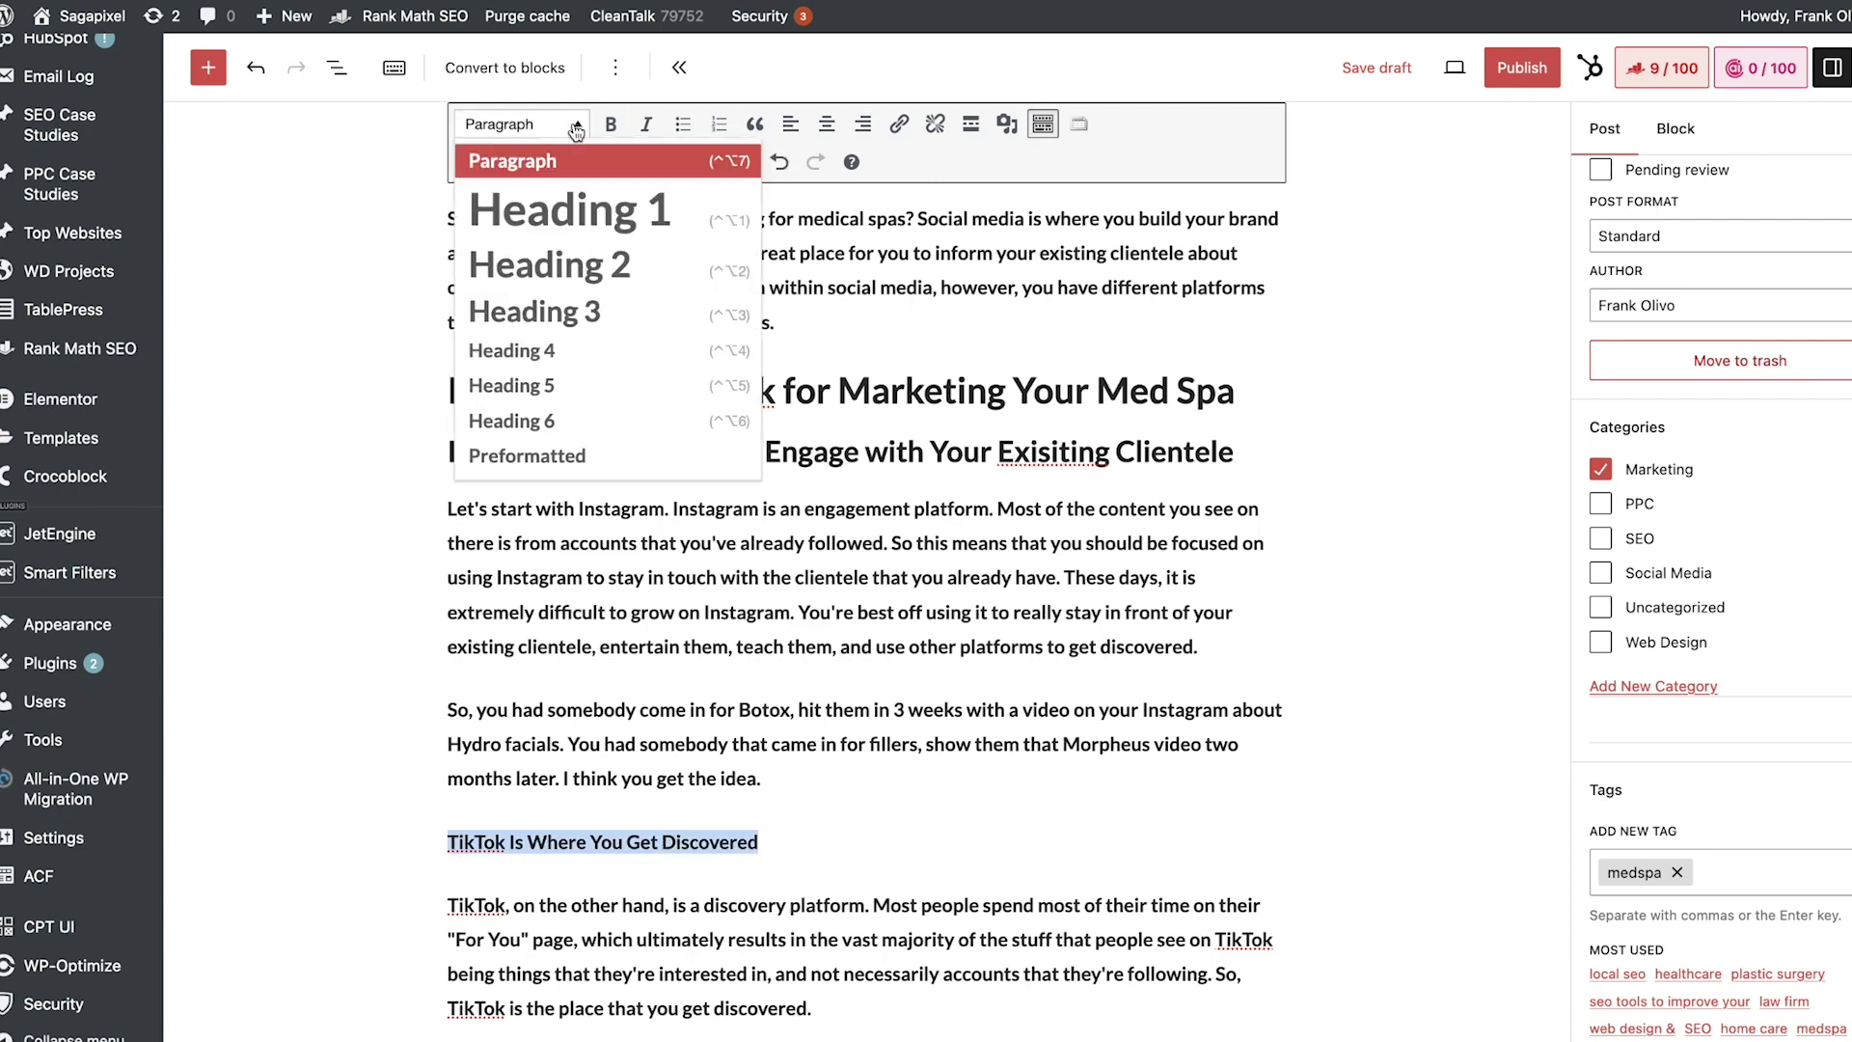
pyautogui.click(550, 264)
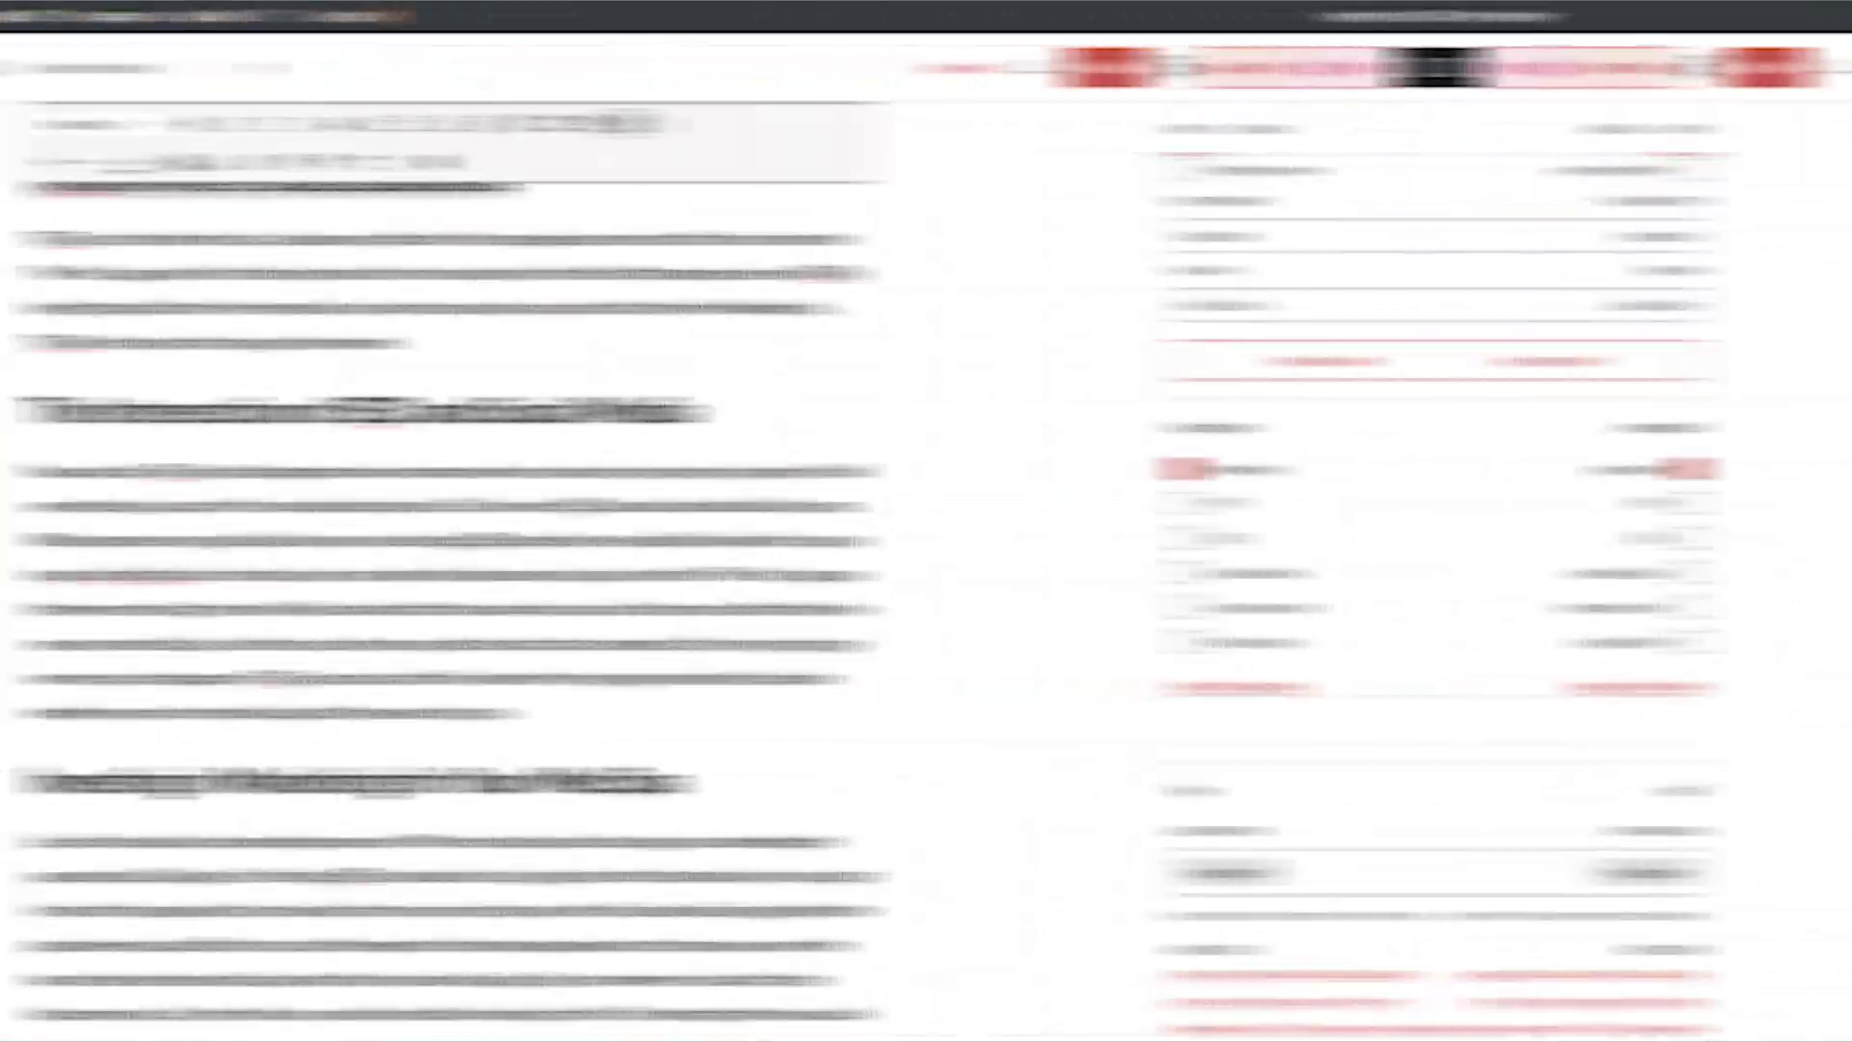
# - Split the paragraph after 'journey?', before 'This is where SEO' and before 'In either case,'
pyautogui.scroll(-3, 690, 813)
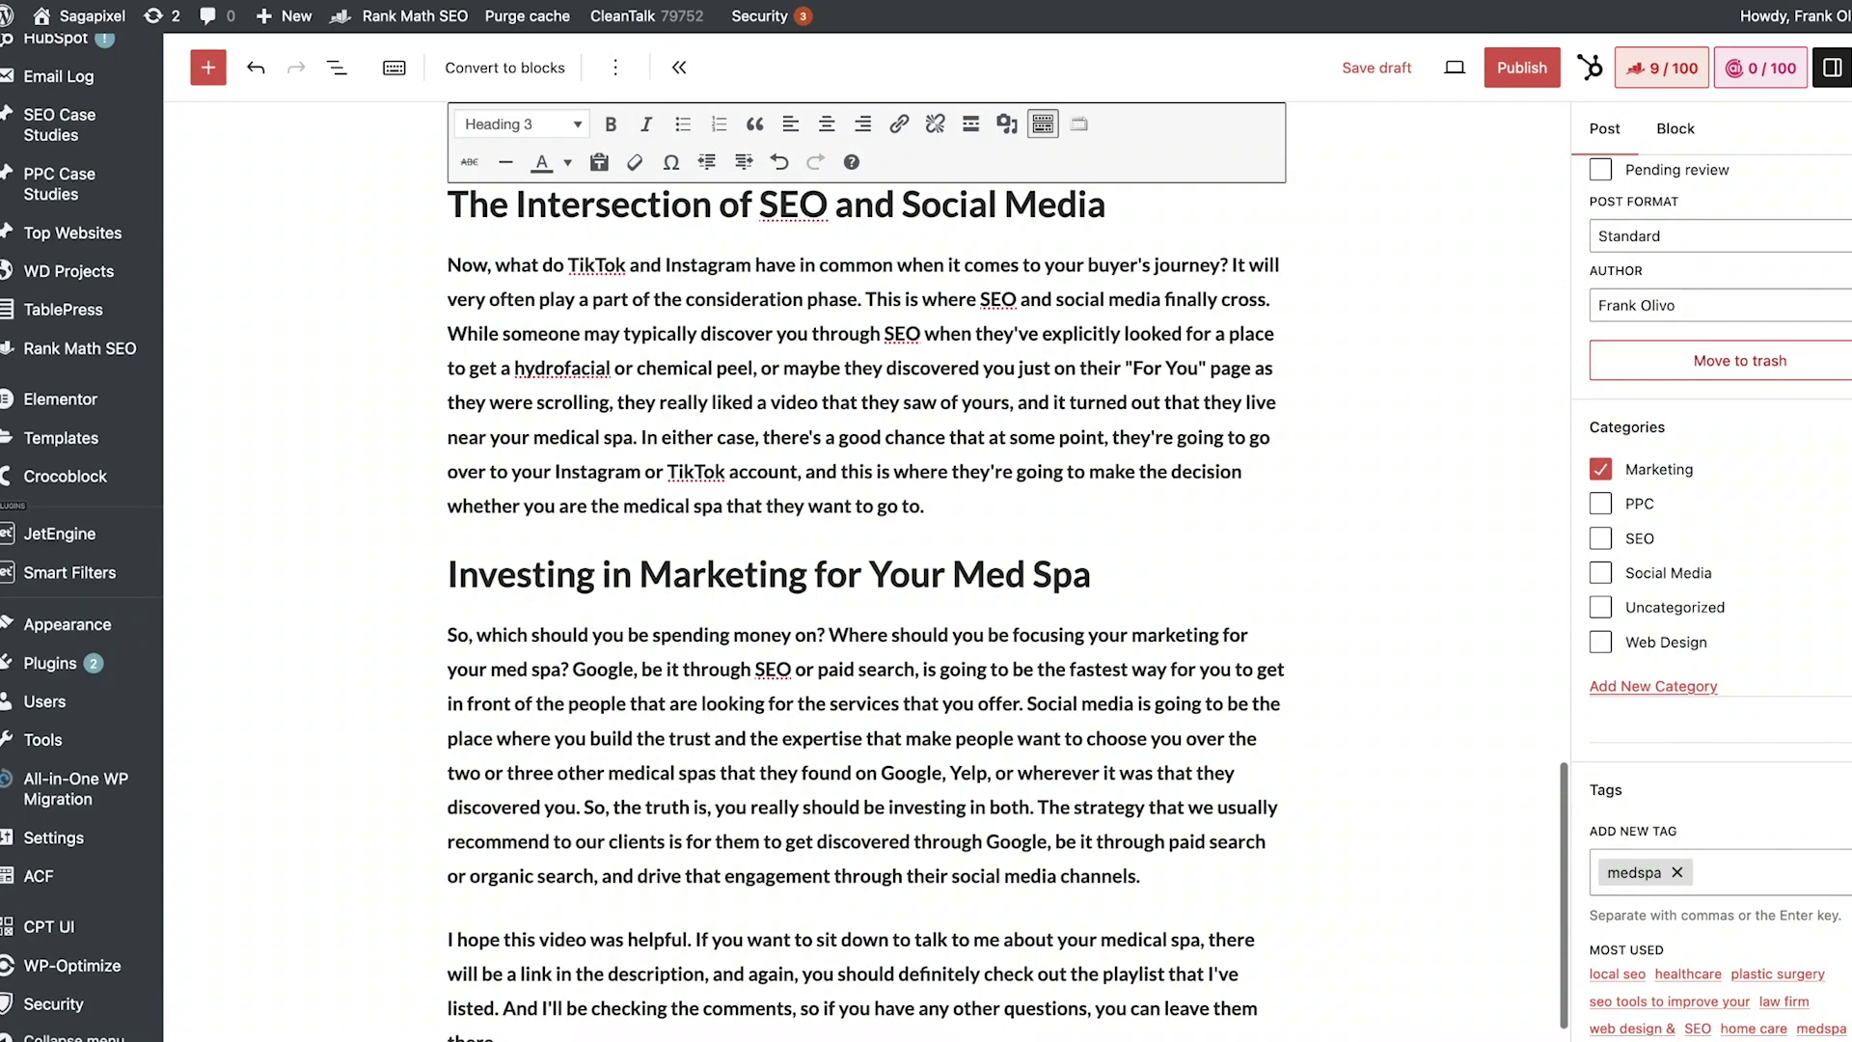
pyautogui.click(1231, 266)
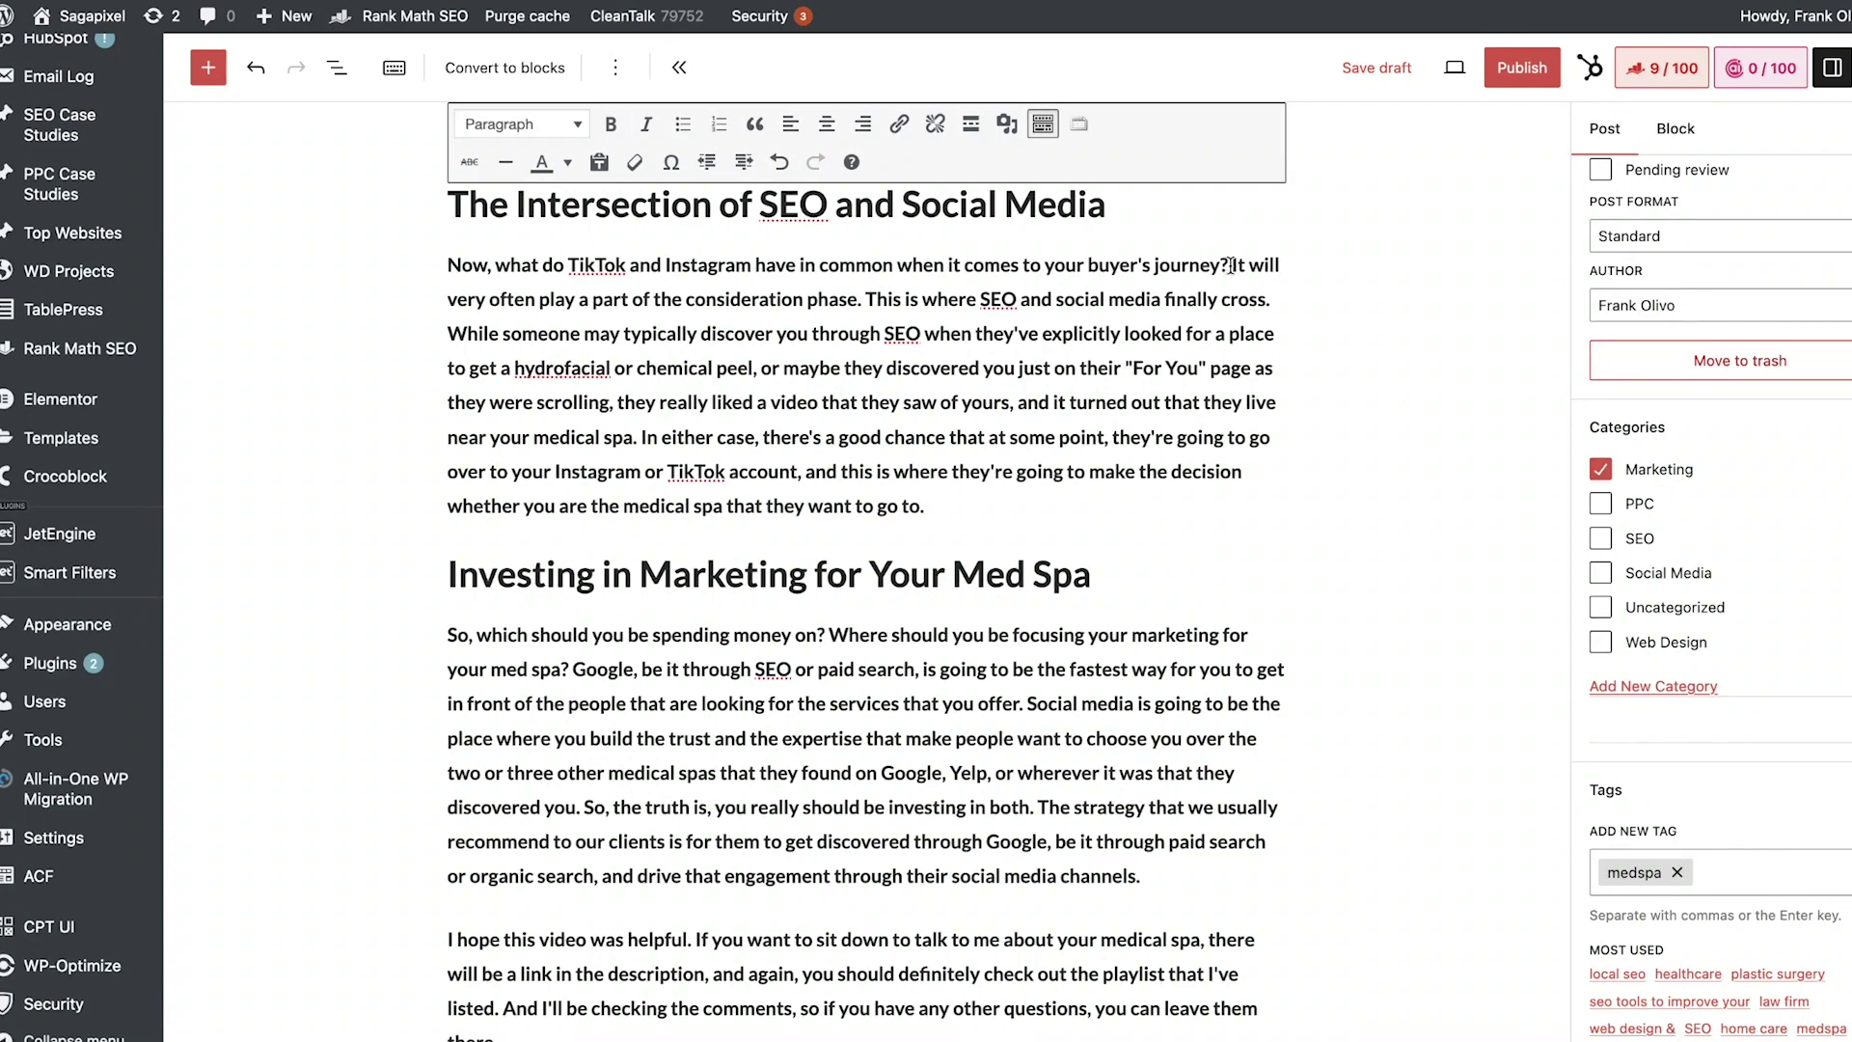
pyautogui.press('Return')
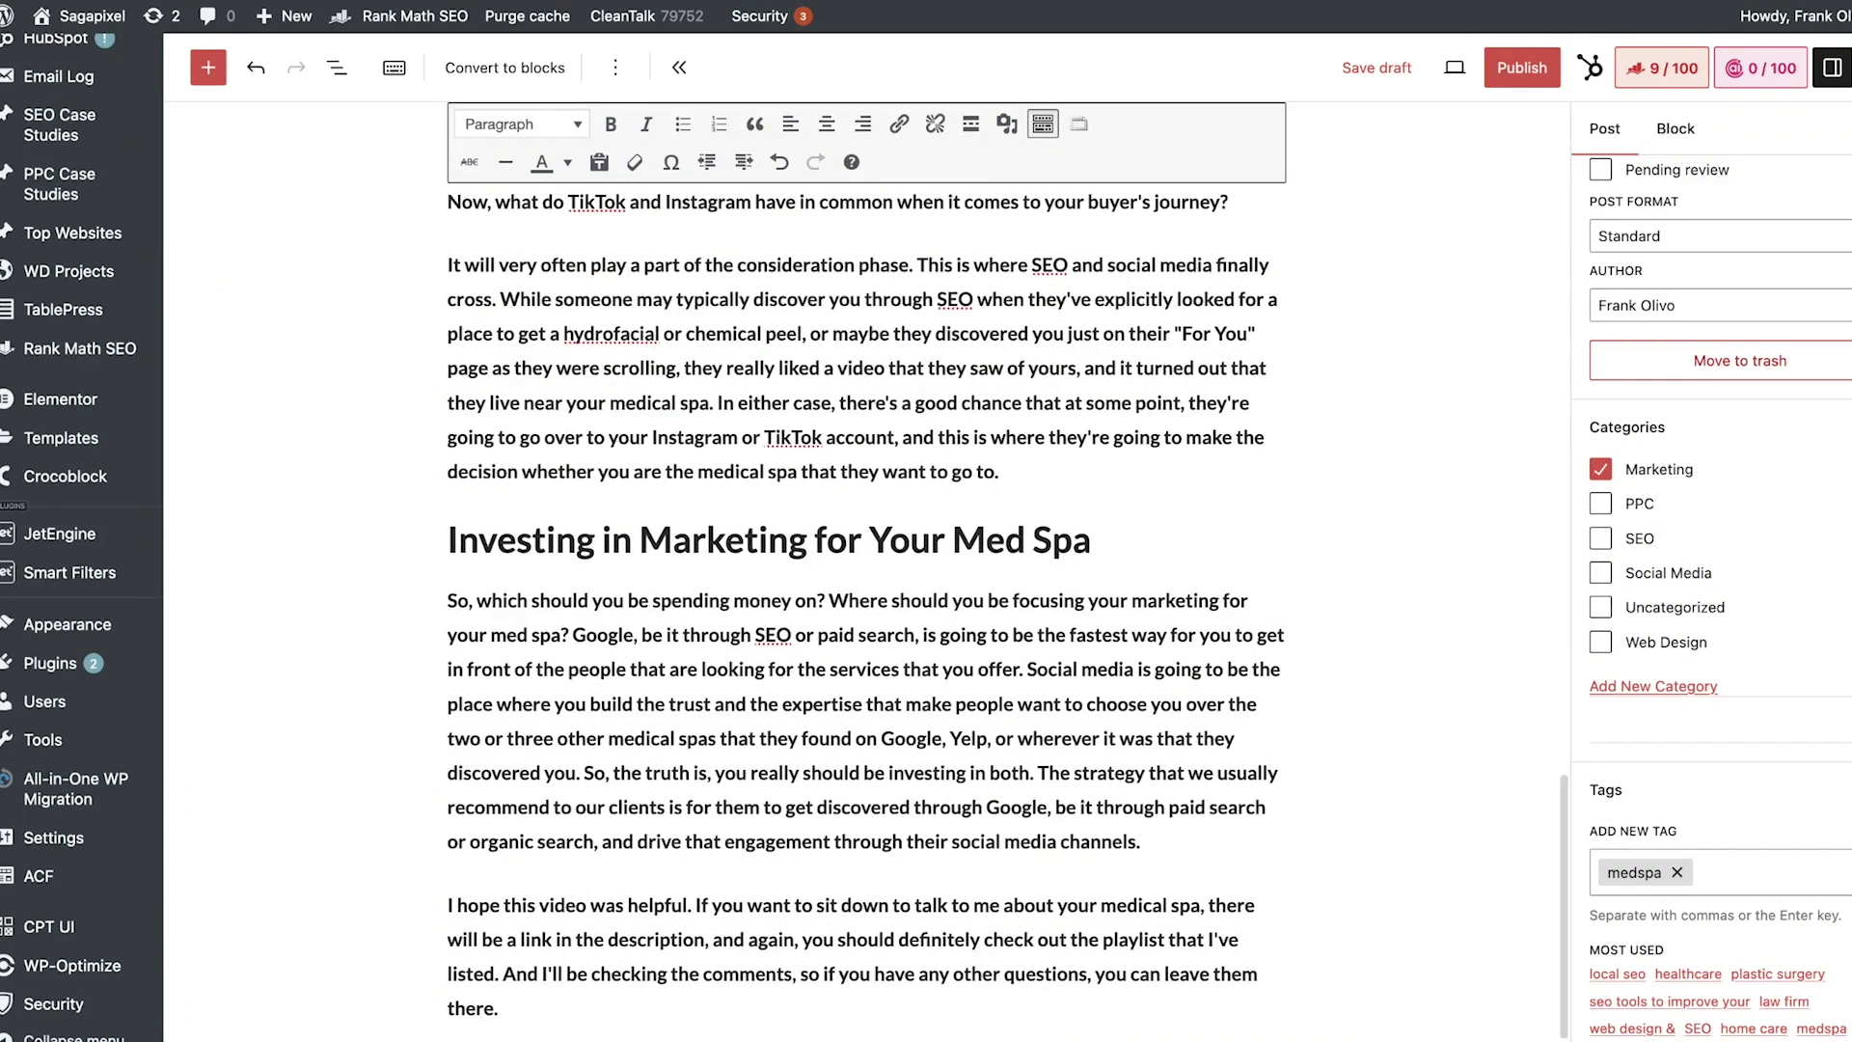
pyautogui.click(918, 266)
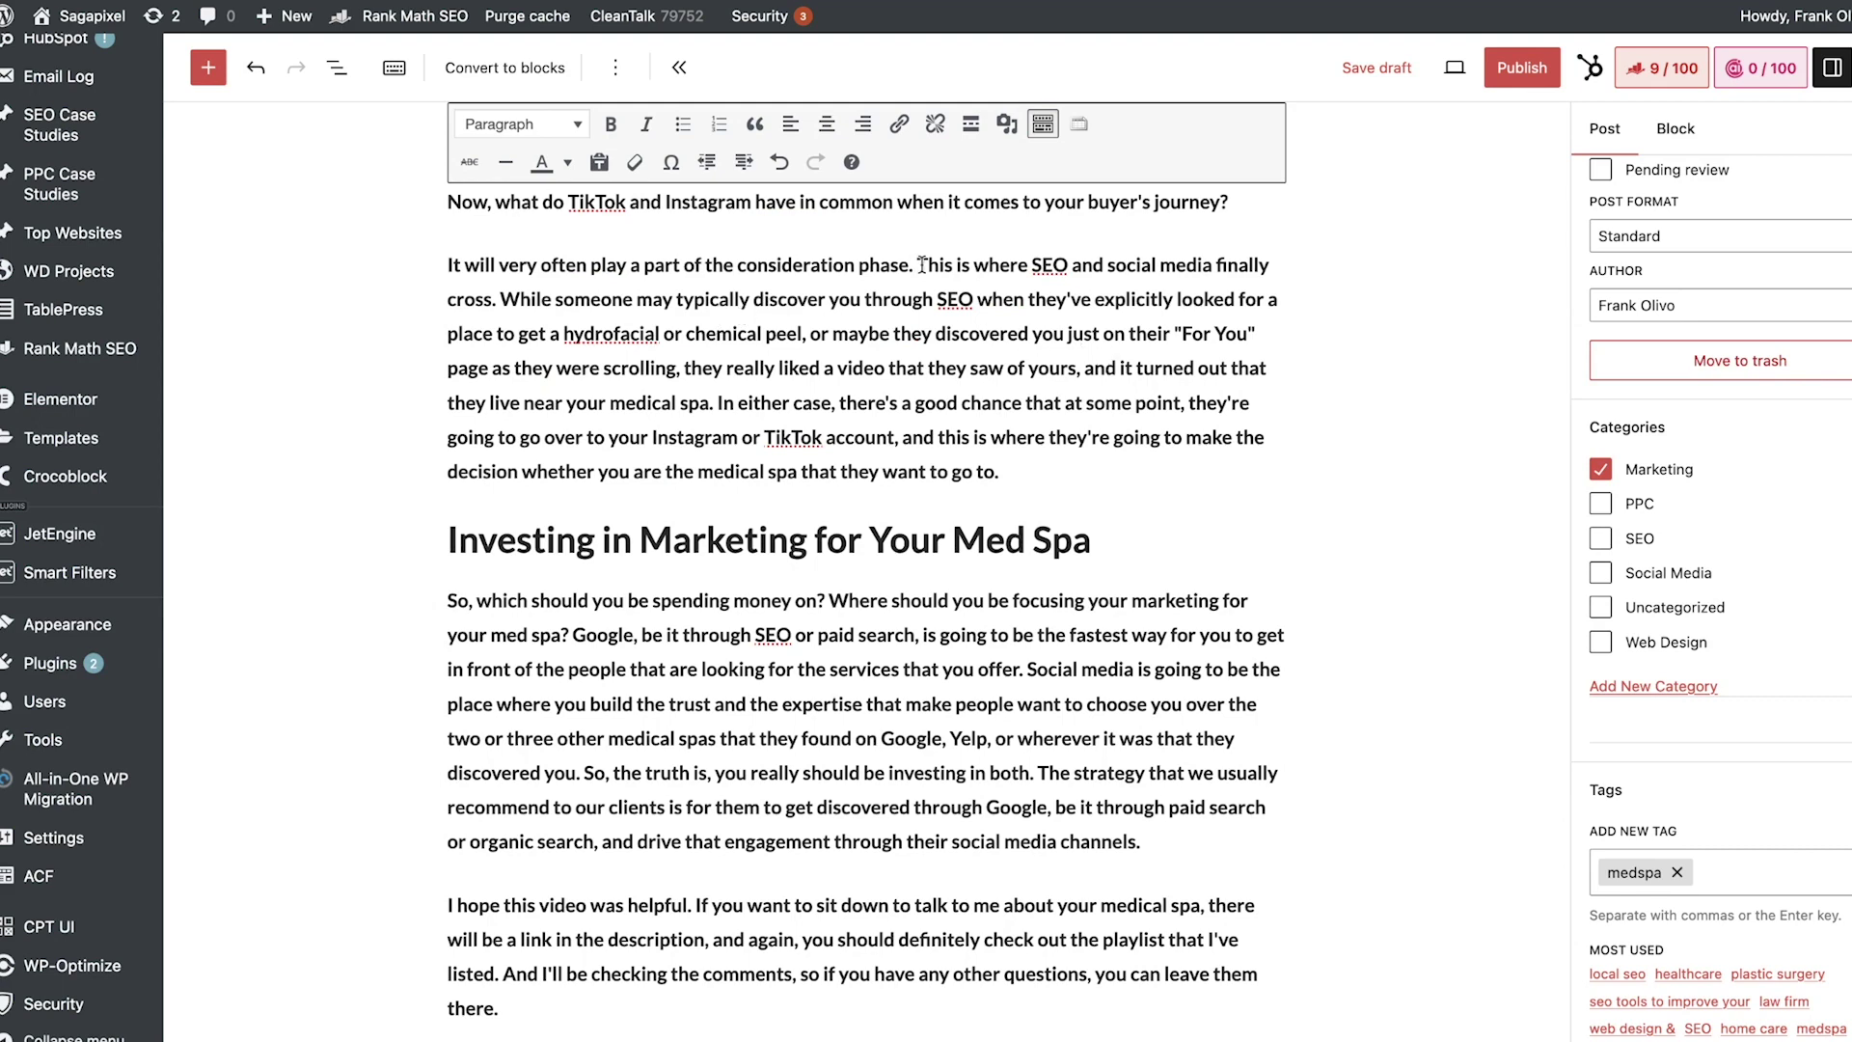
pyautogui.press('Return')
pyautogui.click(1149, 369)
pyautogui.press('Return')
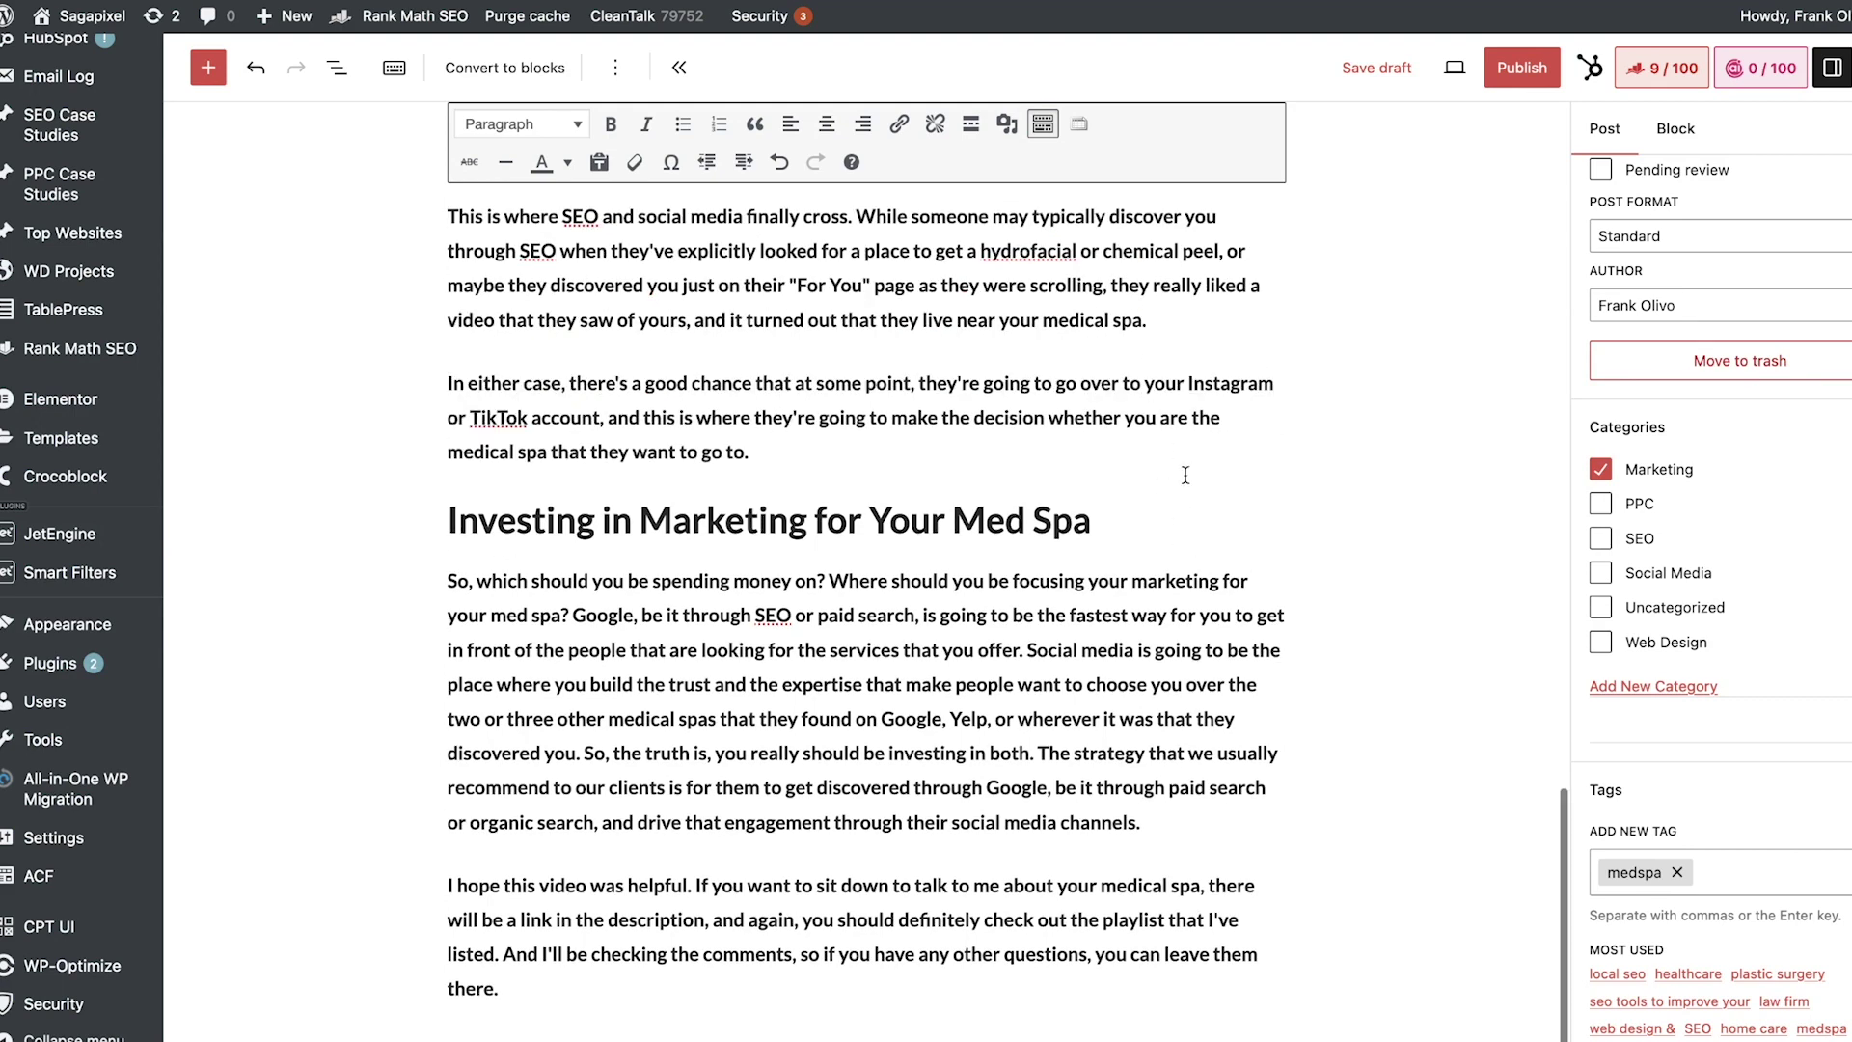
pyautogui.scroll(3, 1186, 475)
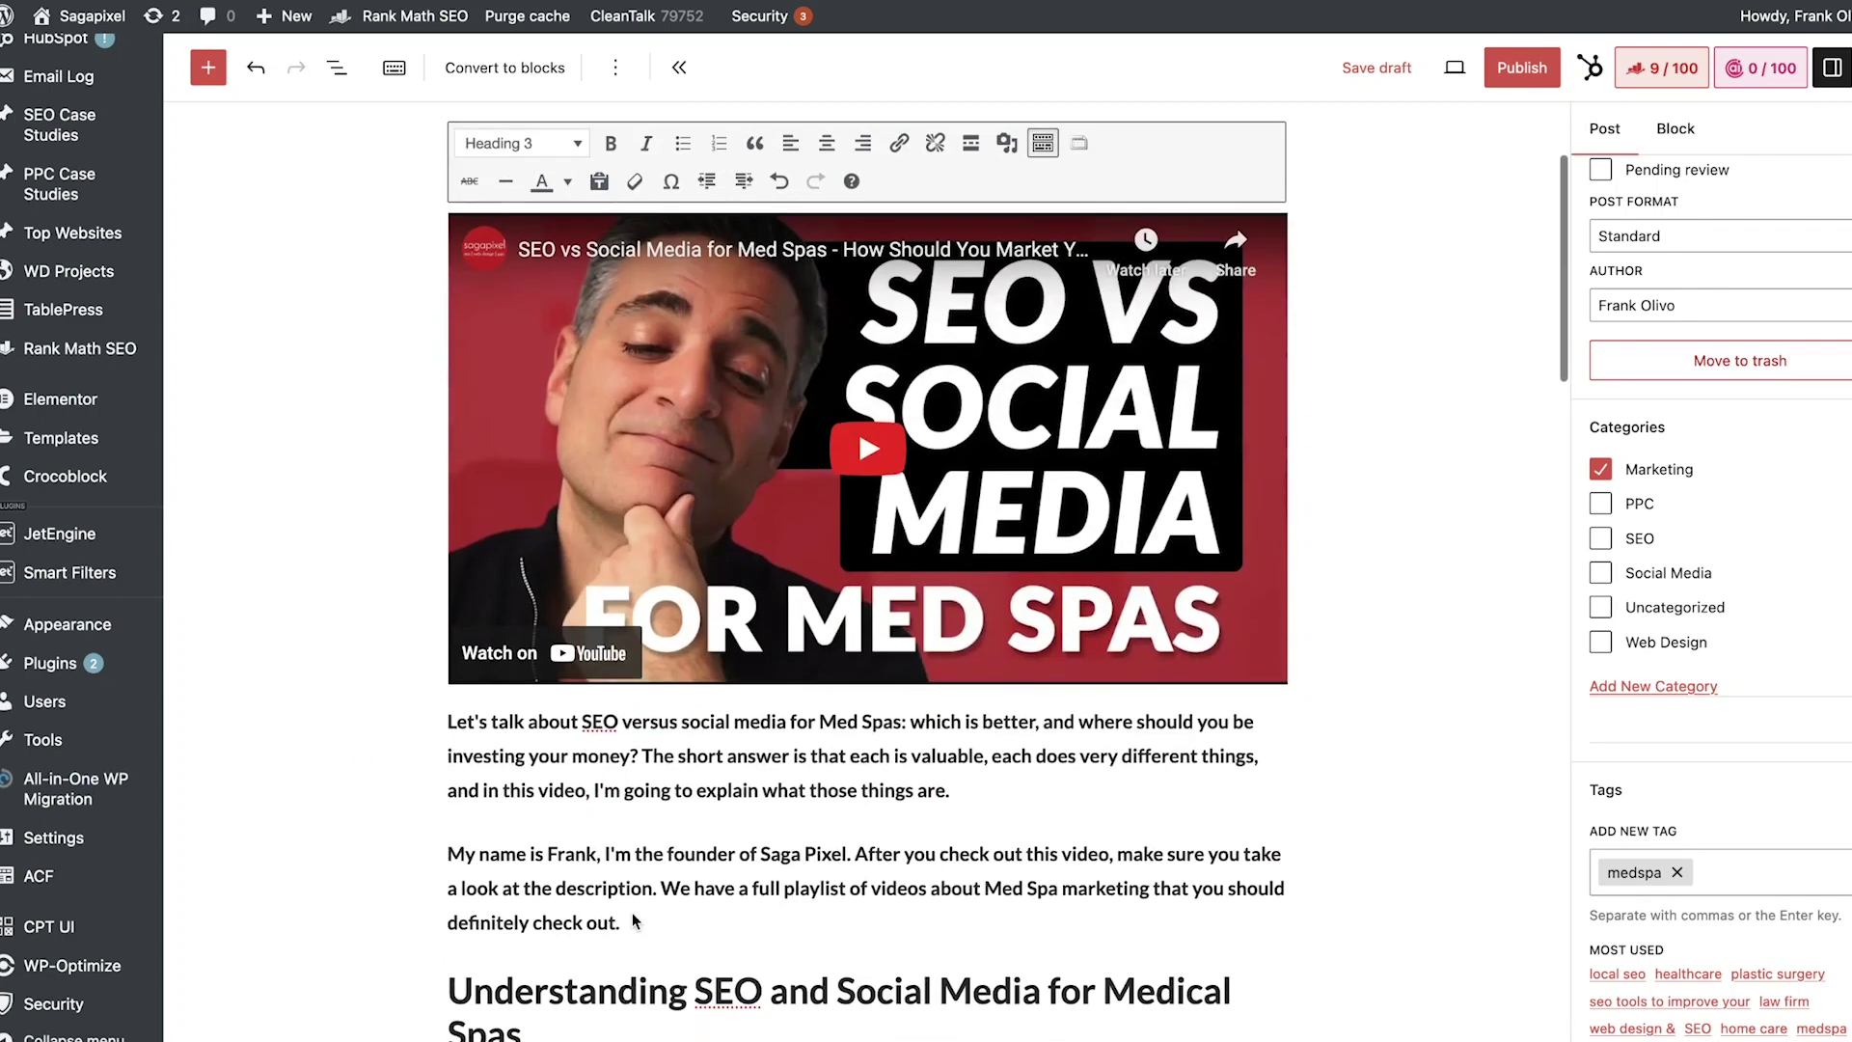
# - Search 'seo for medical' and link 'SEO for medical spas' to the Medical Spa SEO playbook post
pyautogui.scroll(-2, 638, 922)
pyautogui.scroll(-3, 658, 794)
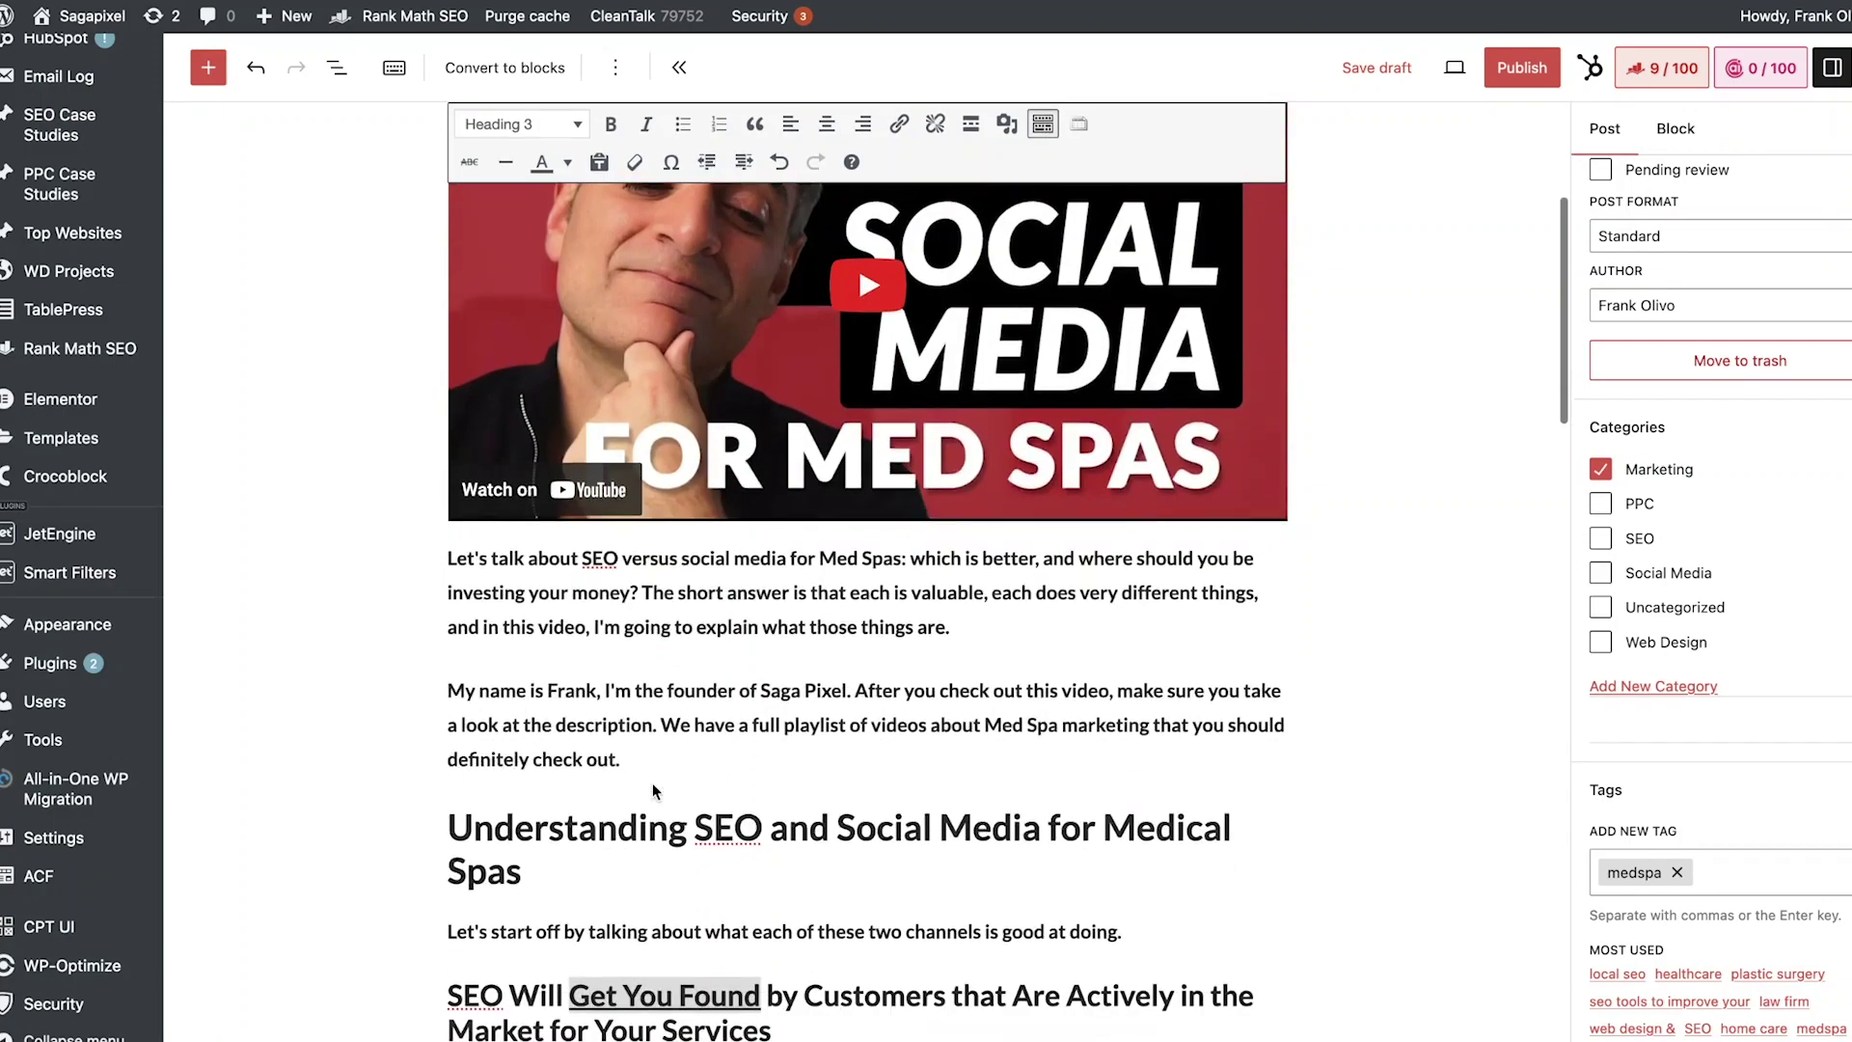
pyautogui.scroll(-2, 667, 745)
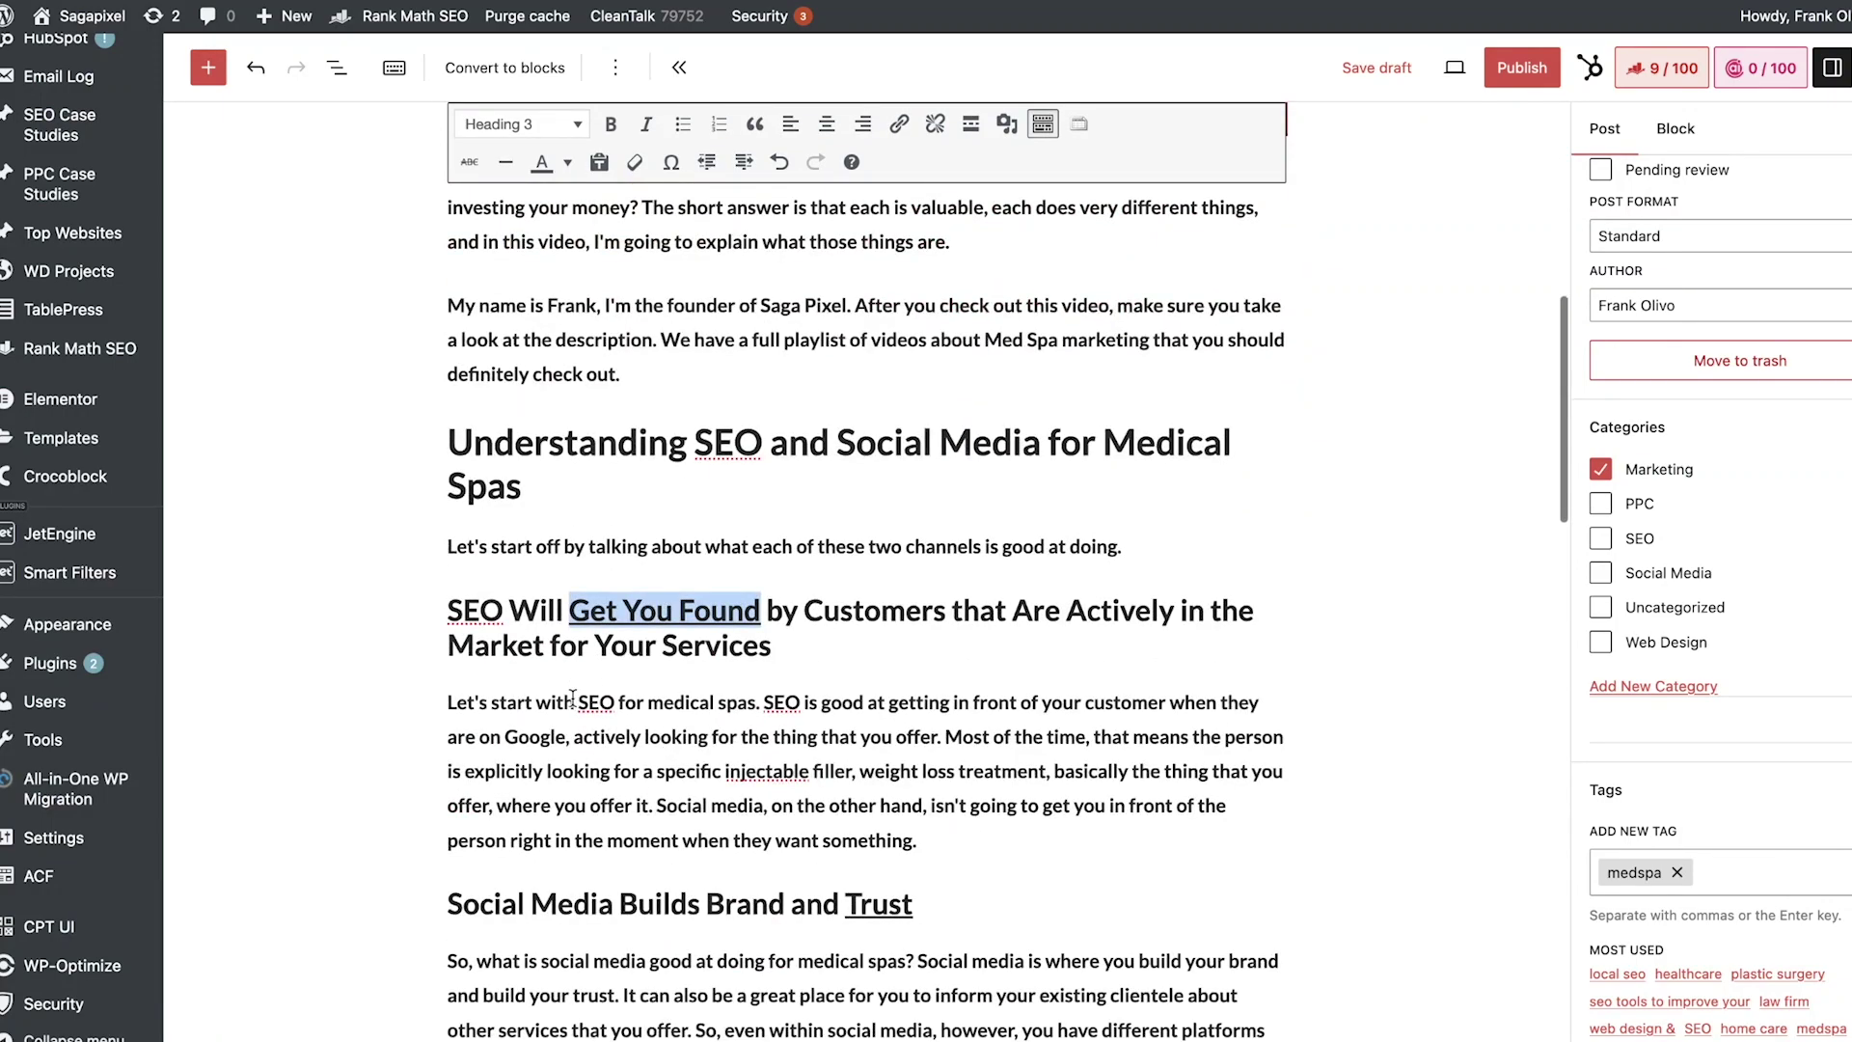
pyautogui.moveTo(577, 703); pyautogui.dragTo(750, 703)
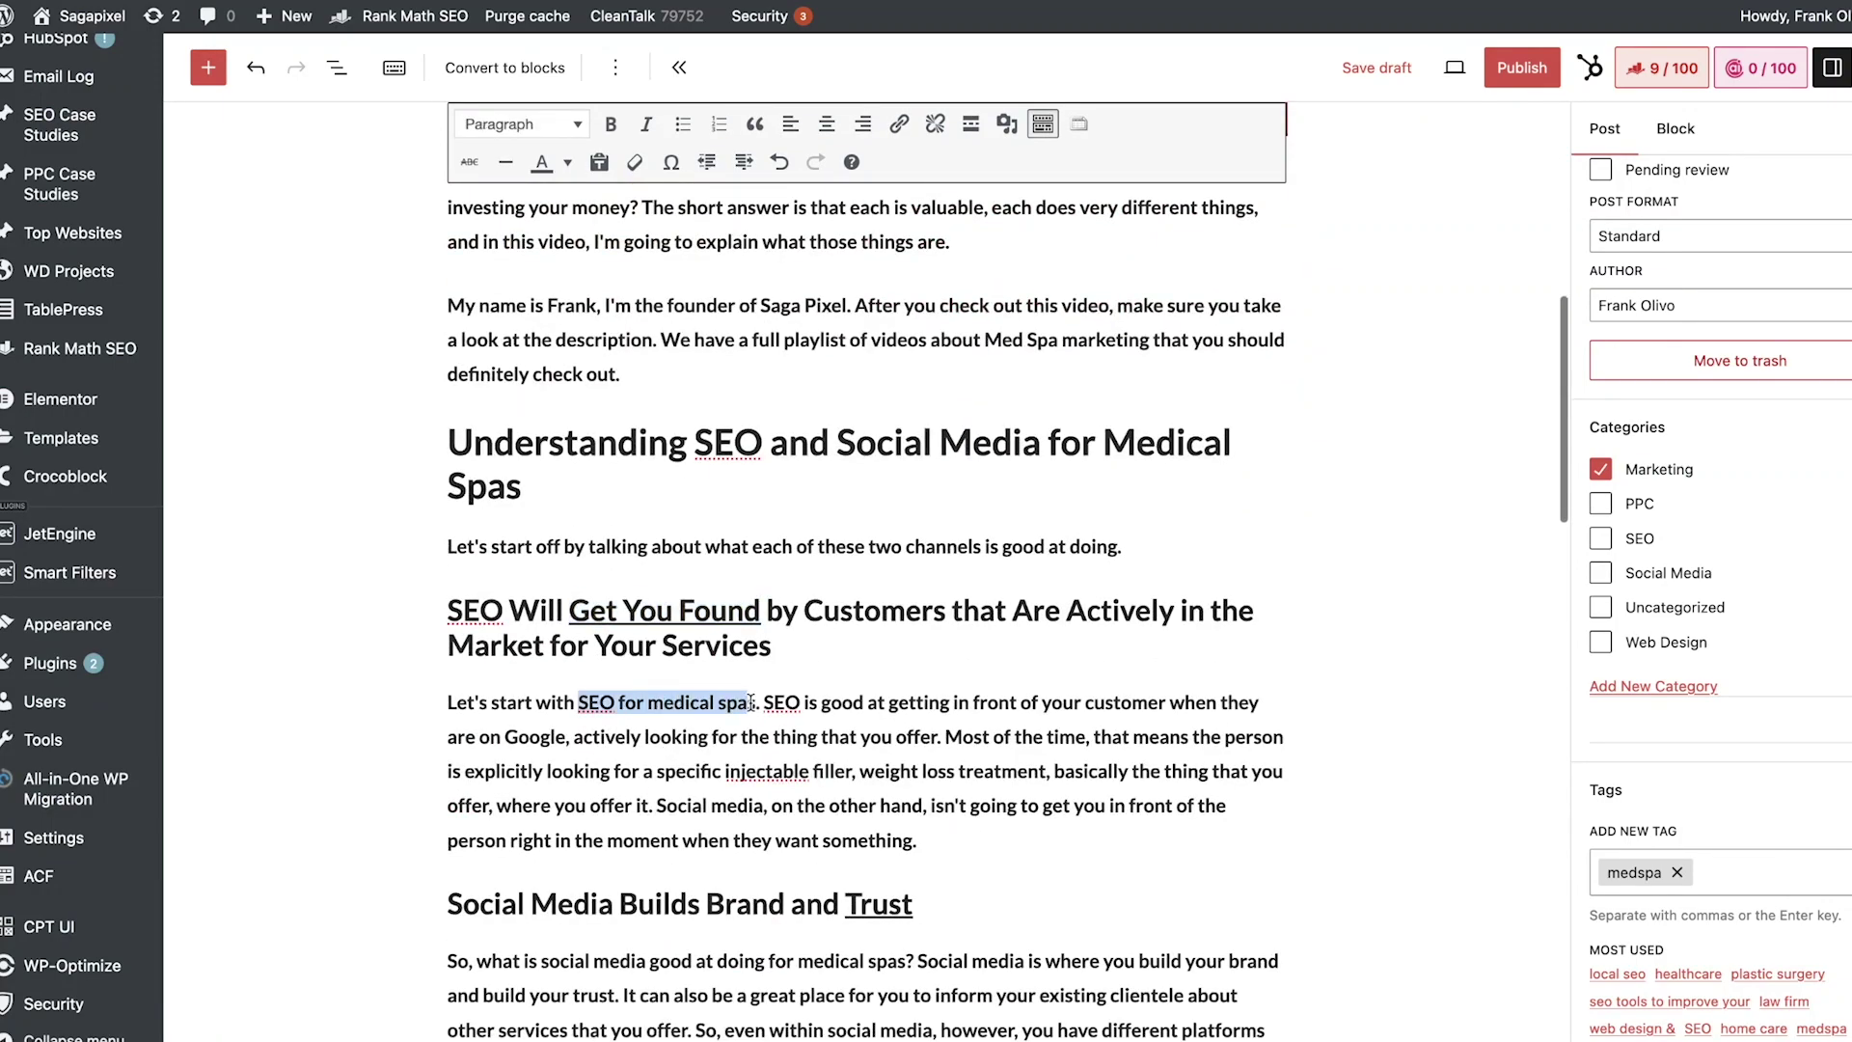
pyautogui.click(898, 126)
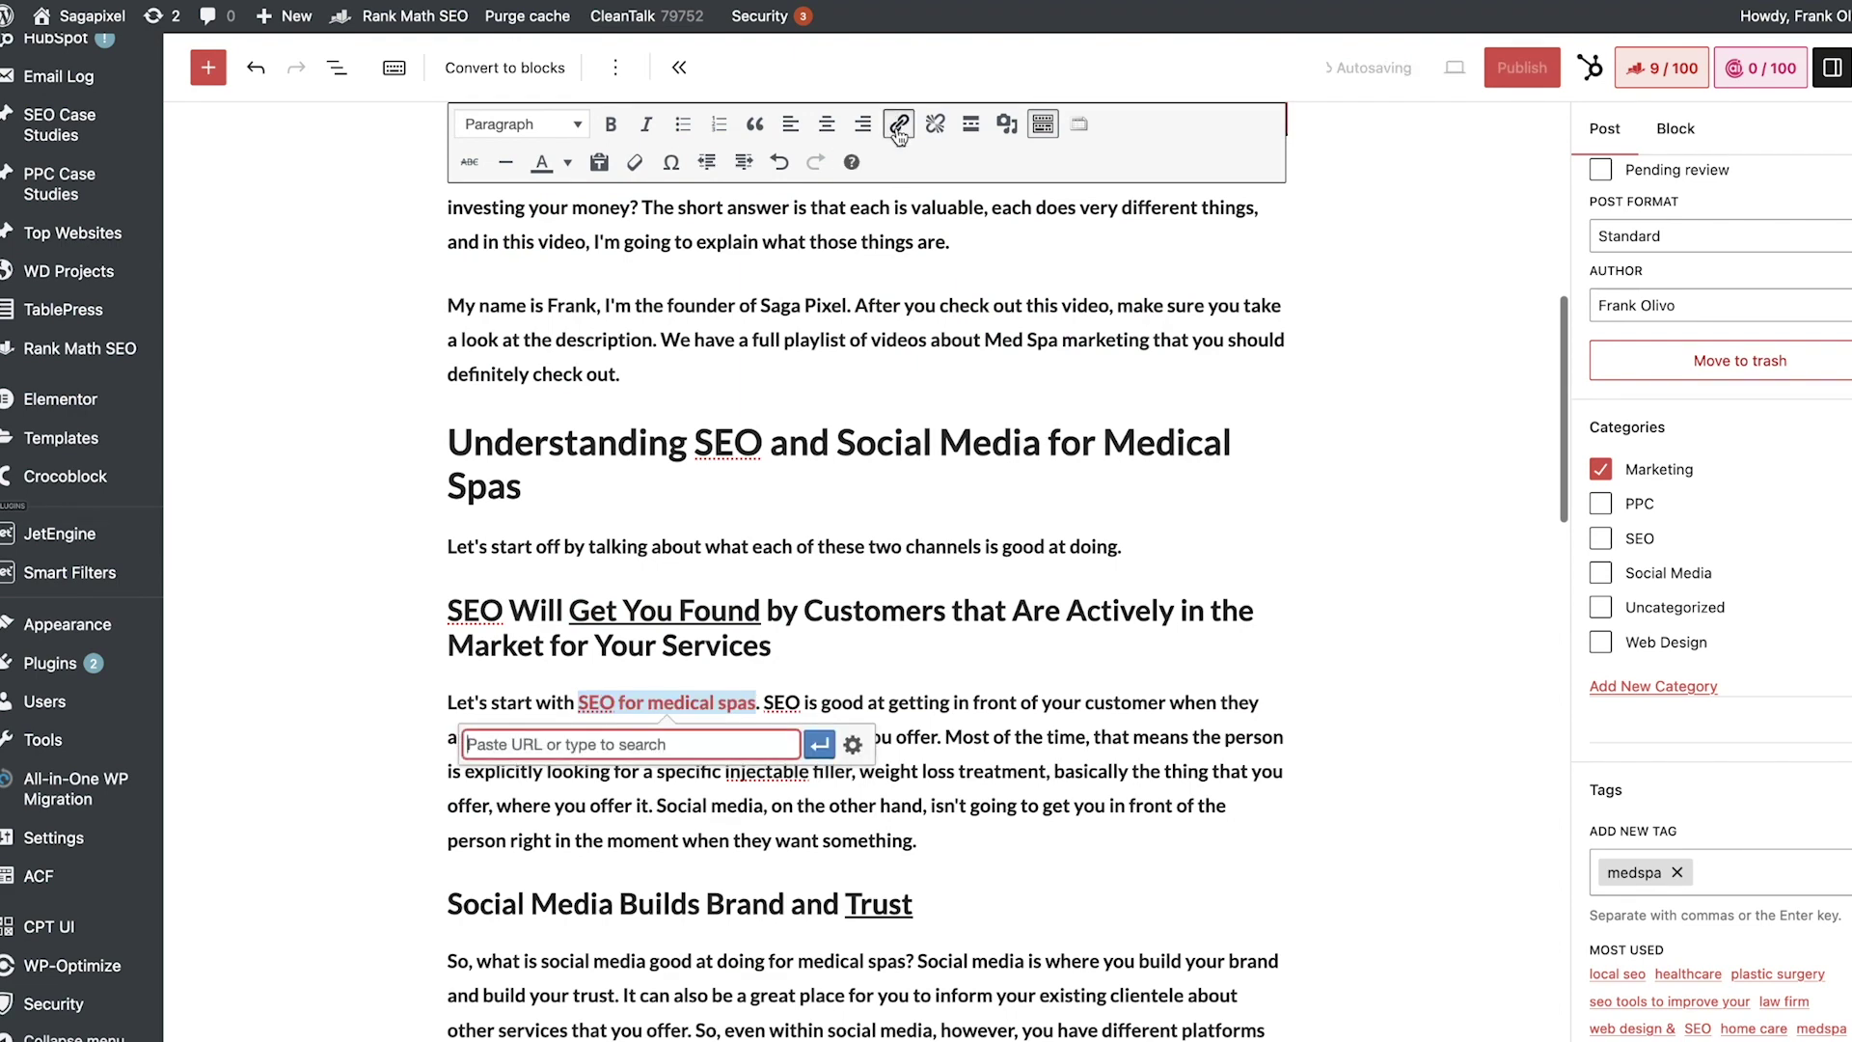
pyautogui.write('seo for')
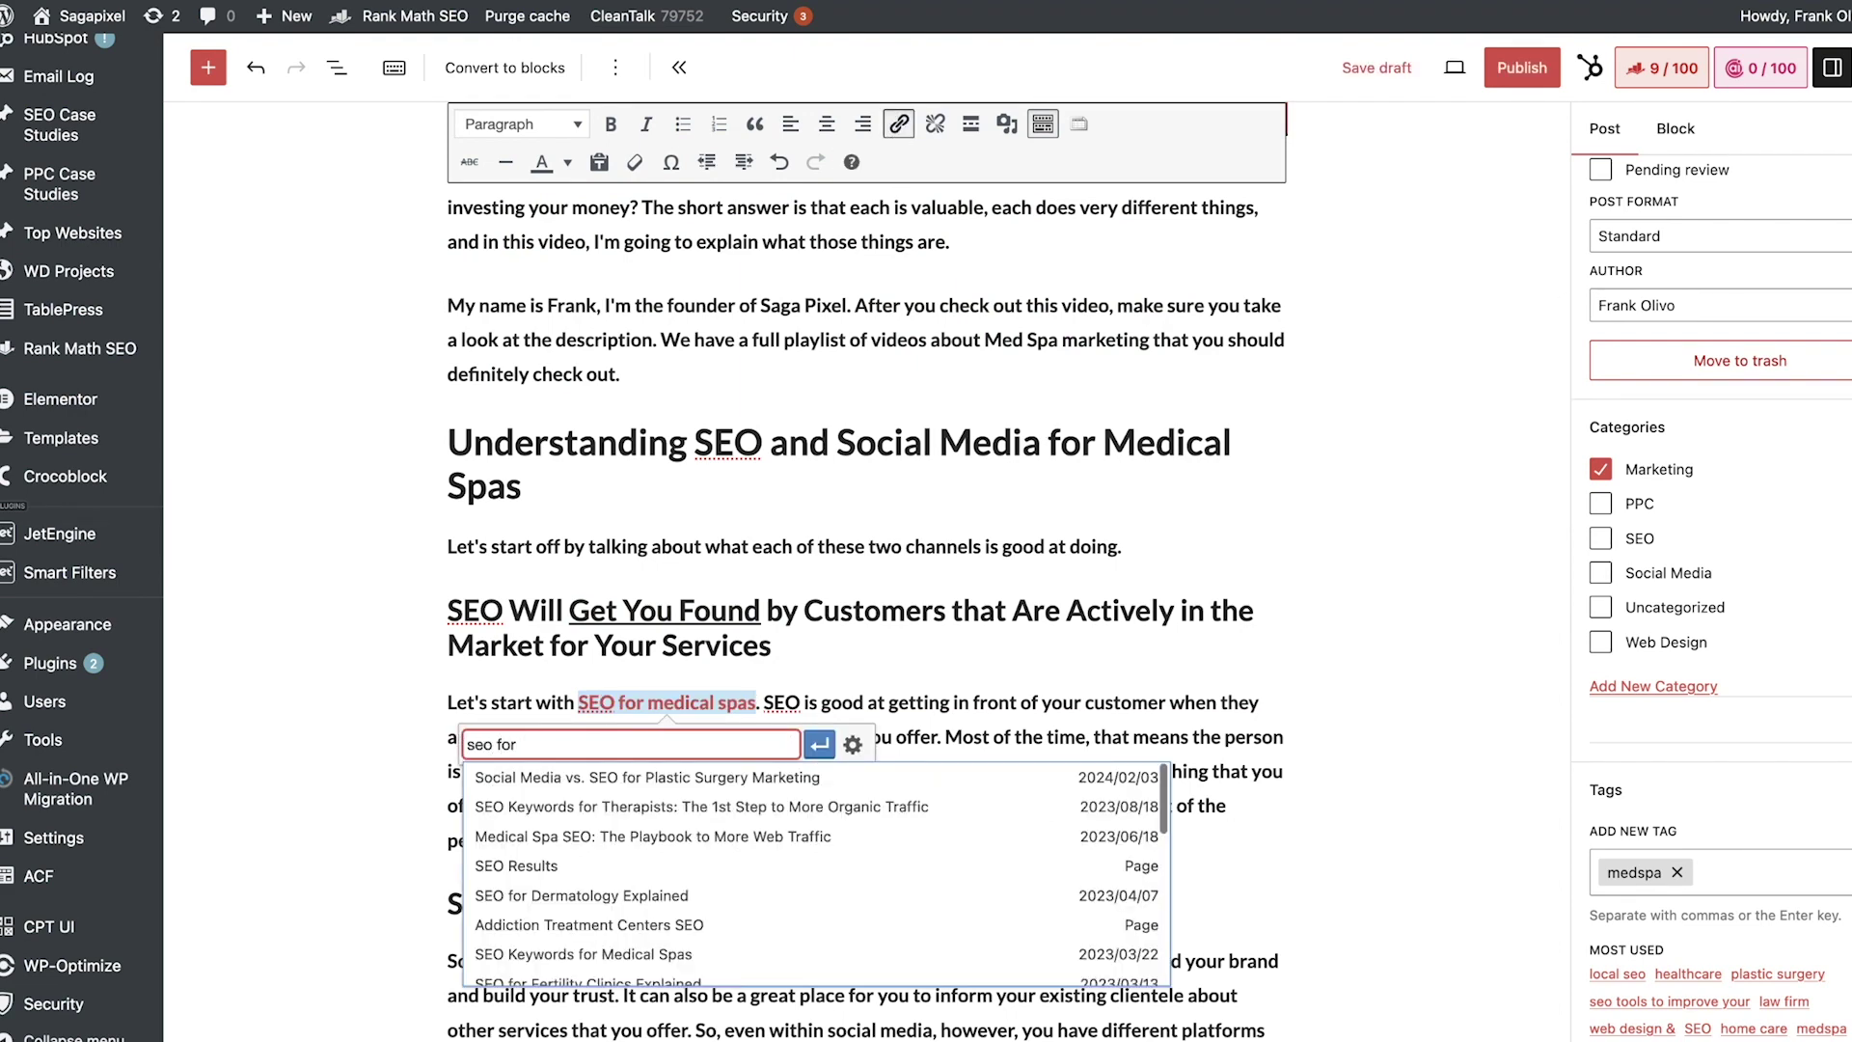
pyautogui.write(' medical')
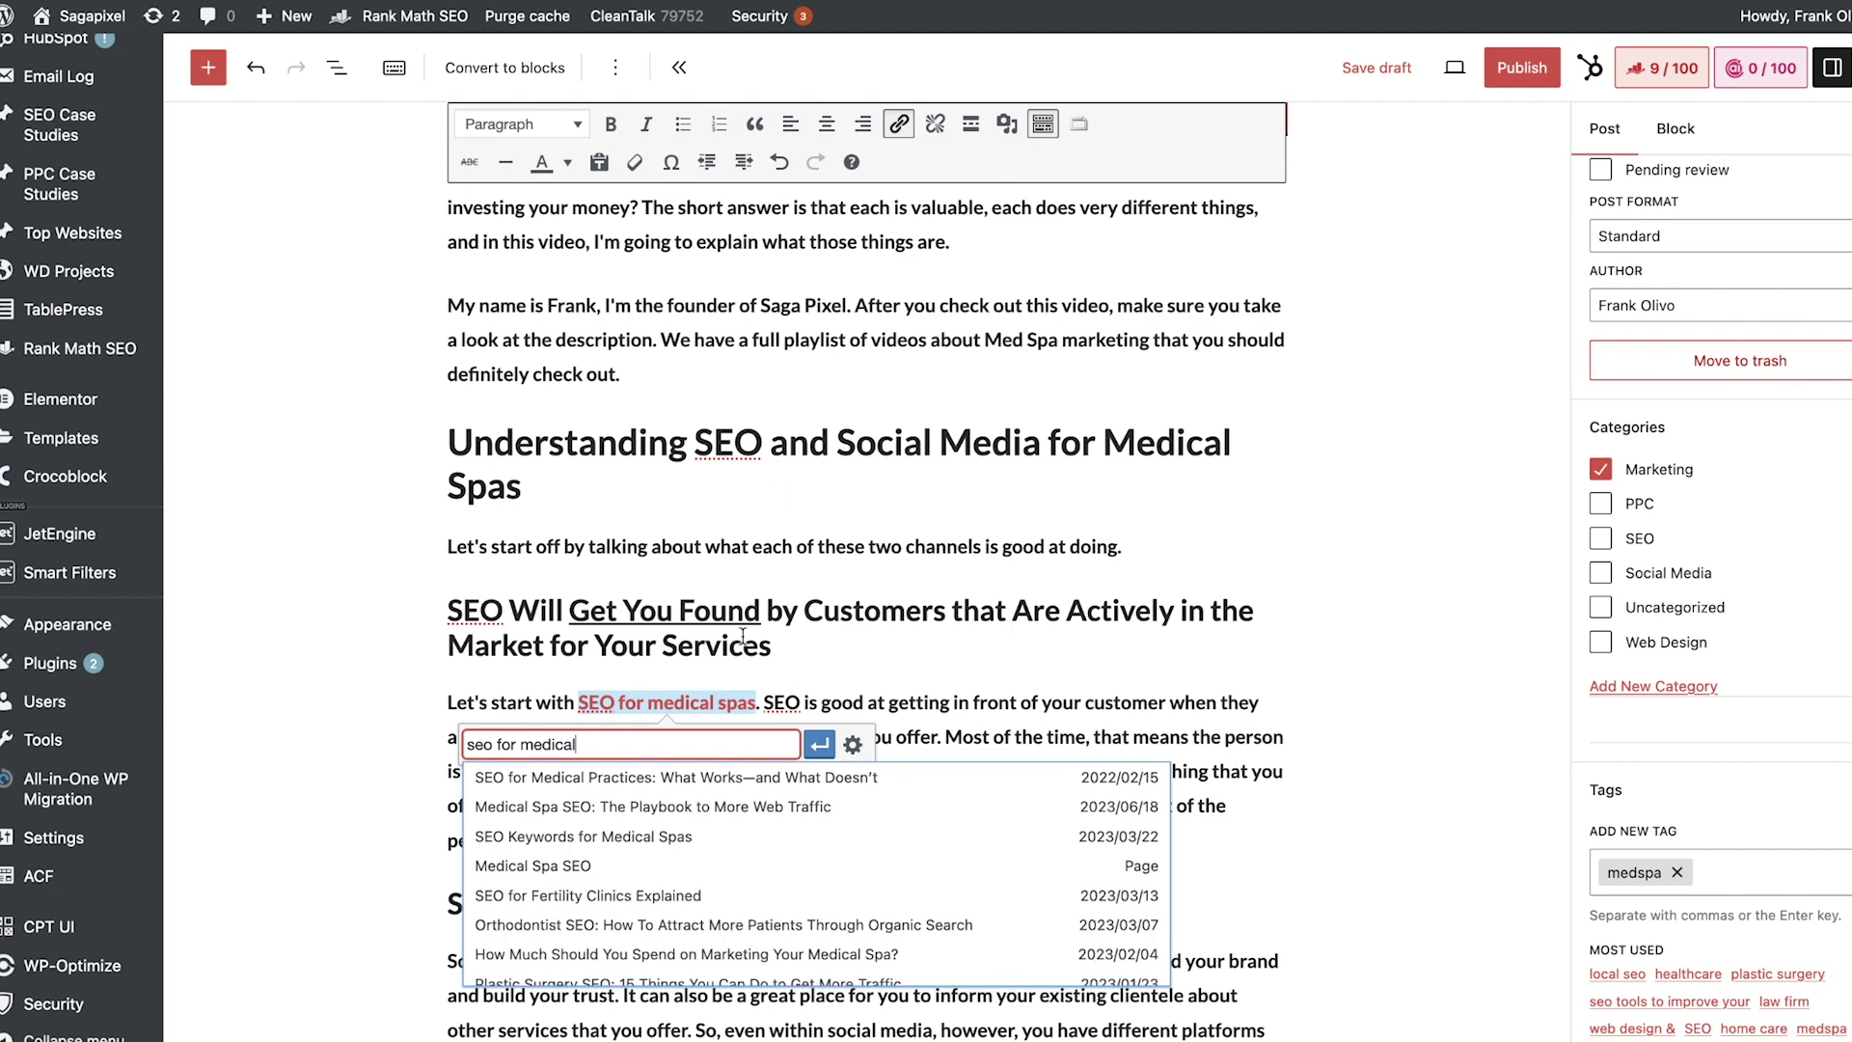
pyautogui.click(728, 806)
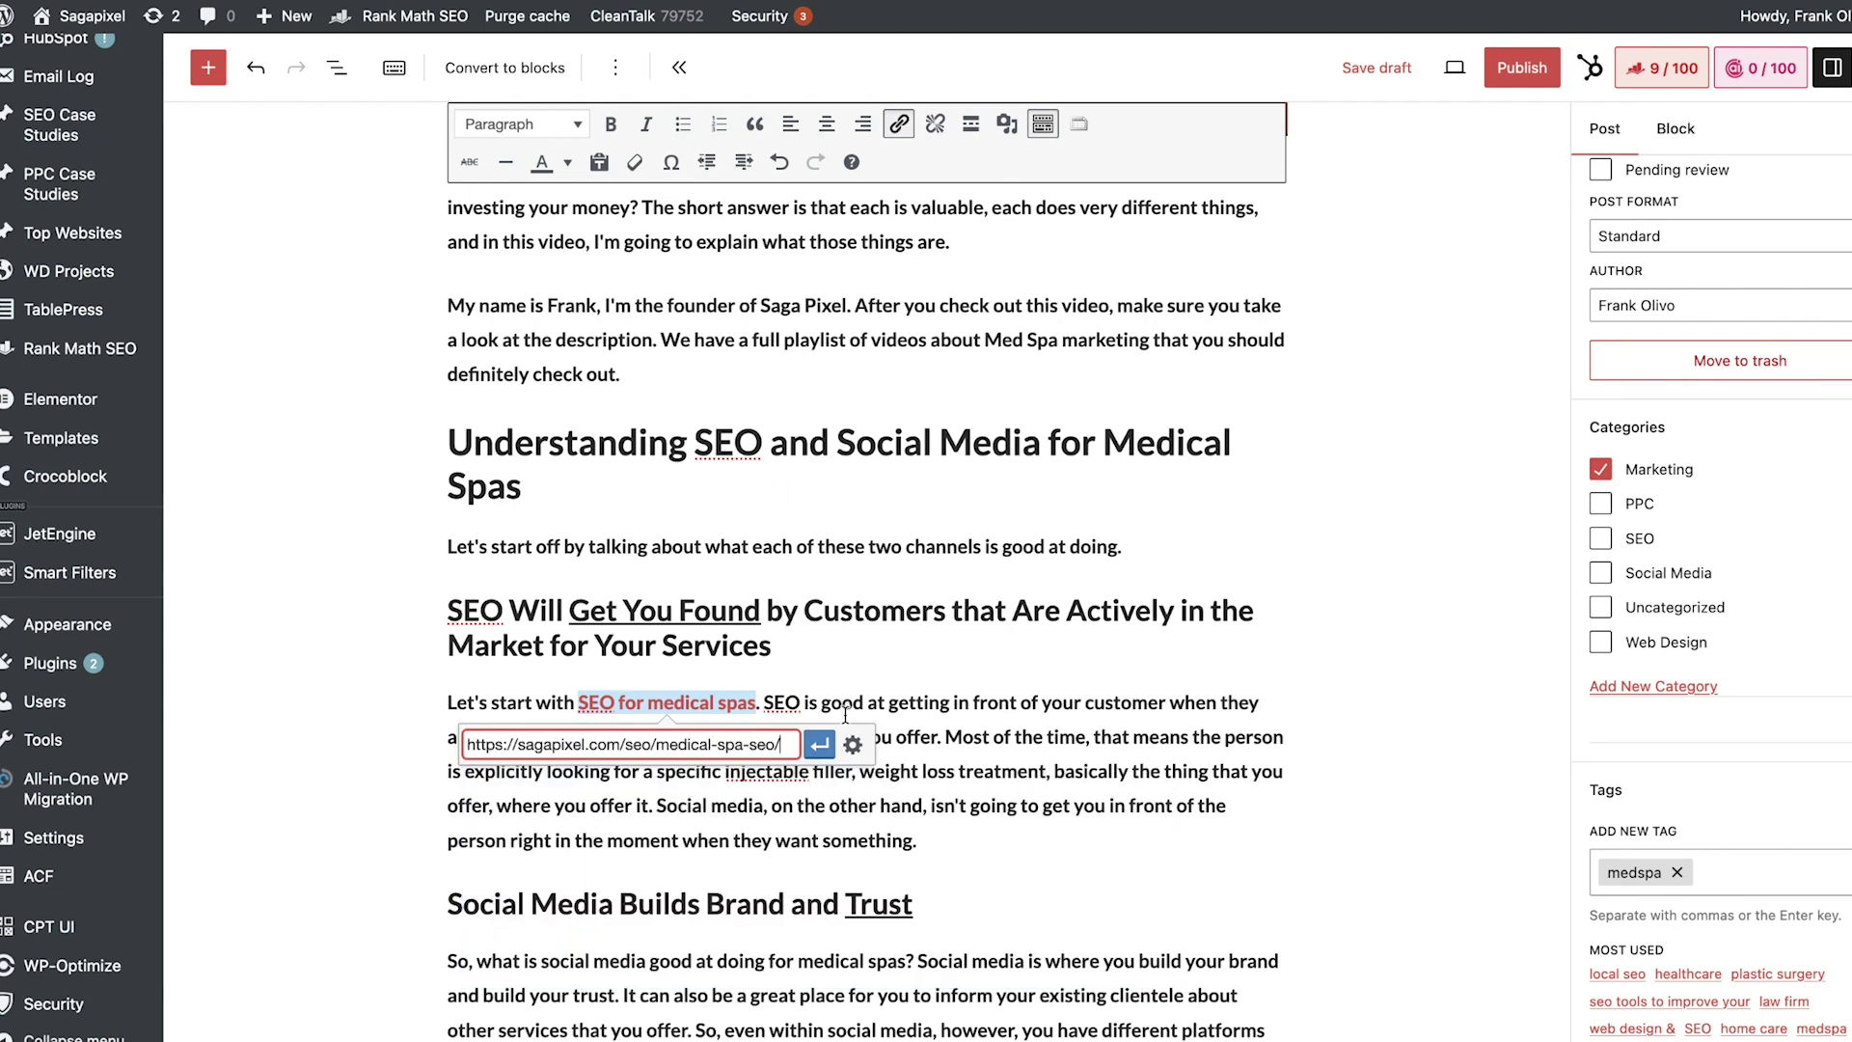
pyautogui.click(820, 744)
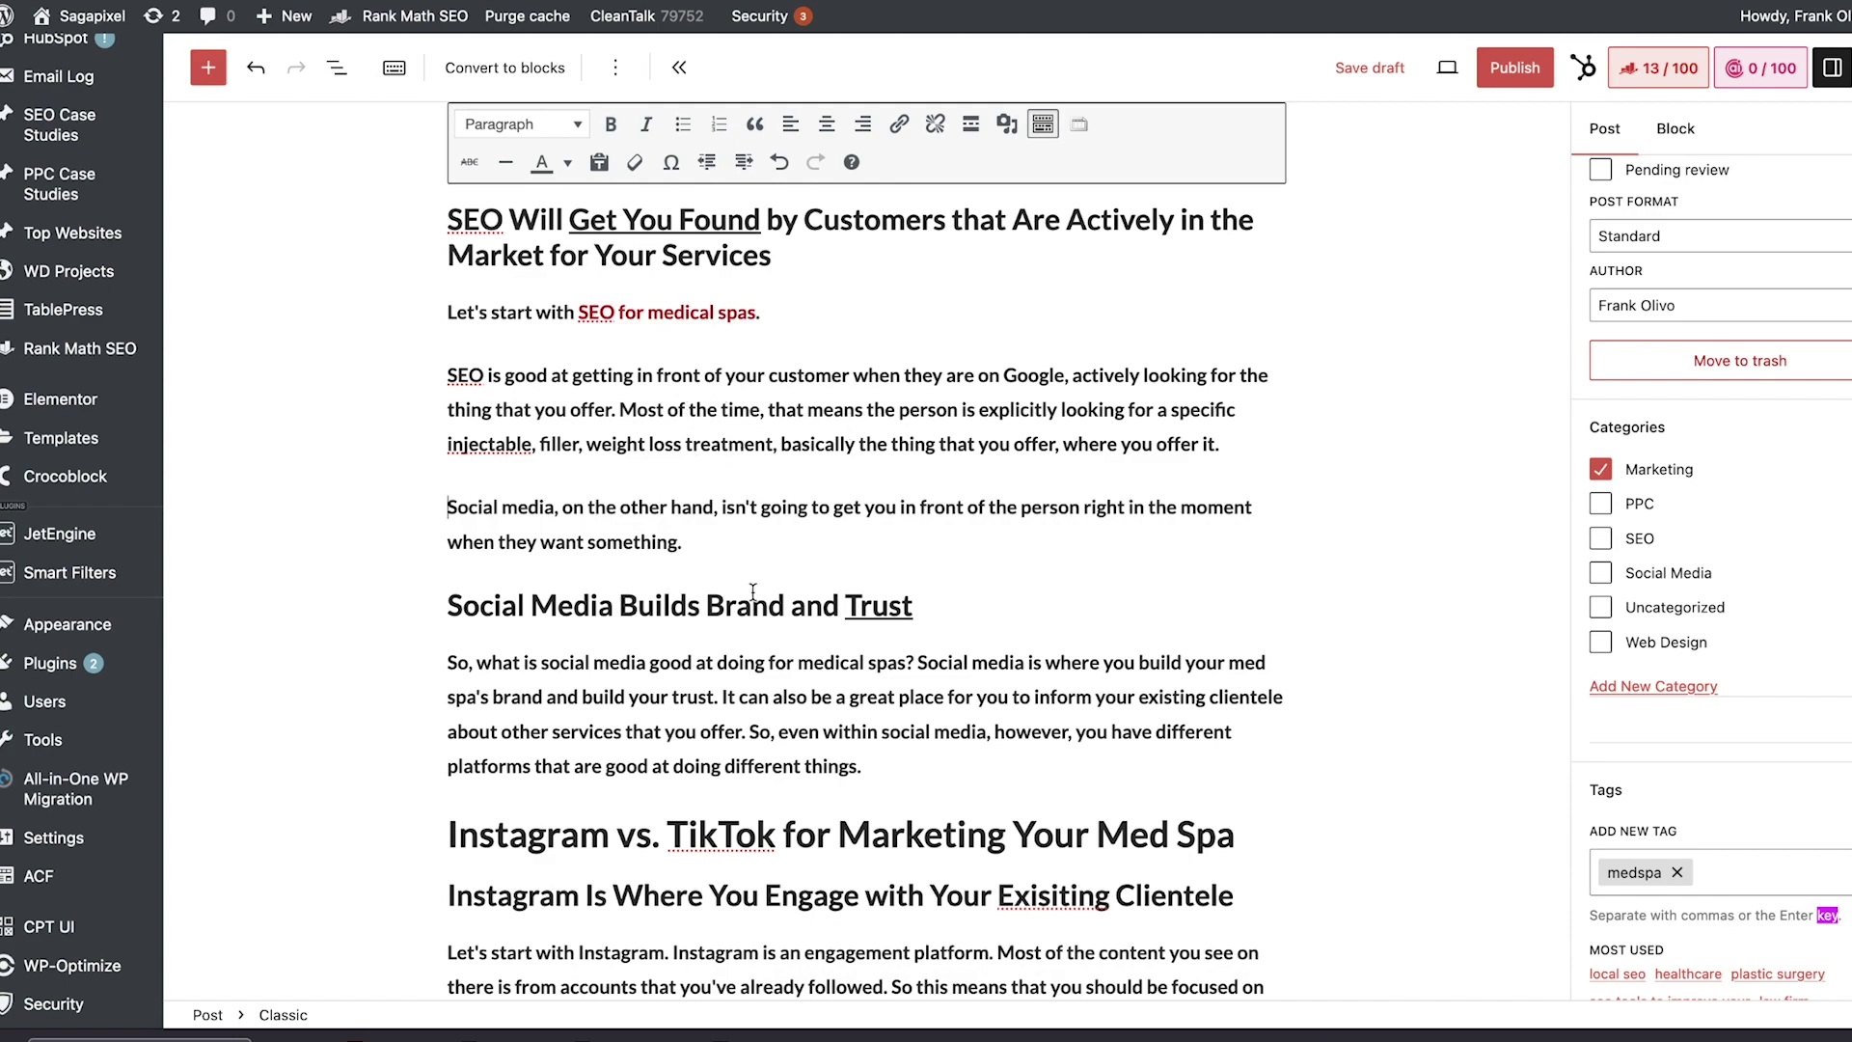
# - Insert an italic promo line above 'Social media...' and link its keyword phrase by searching 'keywo'
pyautogui.scroll(10, 752, 591)
pyautogui.scroll(-8, 752, 590)
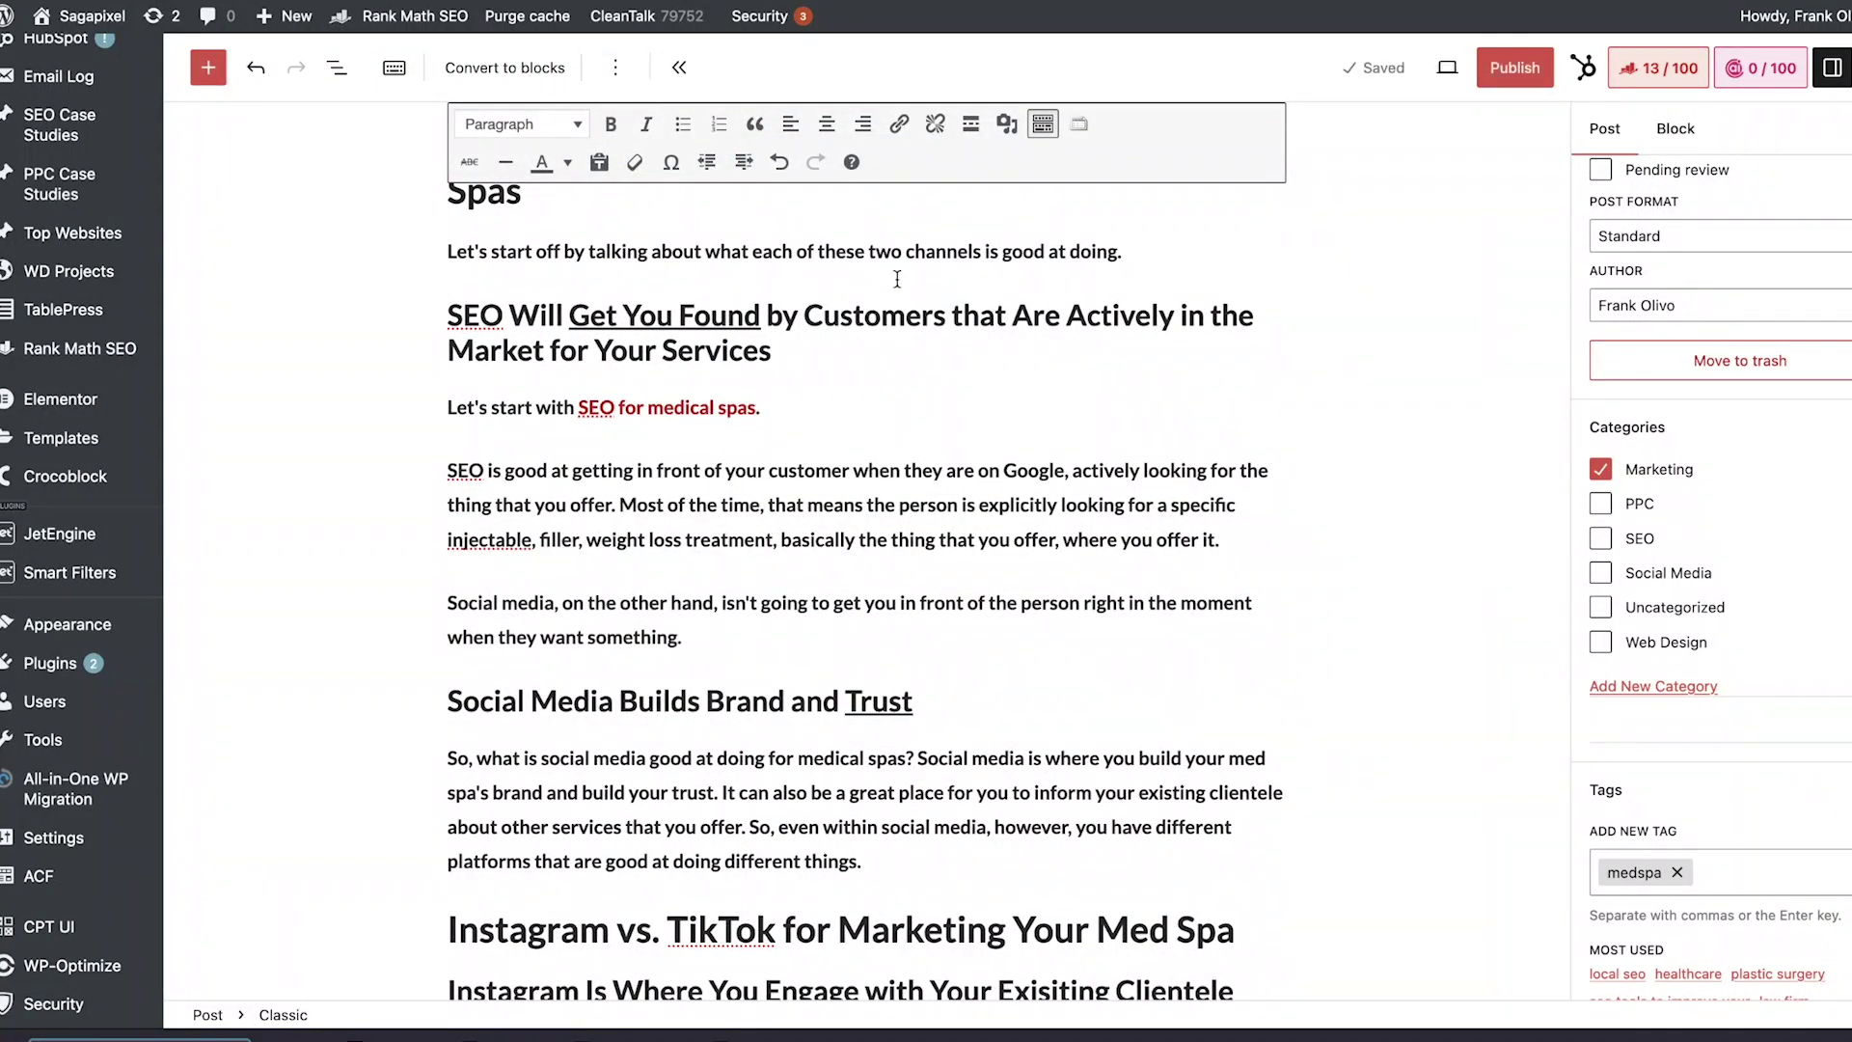
pyautogui.press('Return')
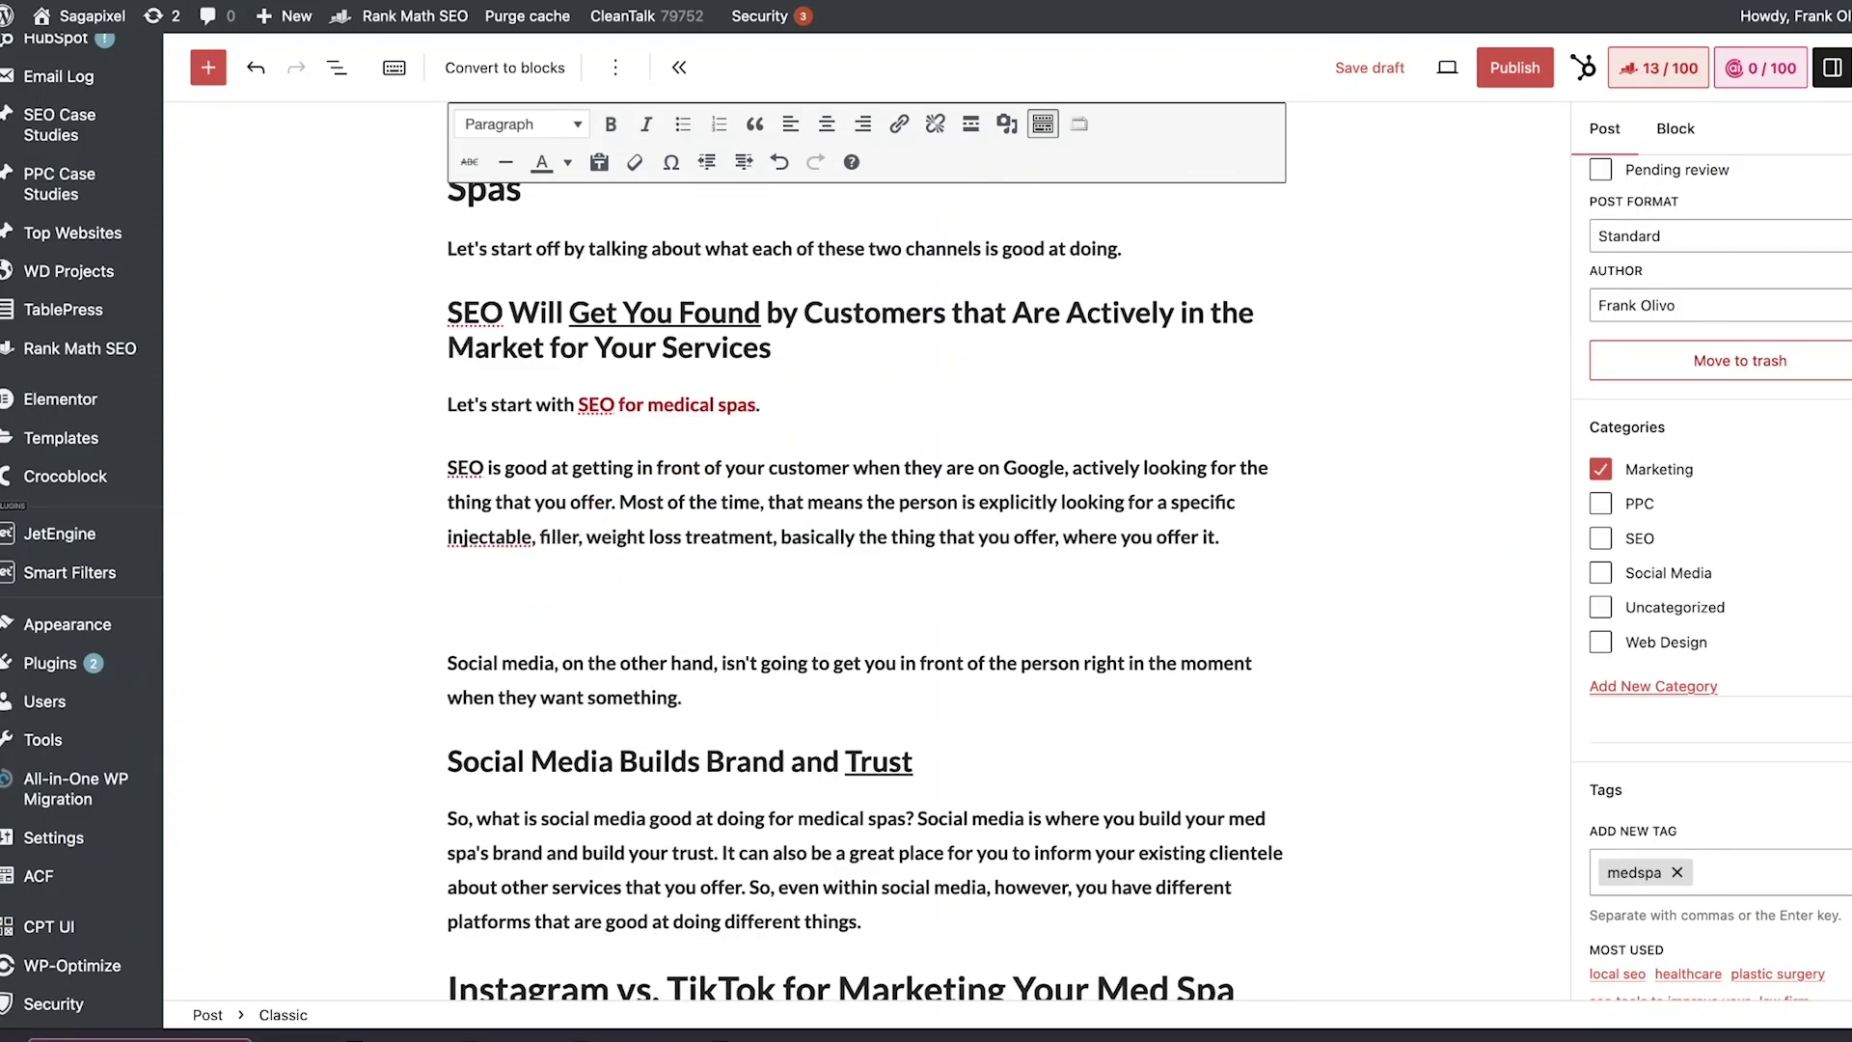
pyautogui.hotkey('ctrl', 'i')
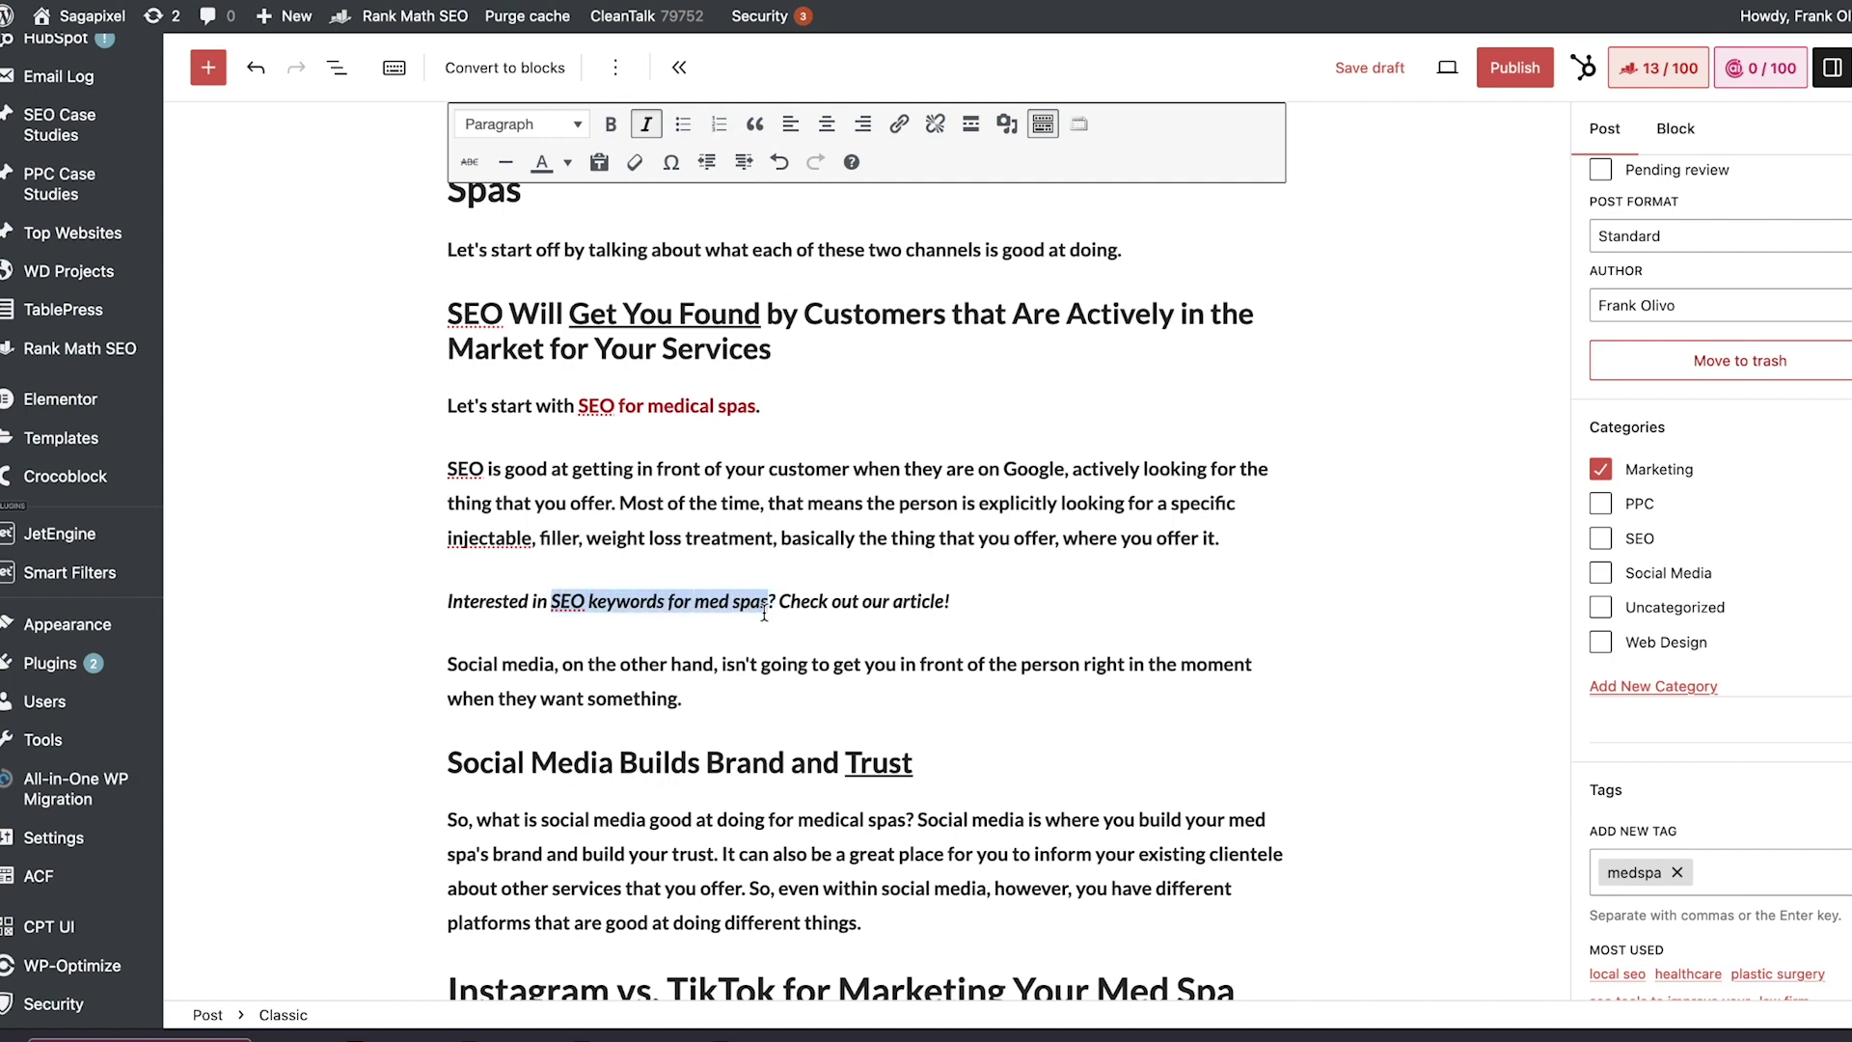
pyautogui.click(902, 124)
pyautogui.write('keywords-med-spas')
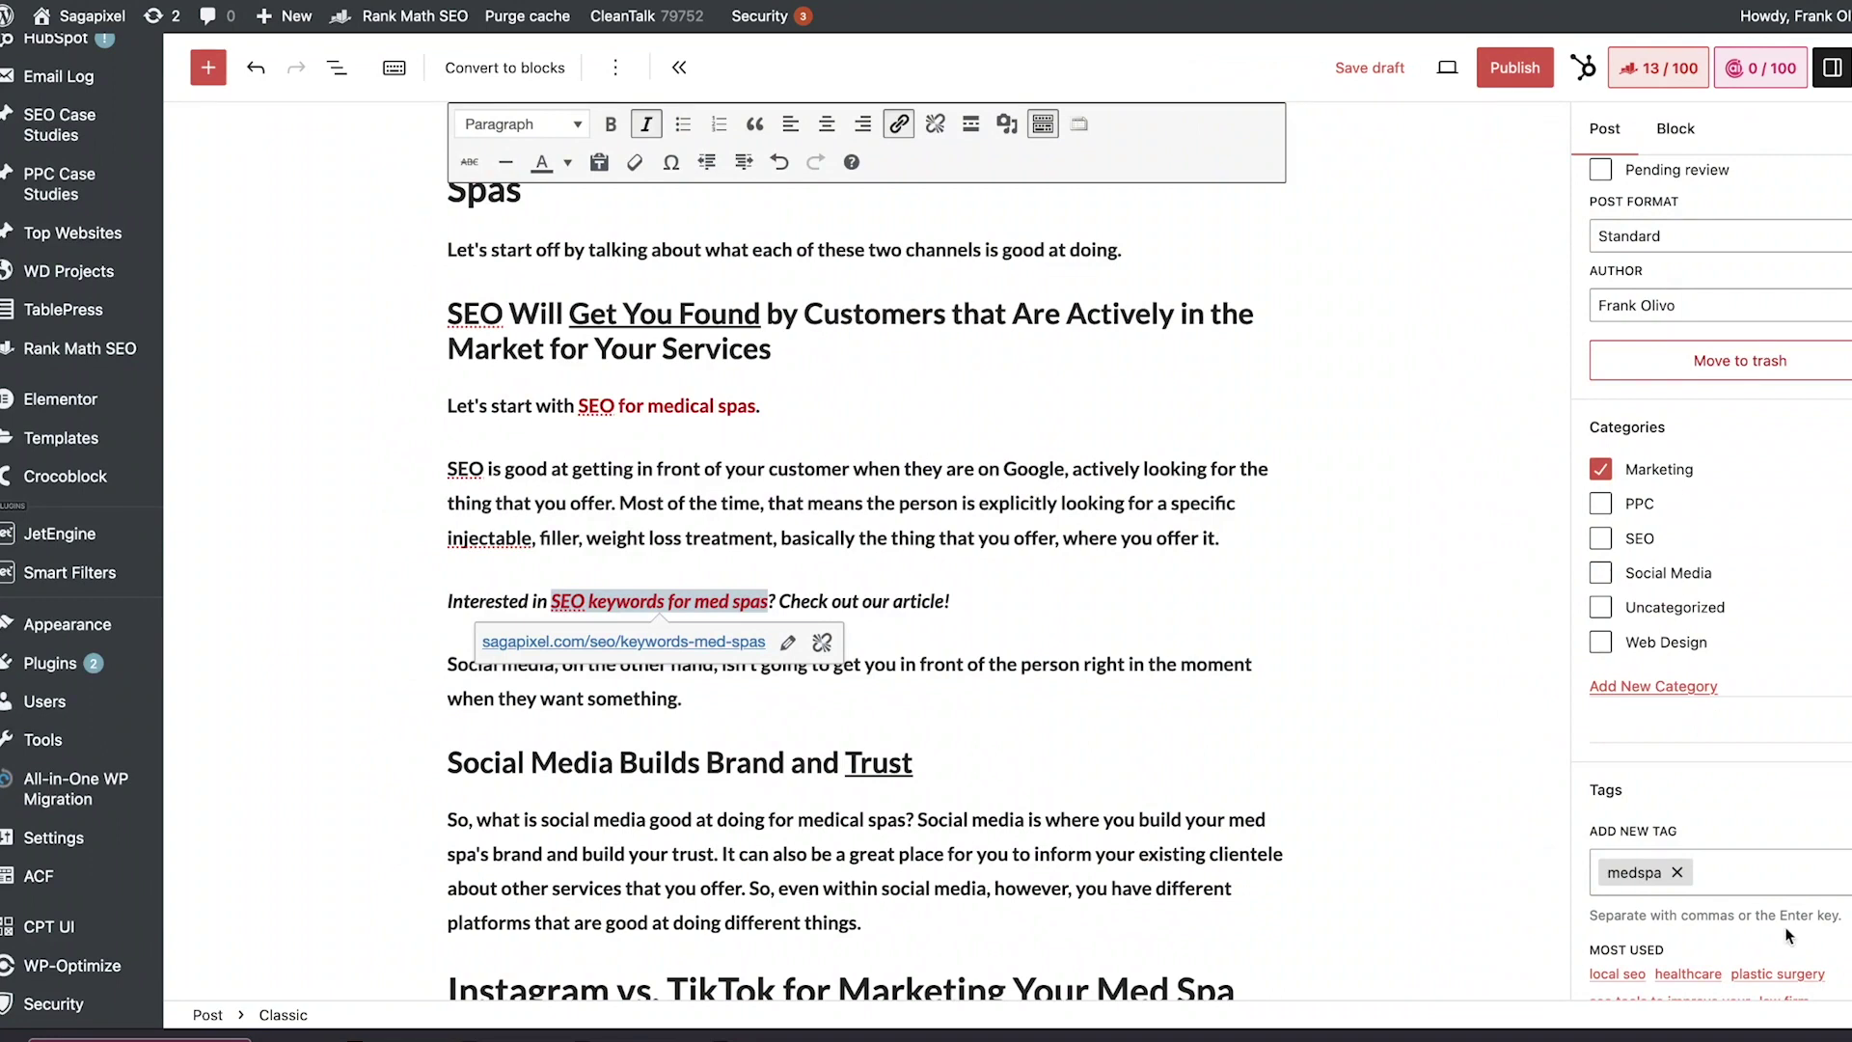
pyautogui.scroll(-4, 1787, 935)
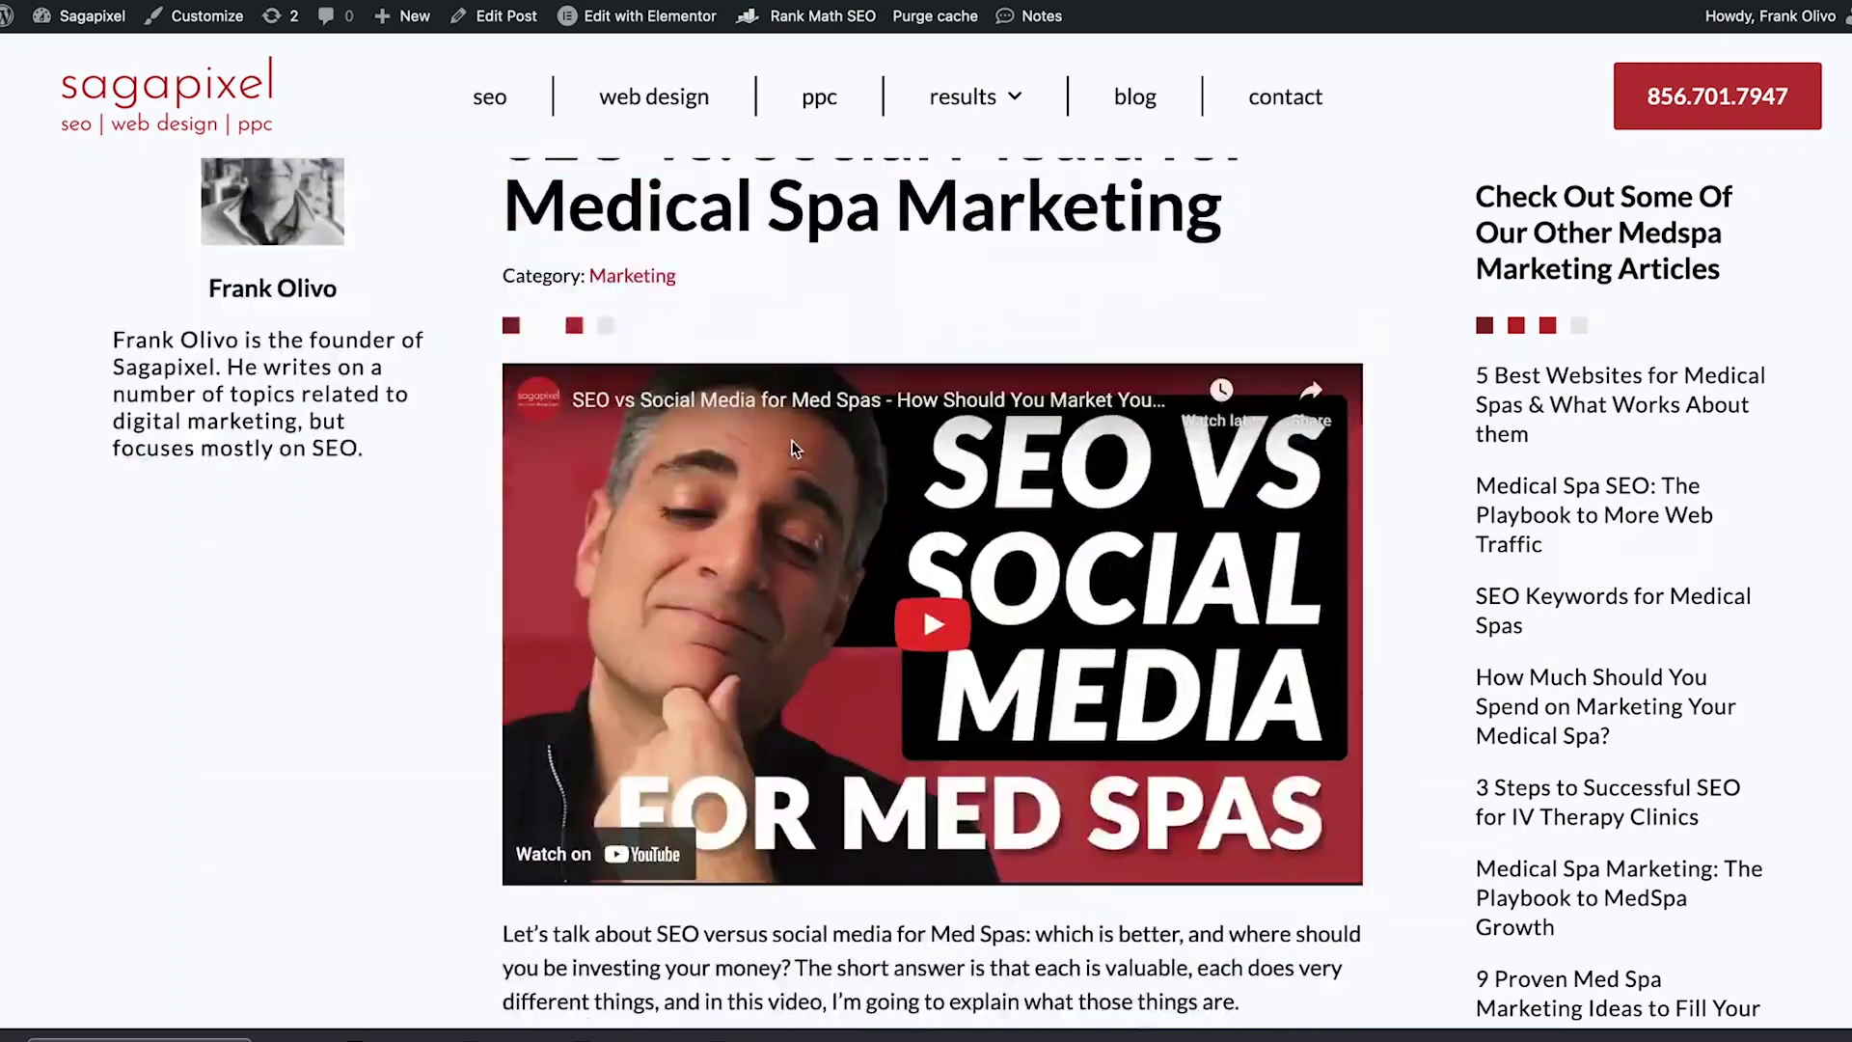
# - Scroll the published post and open the Medical Spa SEO playbook article from the sidebar
pyautogui.scroll(-5, 1480, 380)
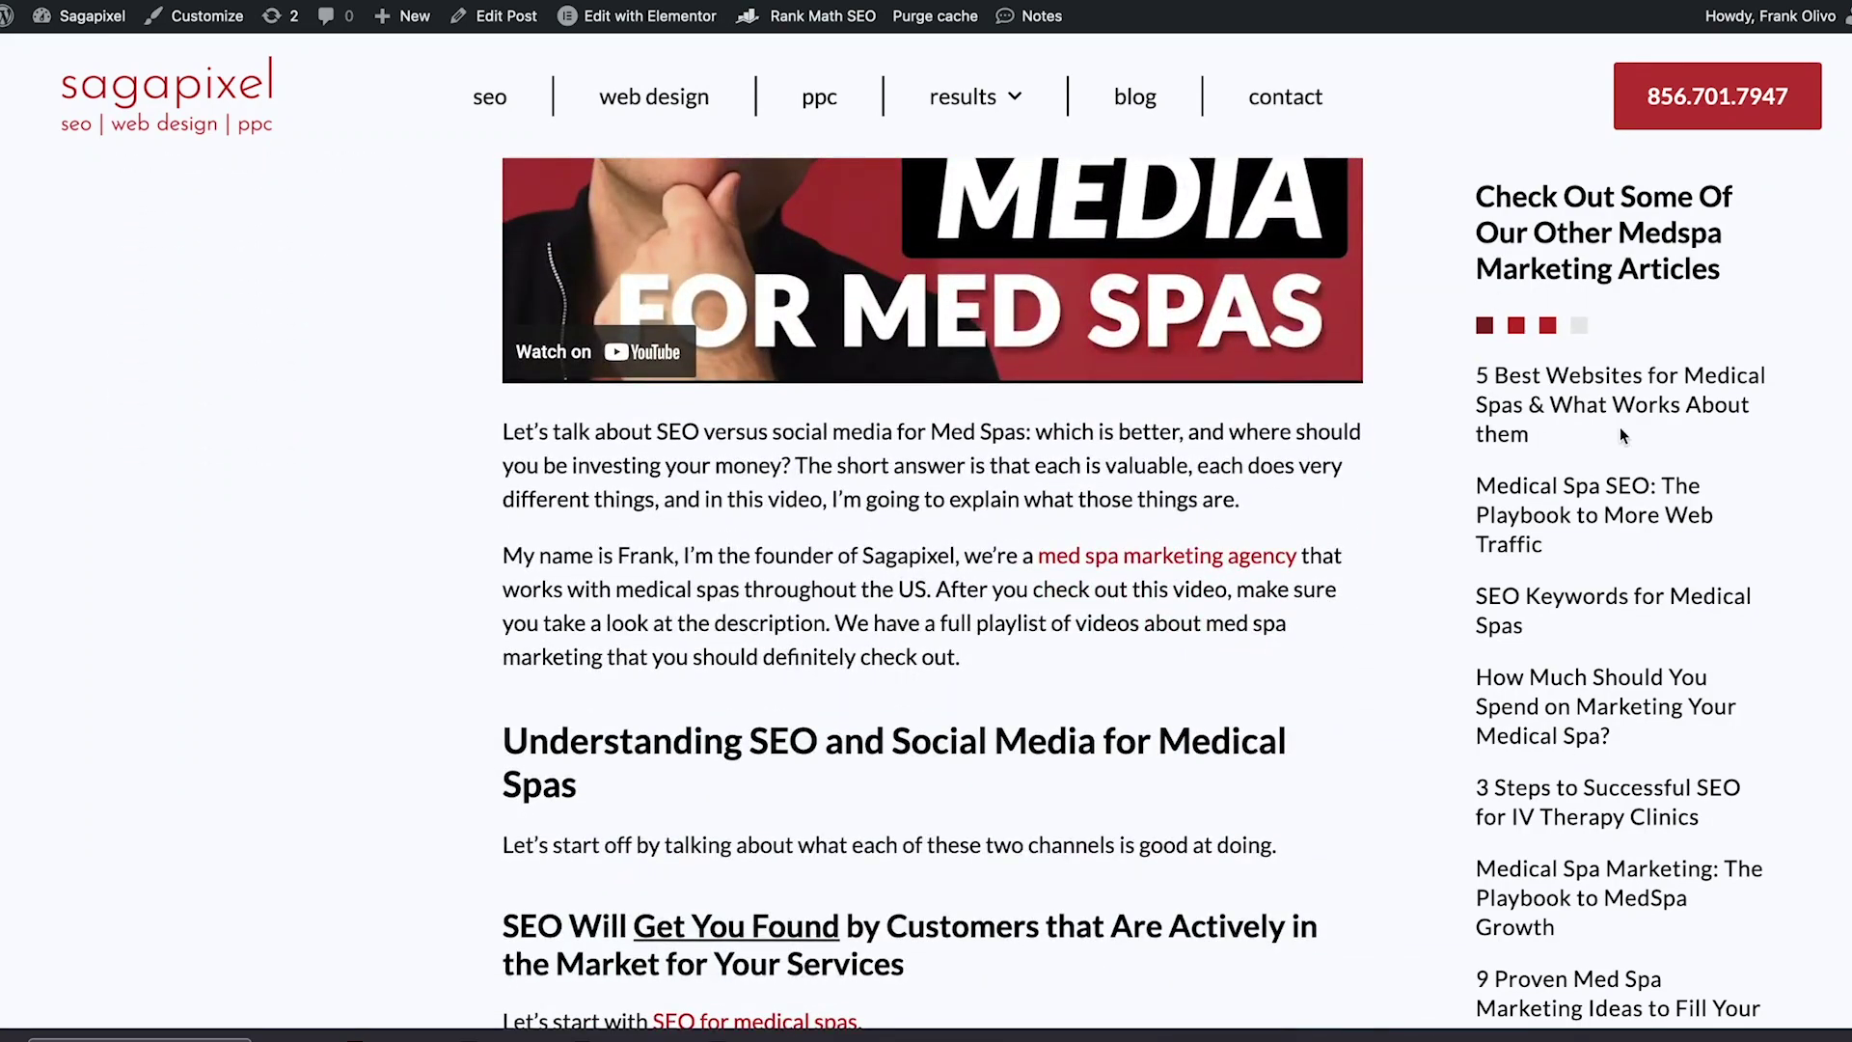
pyautogui.click(1589, 606)
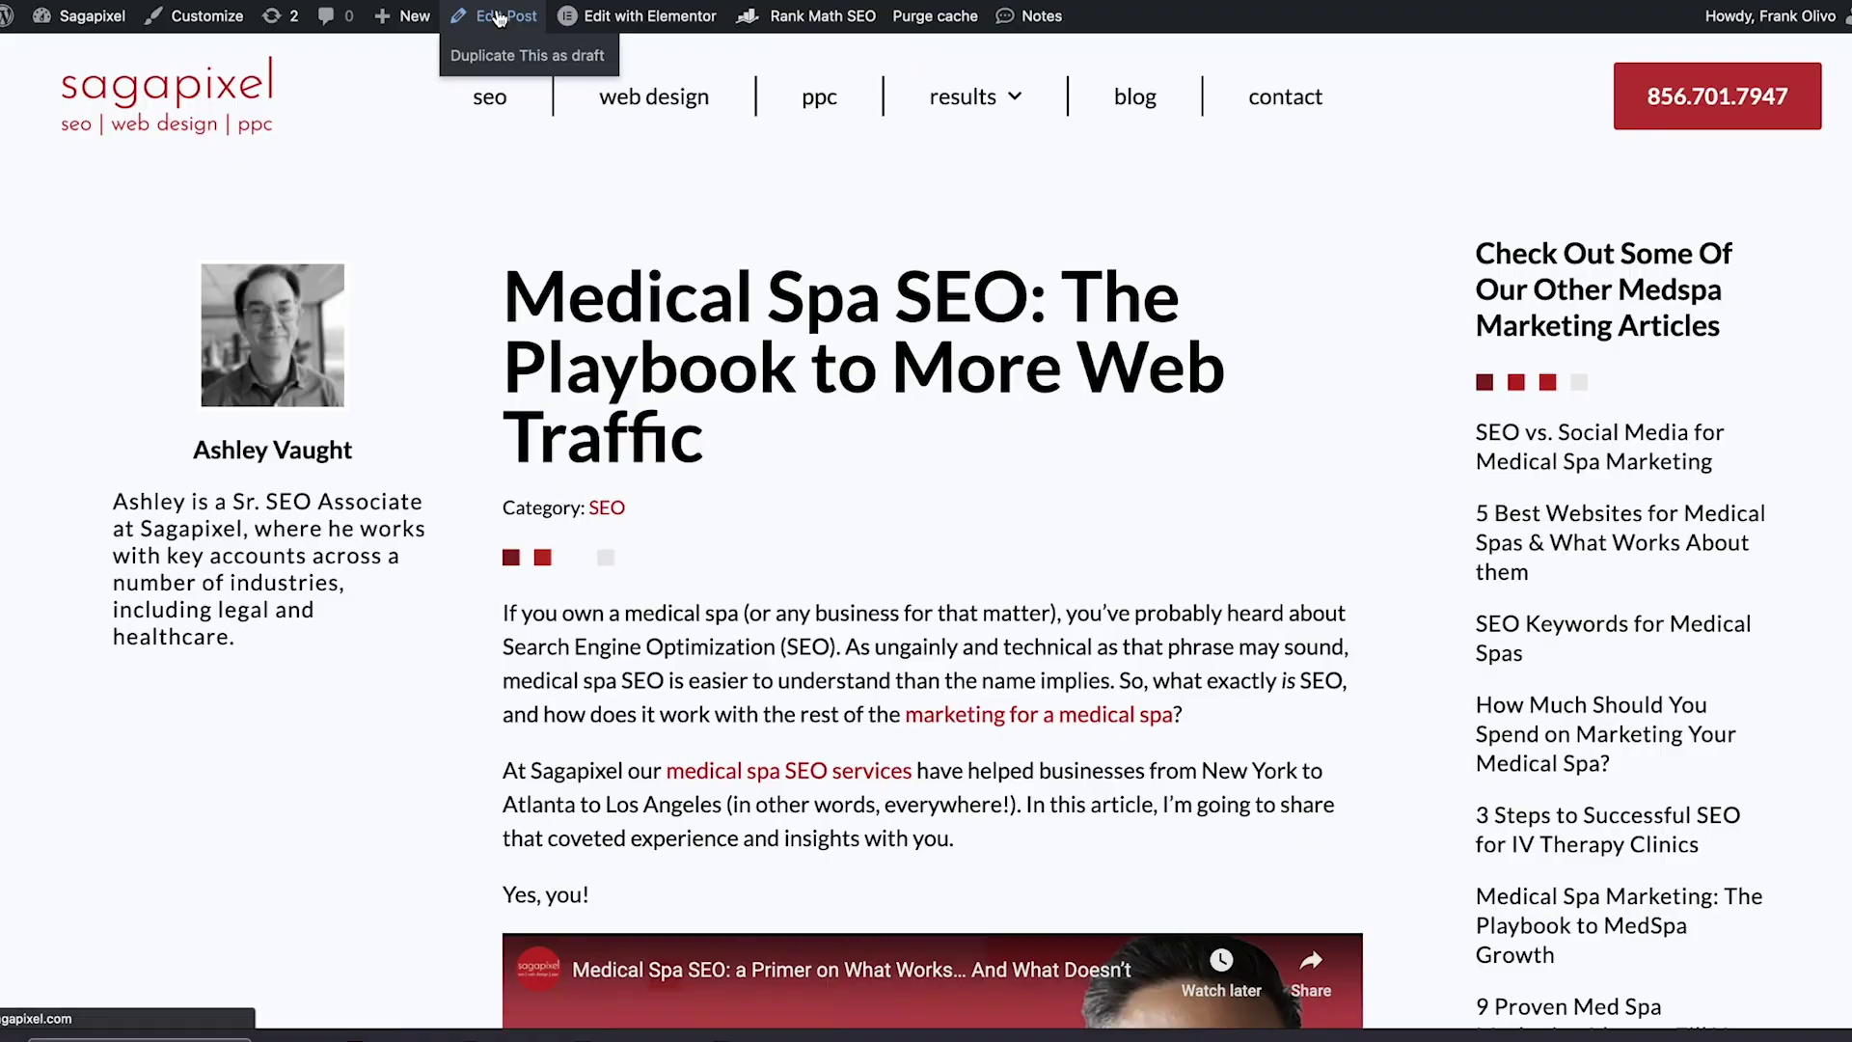
# - Edit the playbook post and add a blank line after the paragraph ending 'what SEO does.'
pyautogui.click(498, 19)
pyautogui.scroll(-2, 1013, 613)
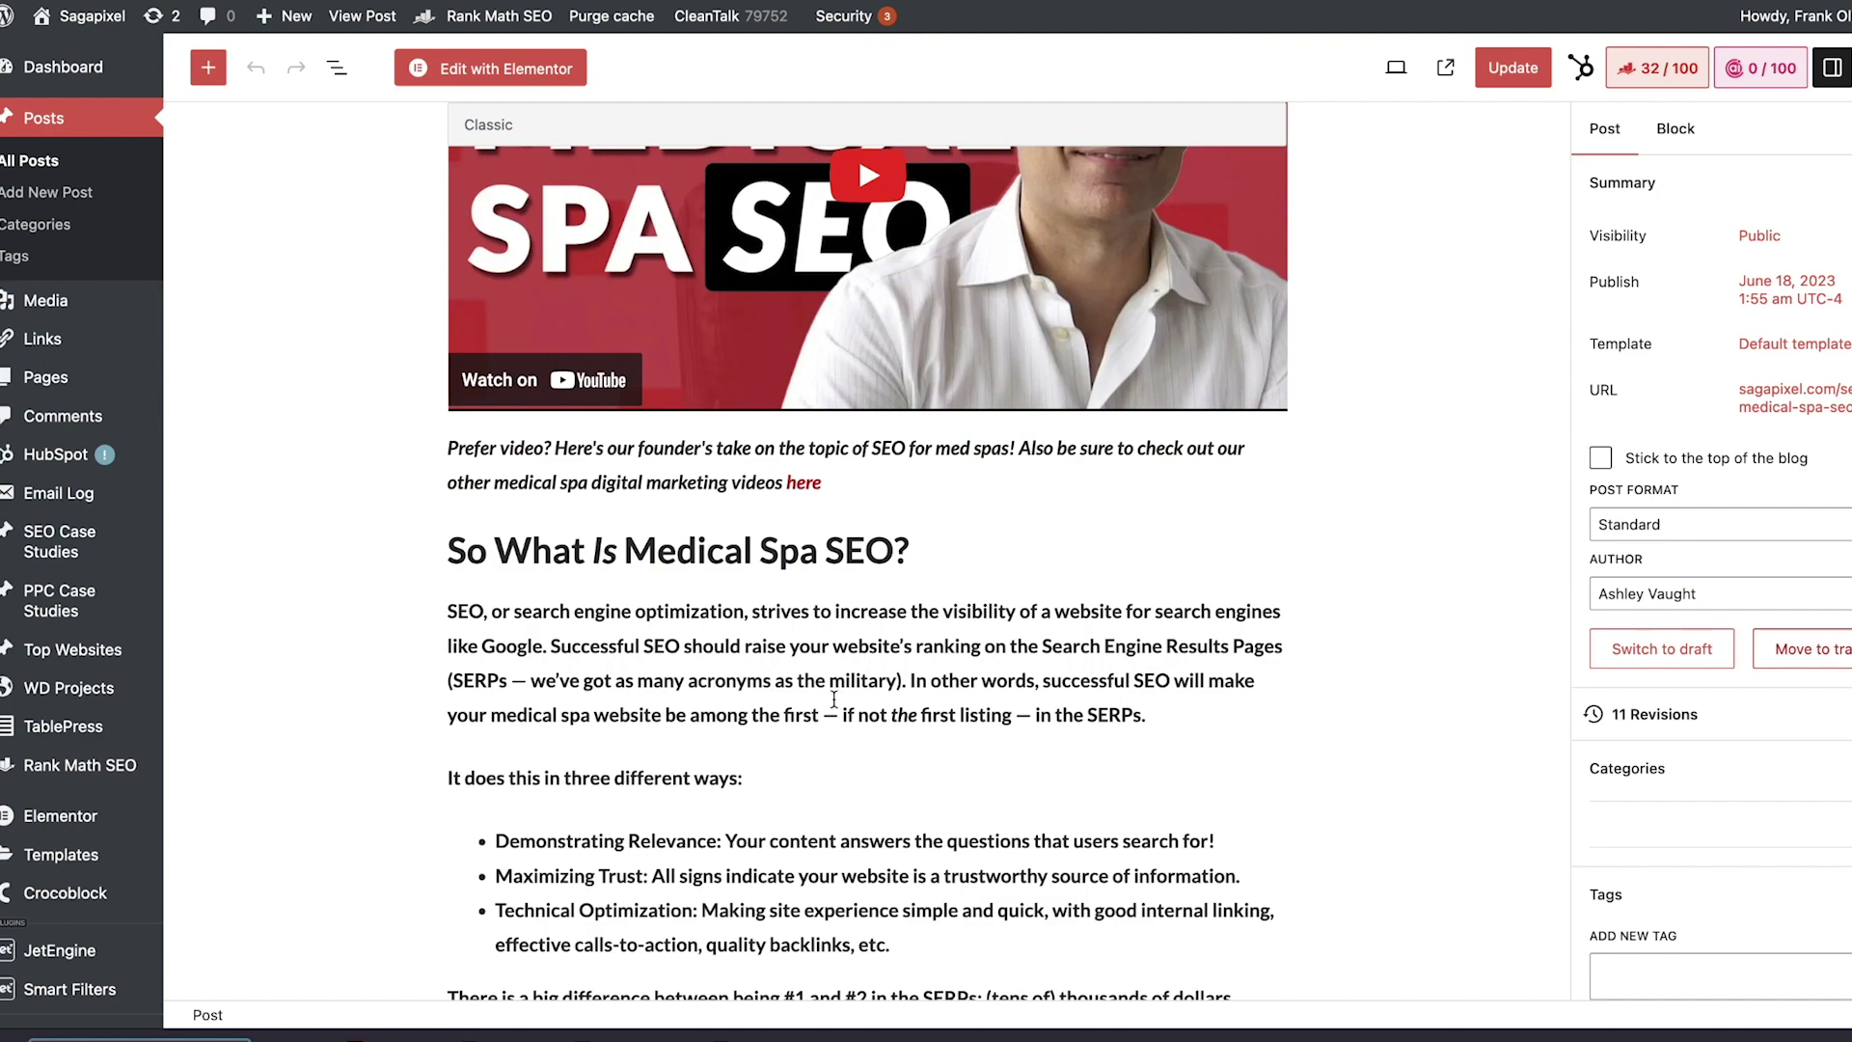
pyautogui.scroll(-10, 835, 699)
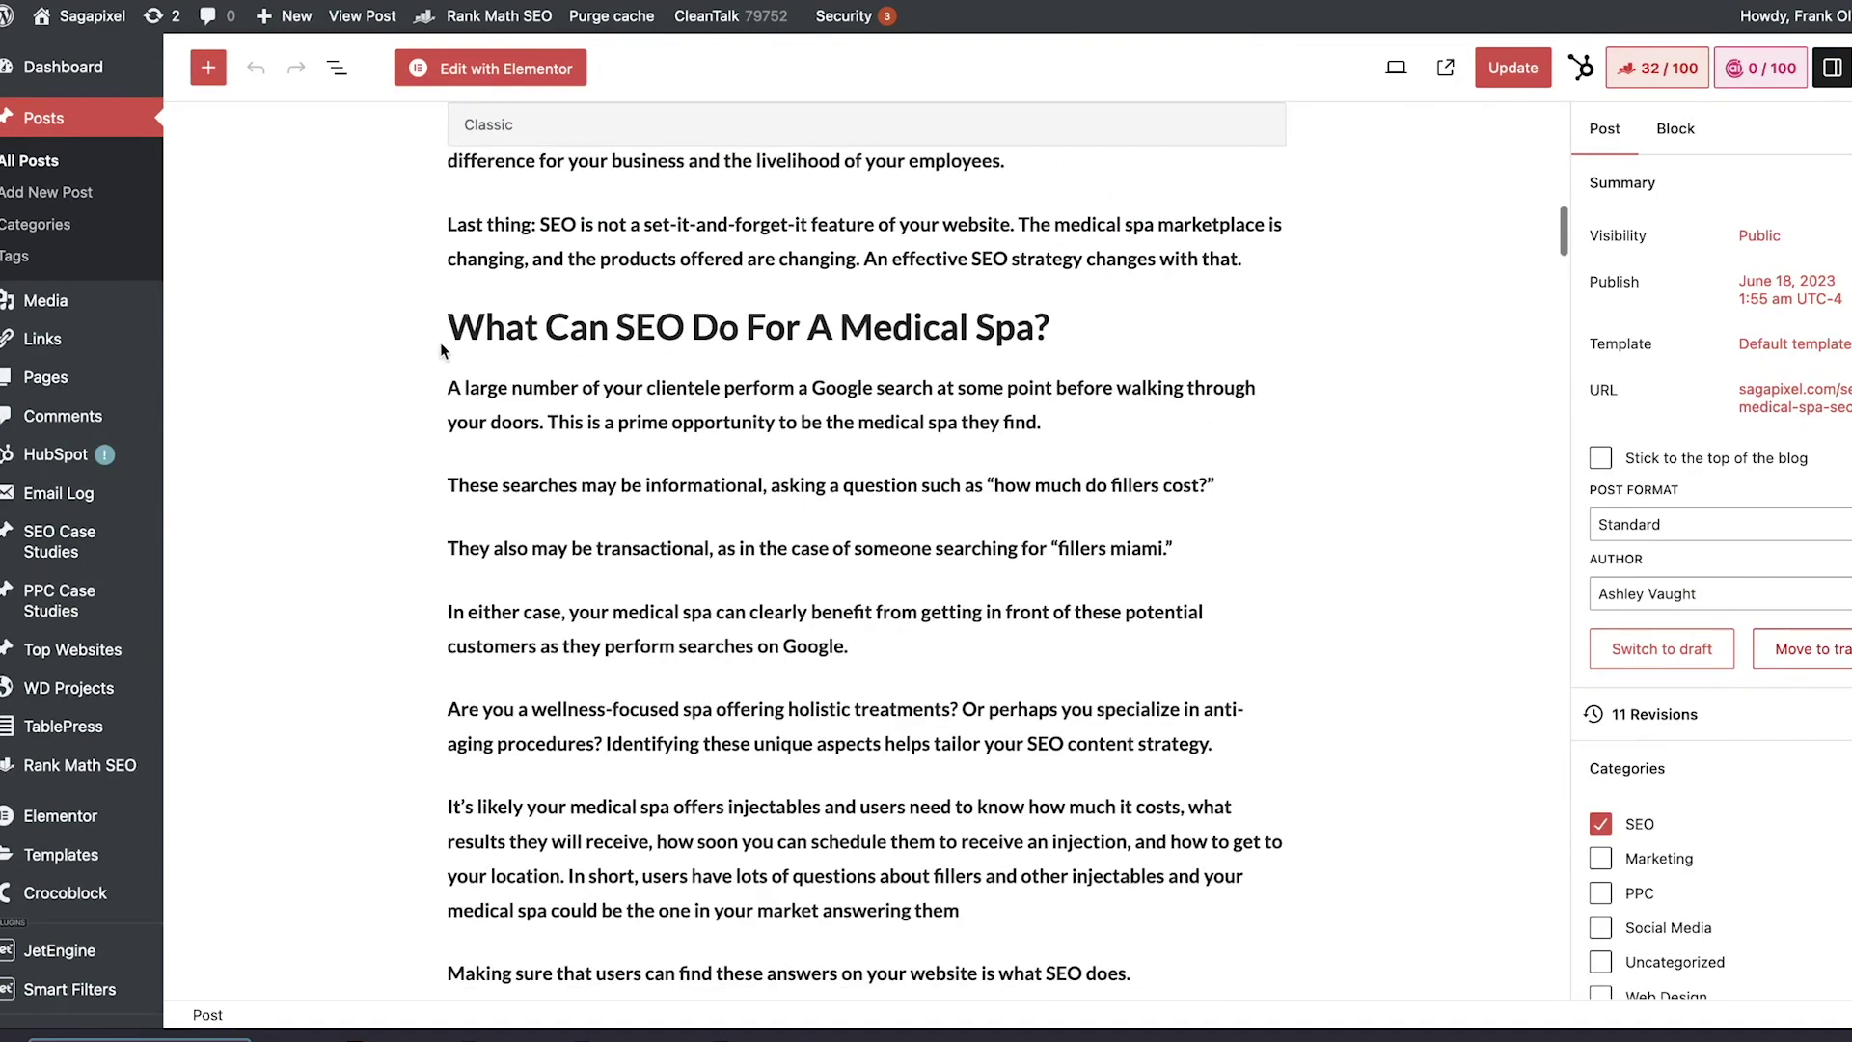
pyautogui.scroll(-2, 1106, 541)
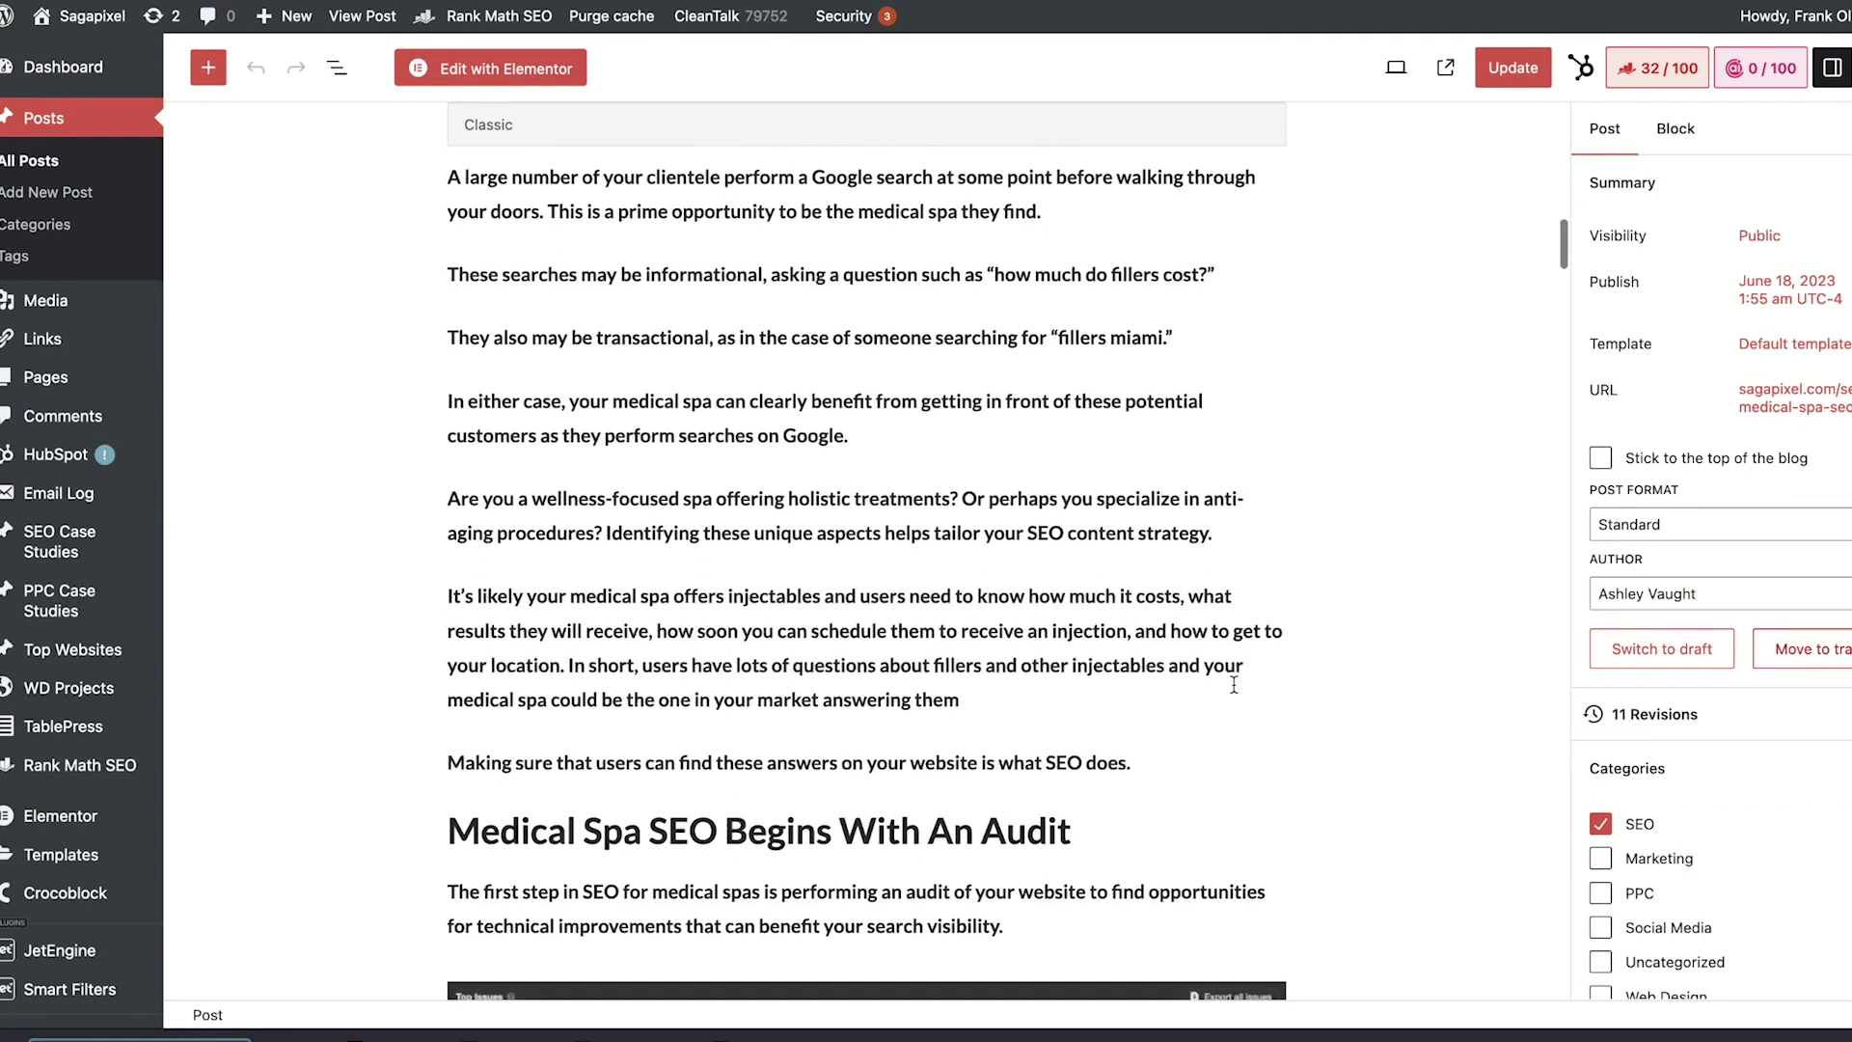
pyautogui.click(1158, 763)
pyautogui.press('Return')
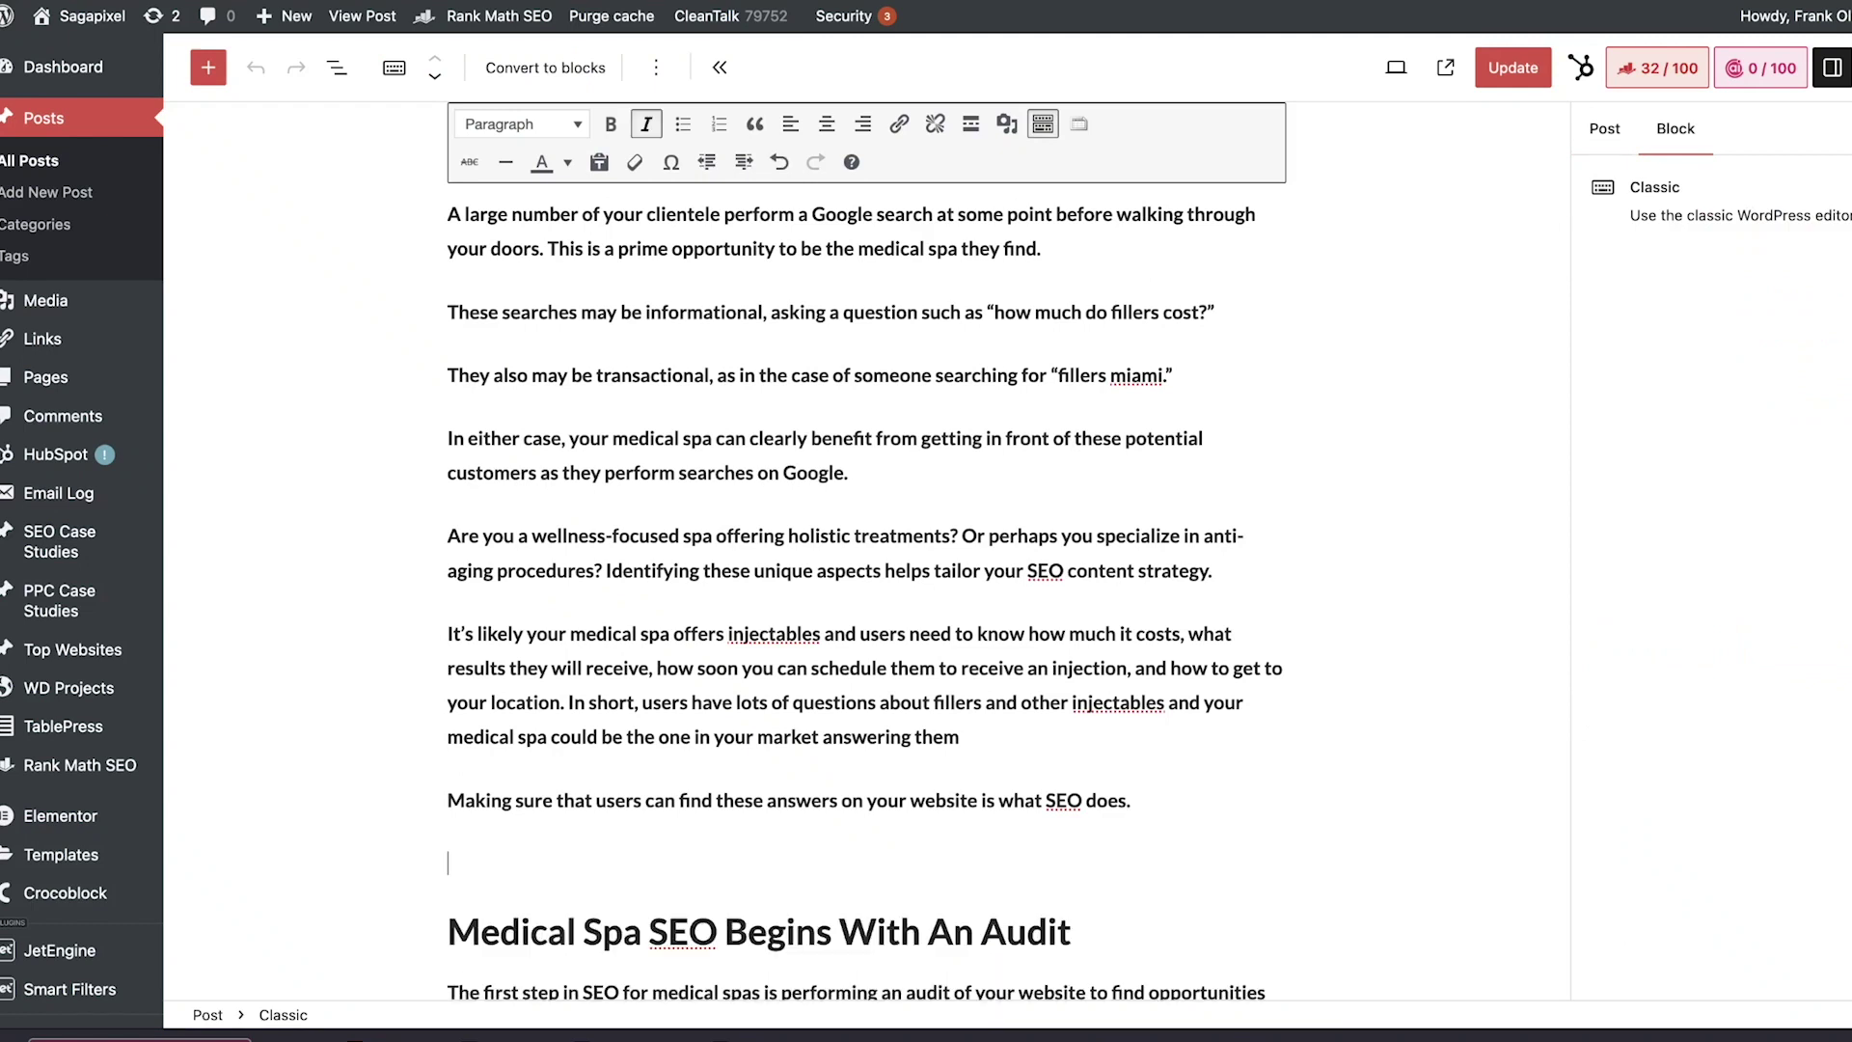